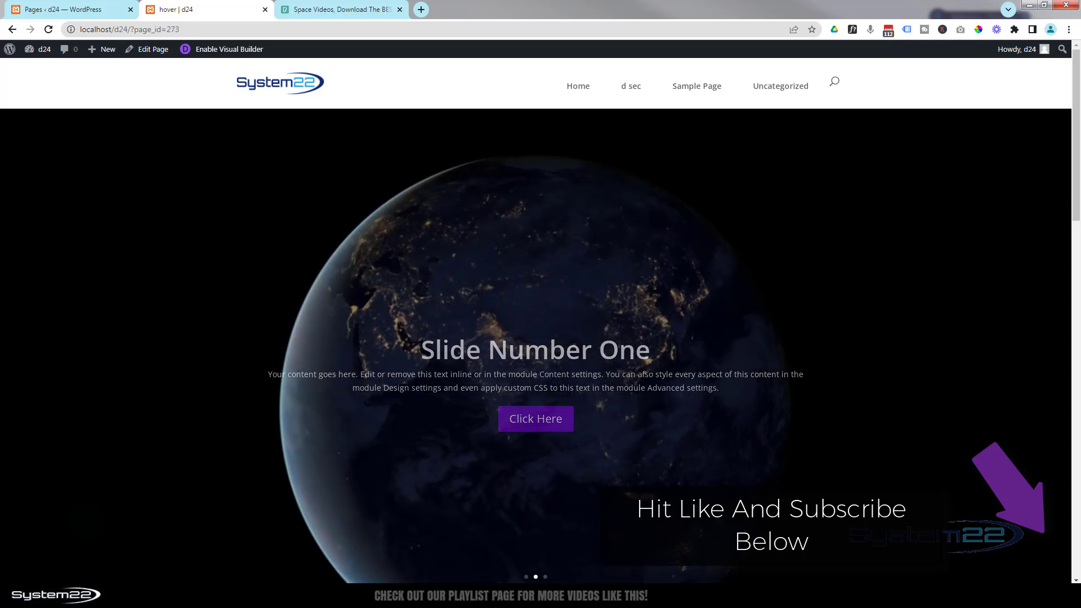
Turn on the Visual Builder for the page and delete the Earth video slider section
click(216, 49)
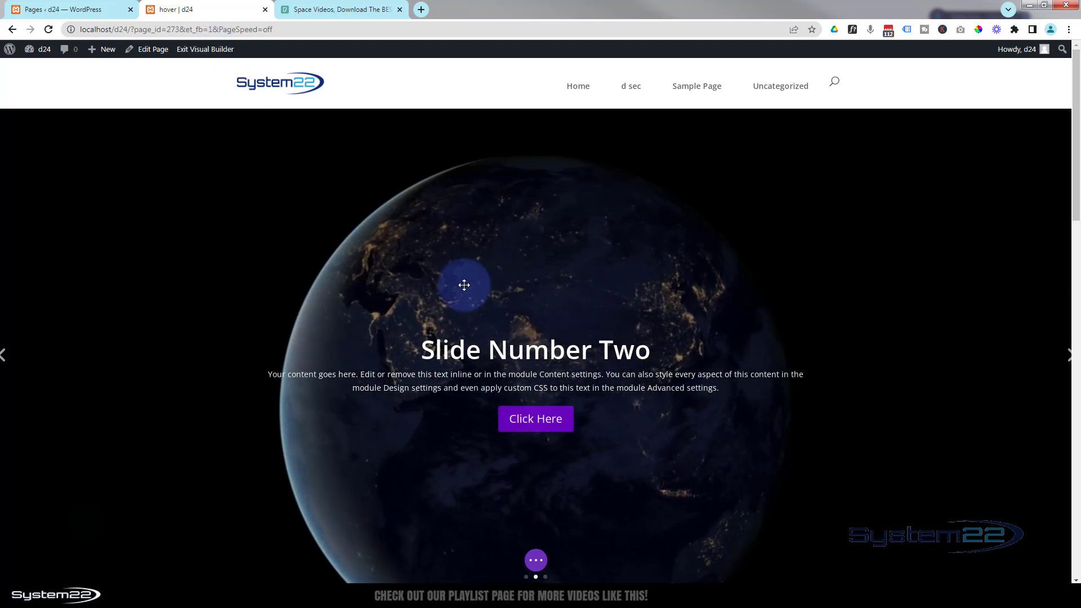
mouse_move(453, 277)
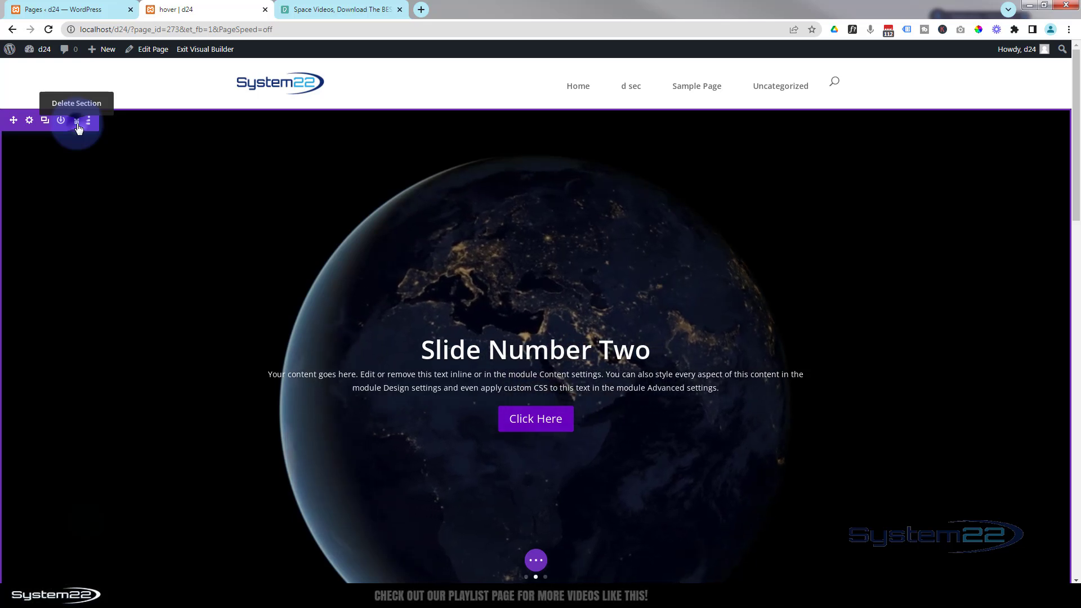
click(77, 121)
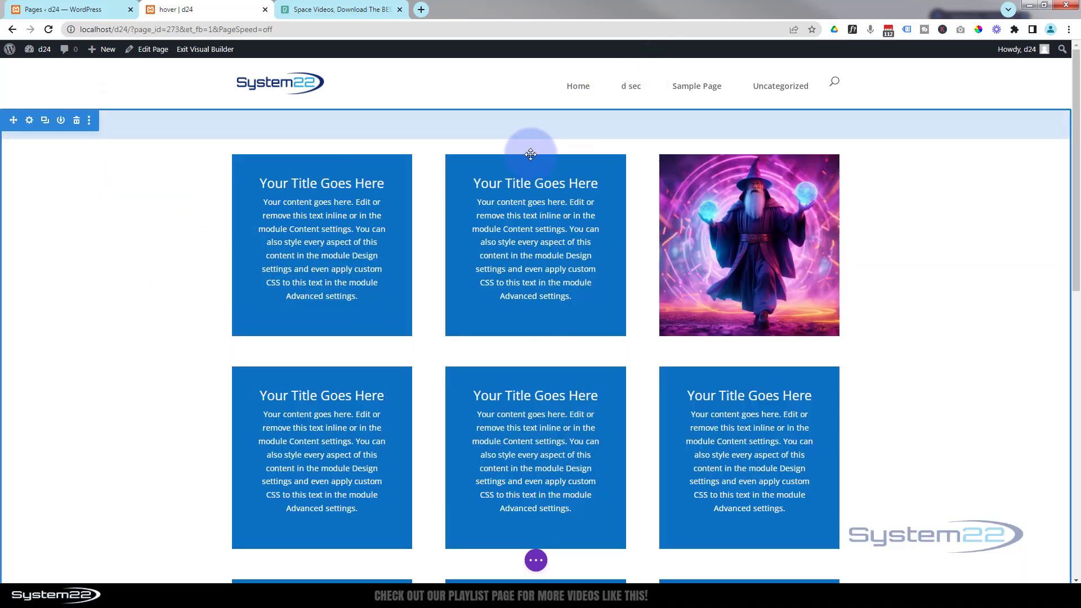
scroll(417, 265, down, 4)
scroll(417, 269, down, 3)
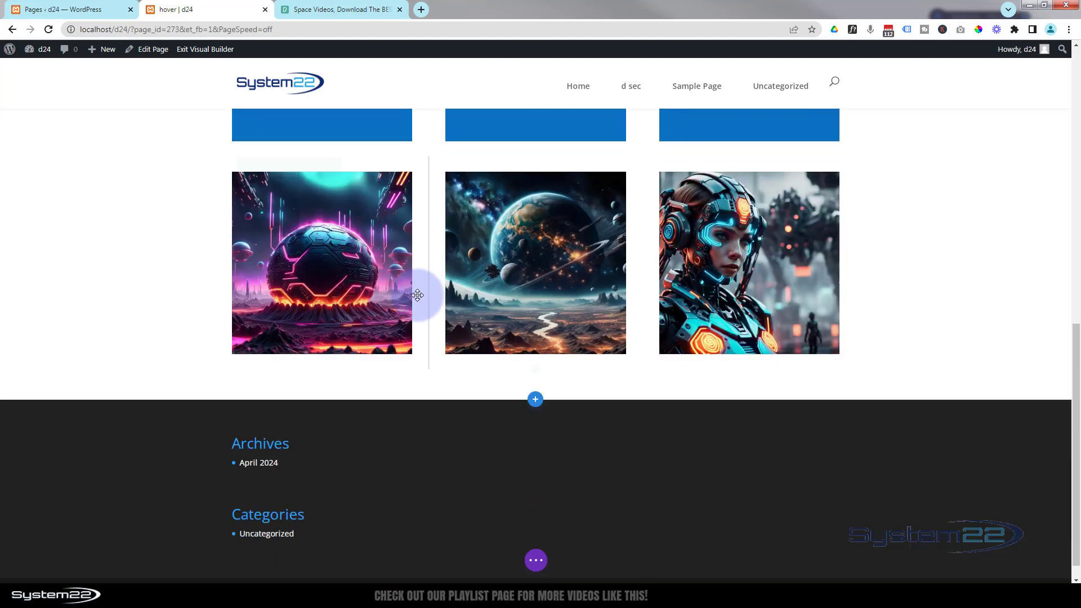
Insert a fullwidth section with a Fullwidth Slider module below the image grid
click(536, 400)
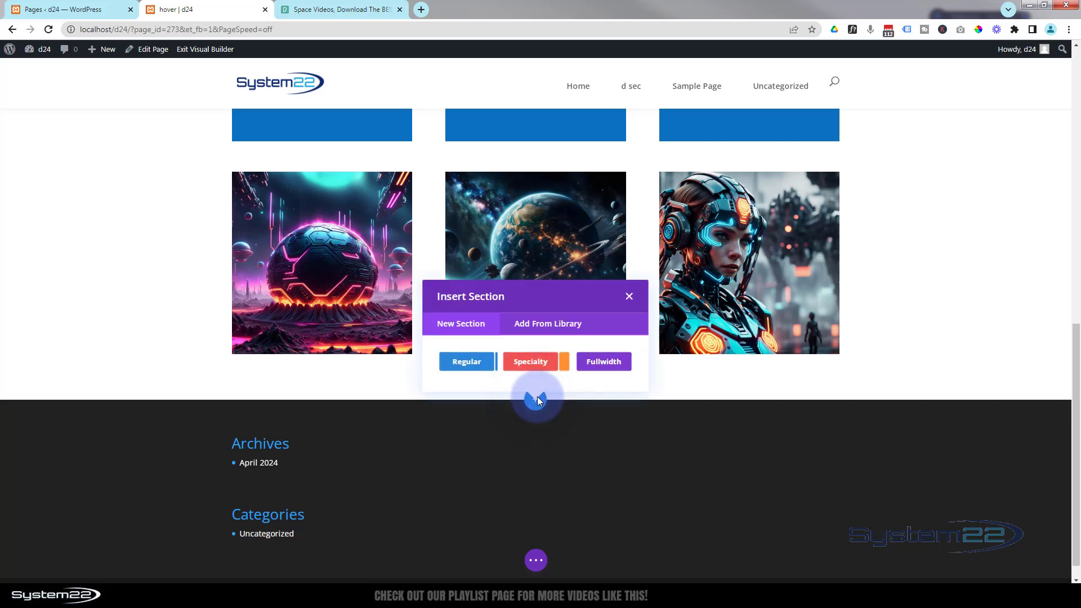
click(594, 365)
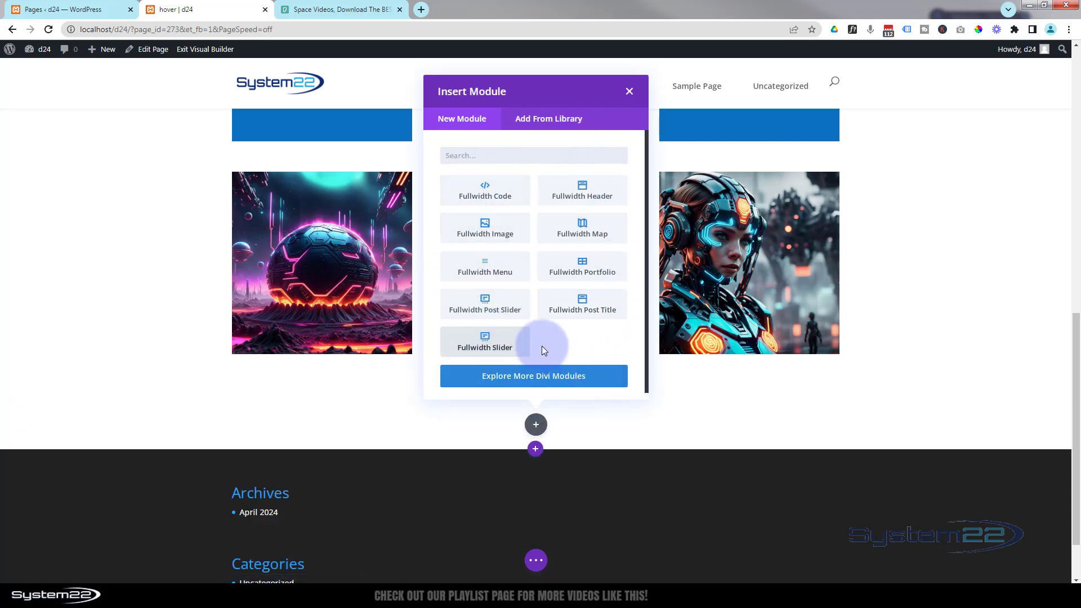
click(476, 345)
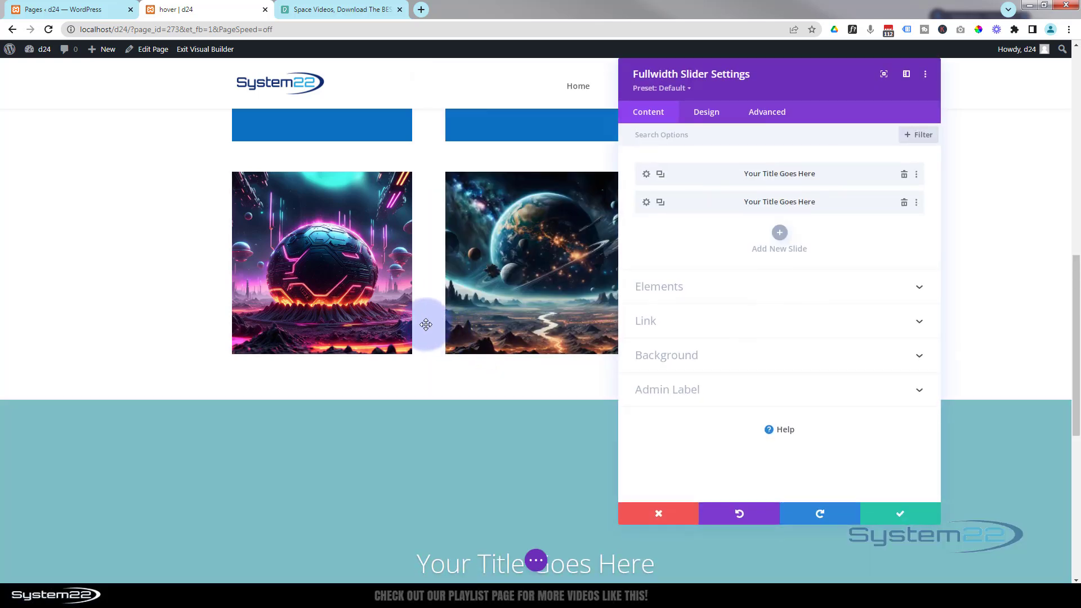
scroll(384, 322, down, 2)
scroll(384, 322, down, 3)
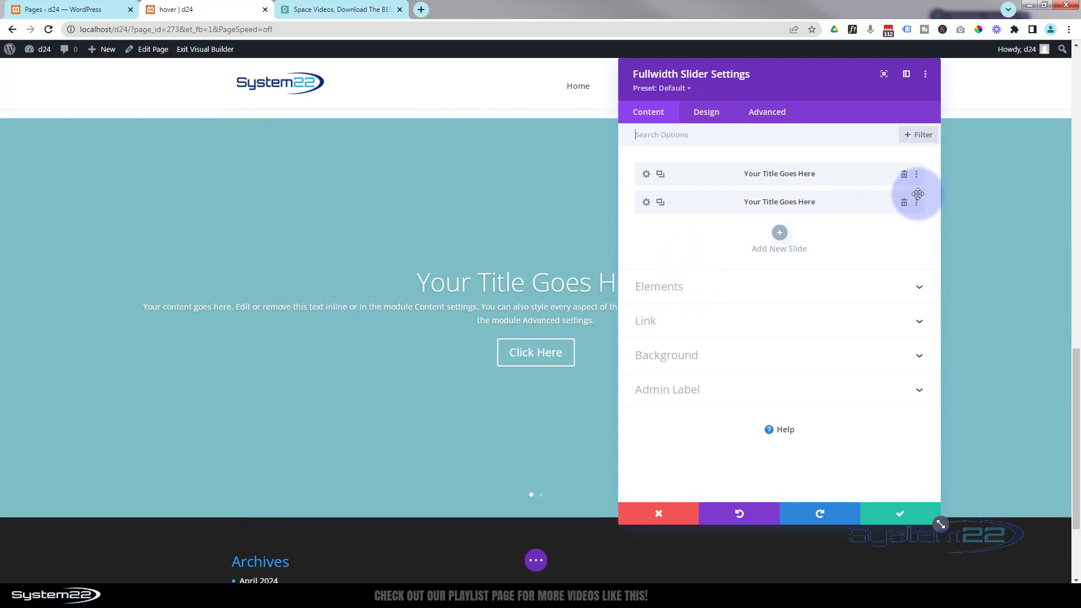
Delete the second slide and retitle the remaining slide 'Slide Number One'
click(904, 202)
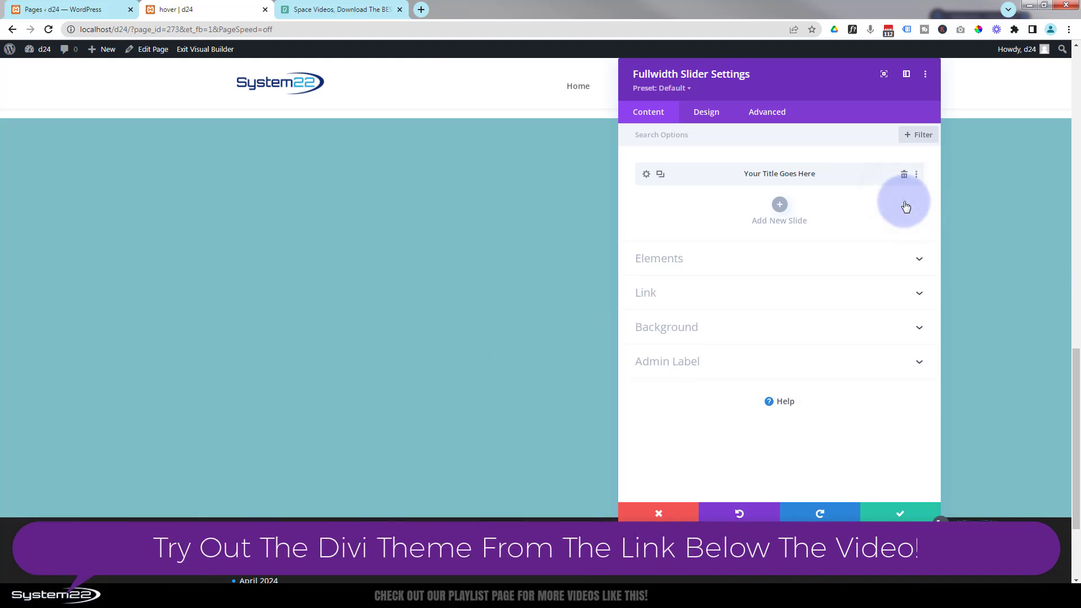
click(647, 175)
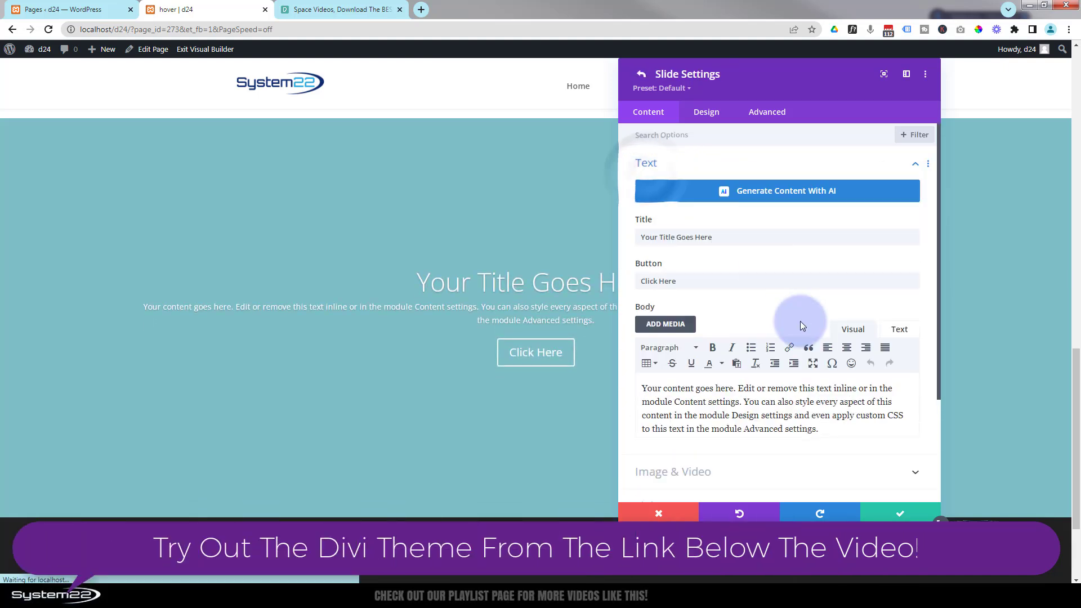
click(715, 237)
triple_click(714, 237)
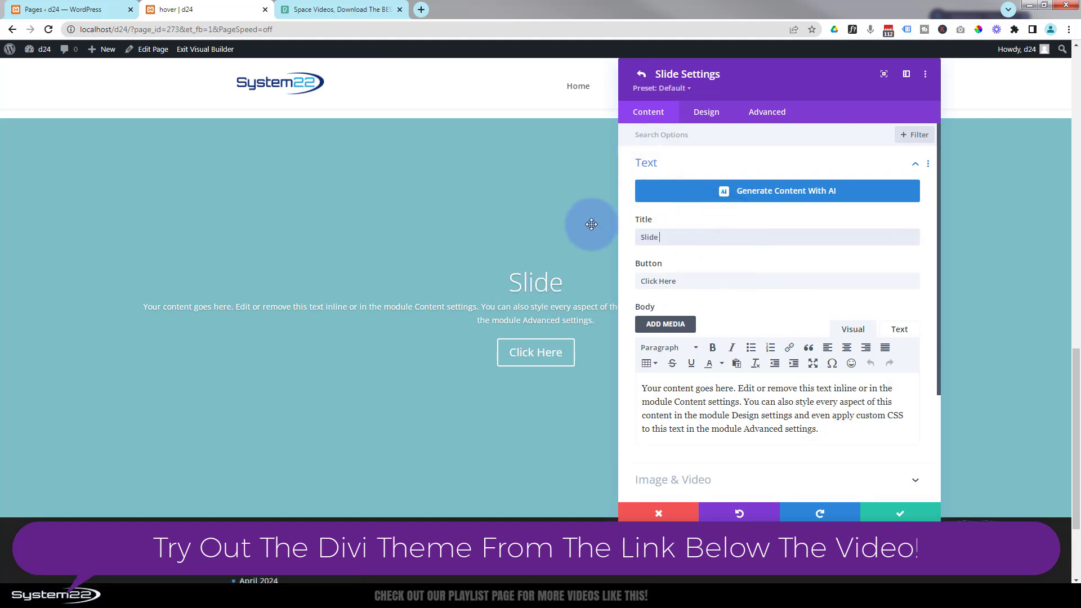
text(Slide Number One)
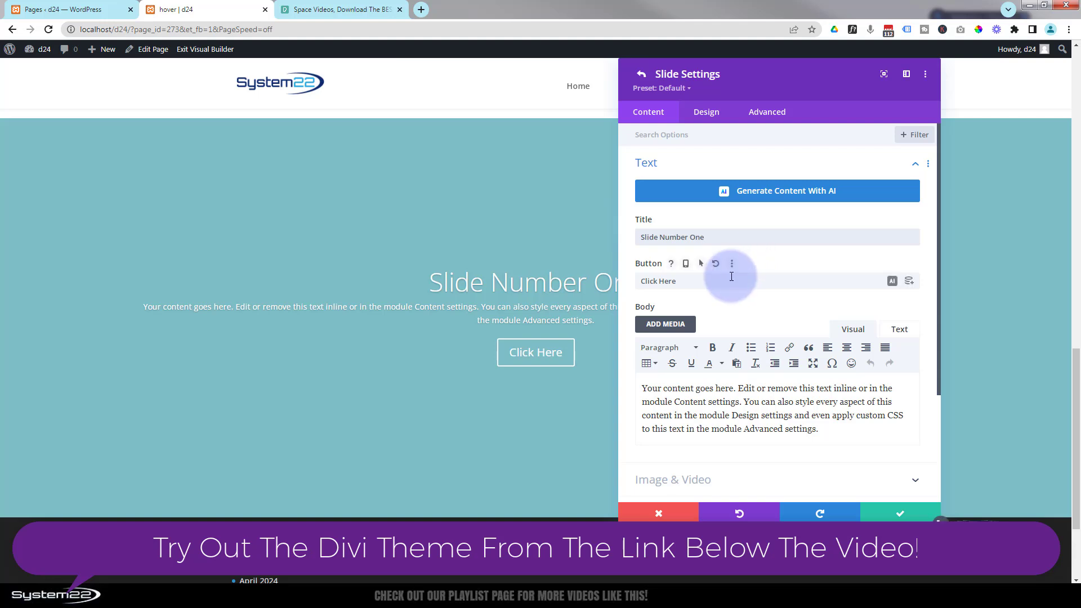
Select the slide's button label and body text, leaving the text format unchanged
double_click(670, 282)
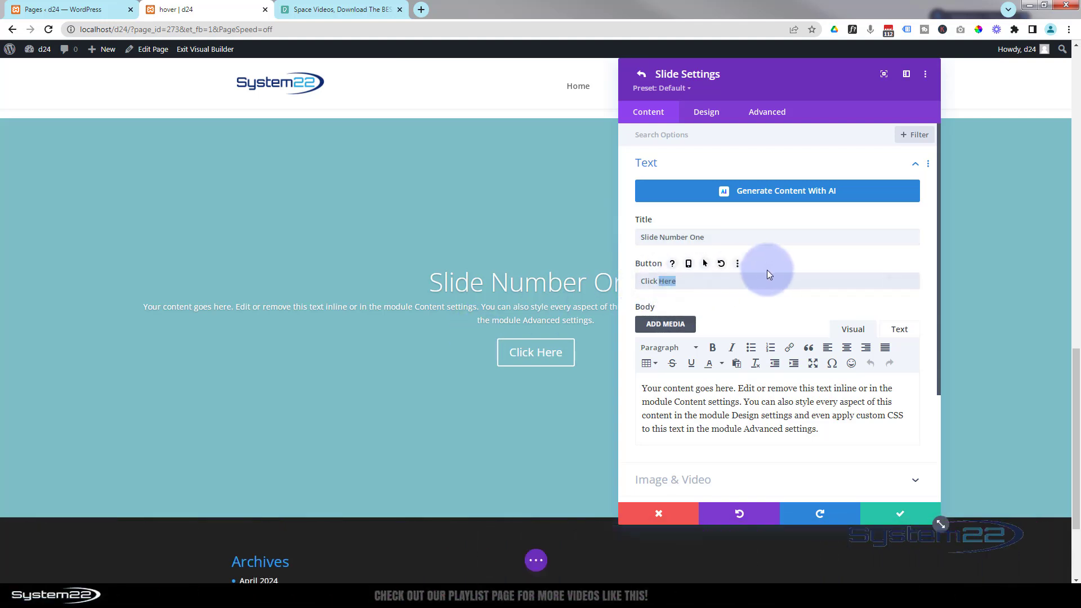
scroll(767, 274, down, 3)
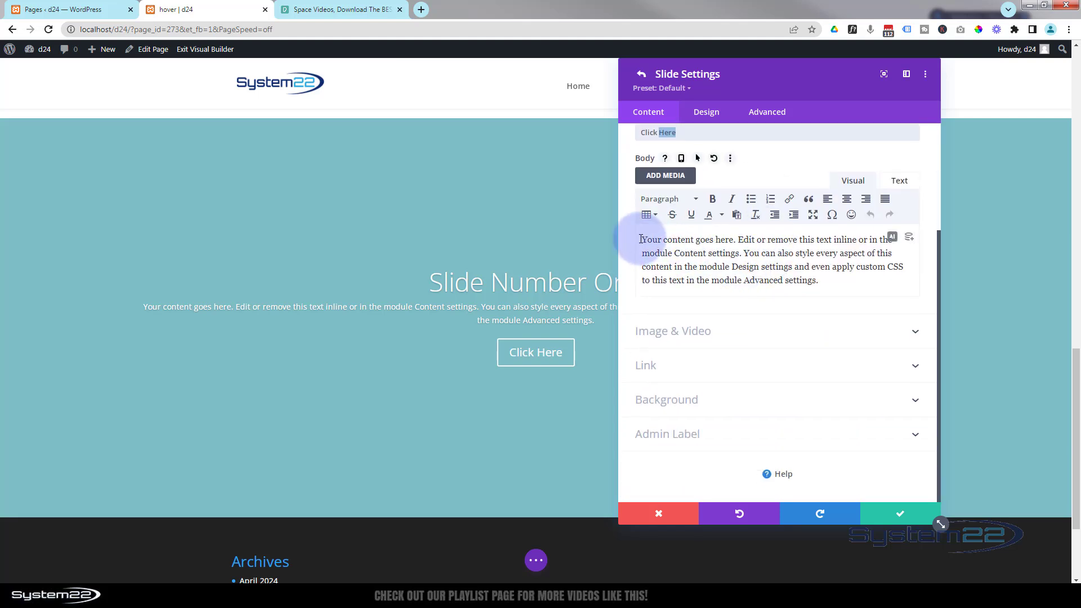
drag(642, 239, 850, 287)
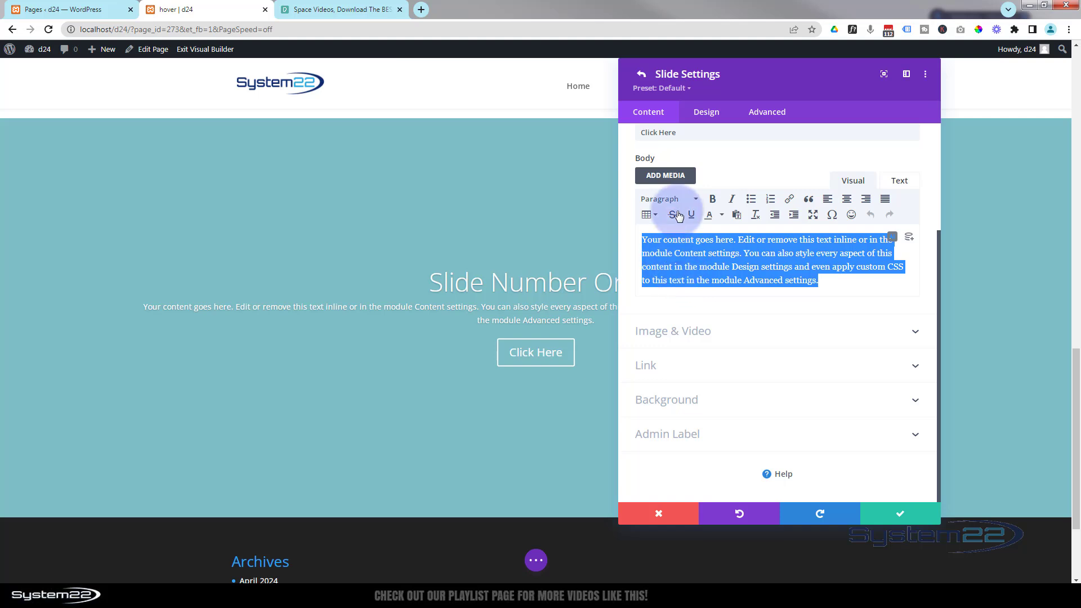
click(698, 201)
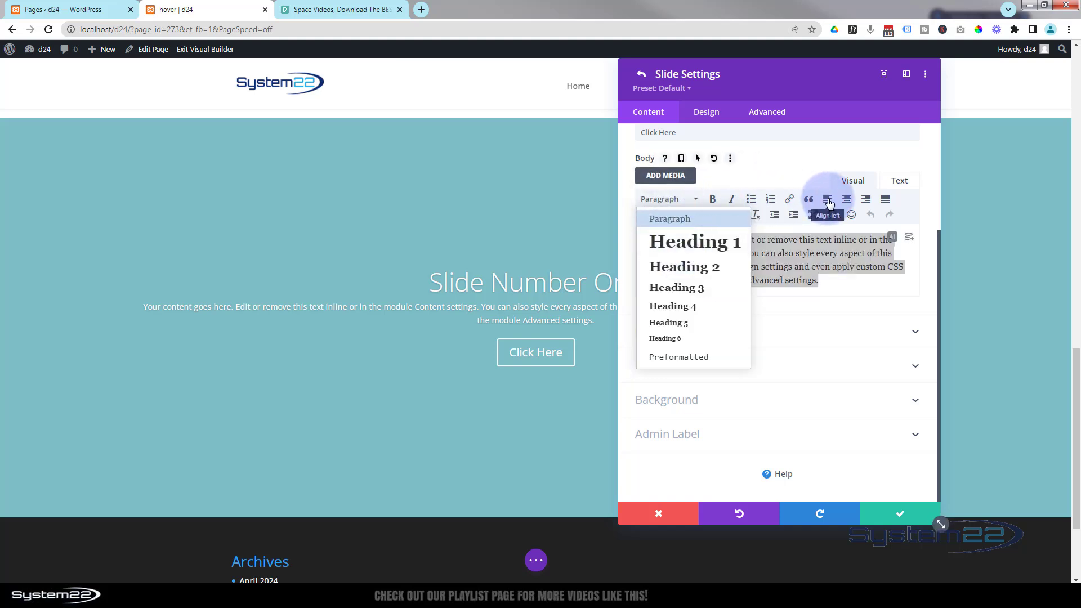
click(760, 181)
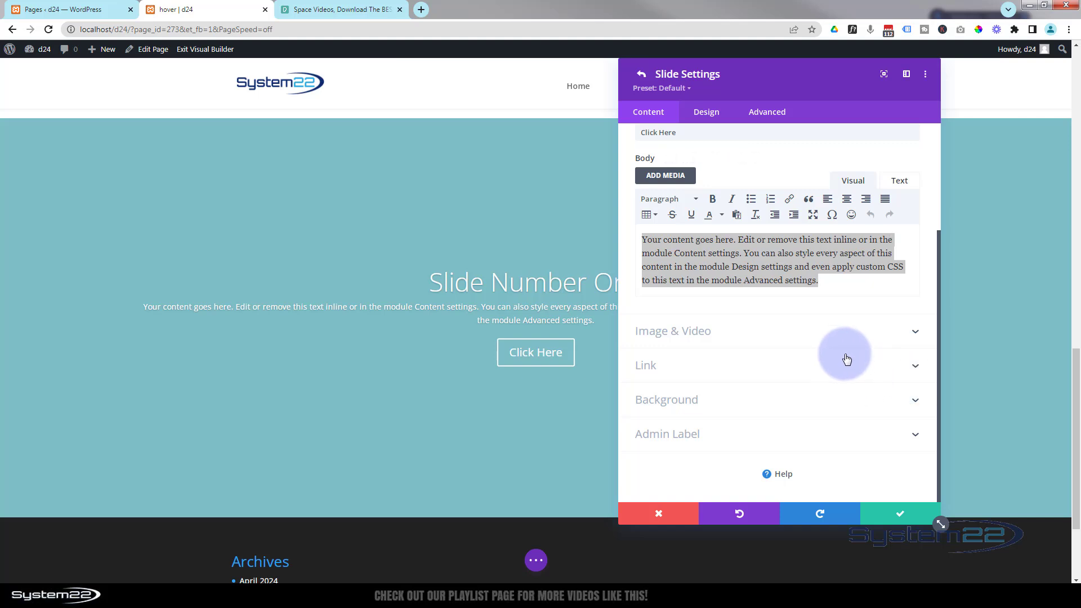
click(770, 336)
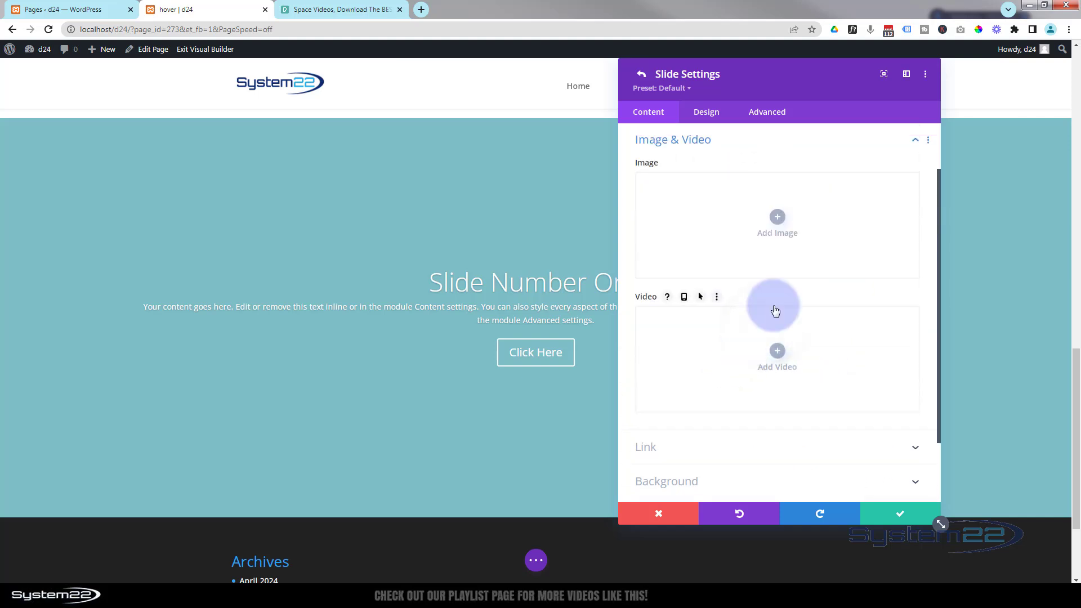
click(778, 218)
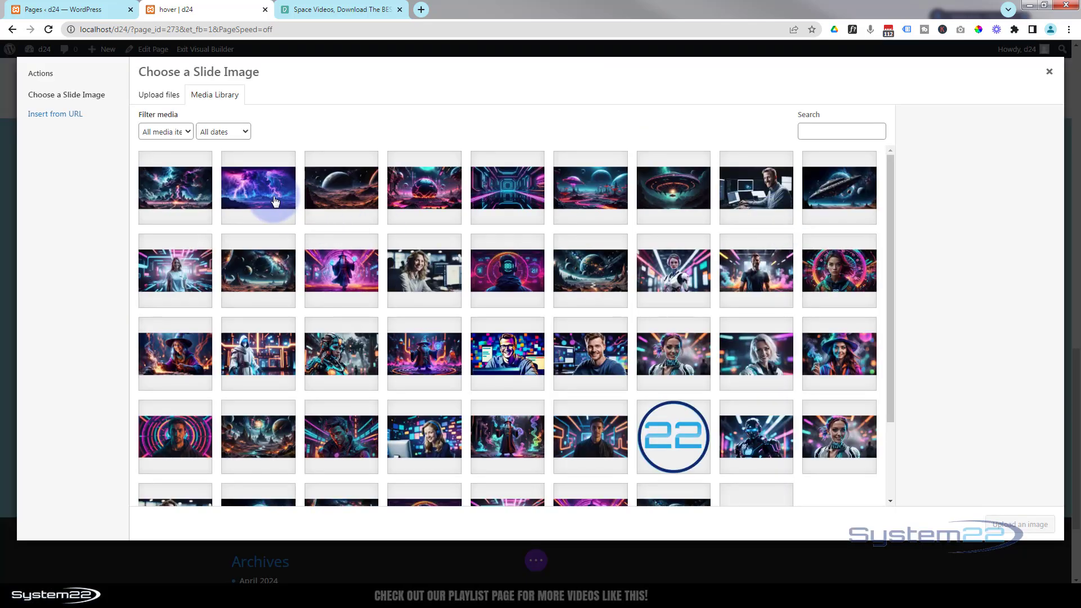
click(256, 188)
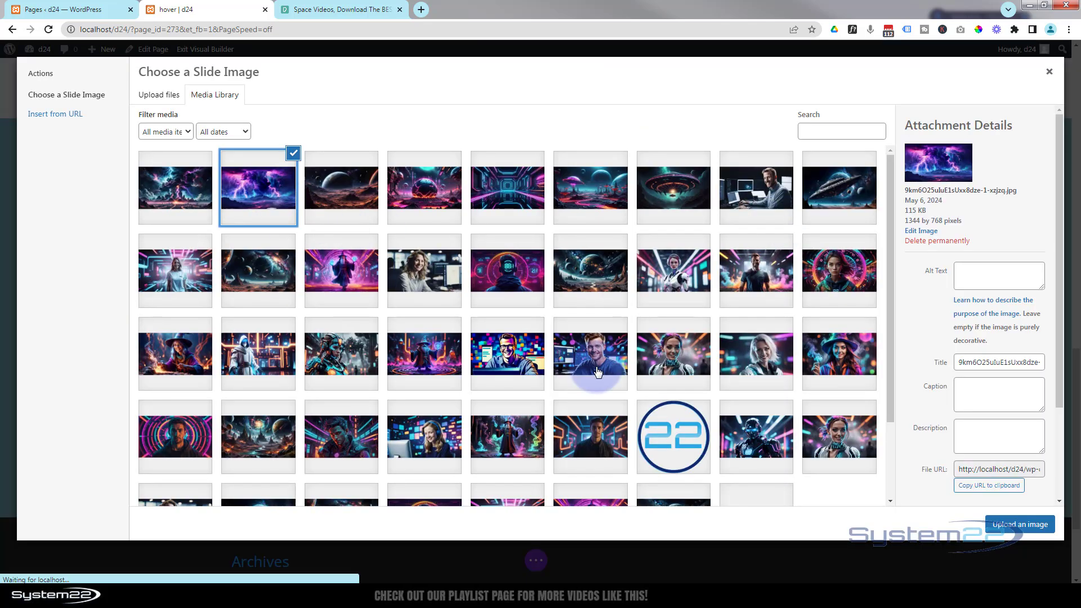
click(1011, 526)
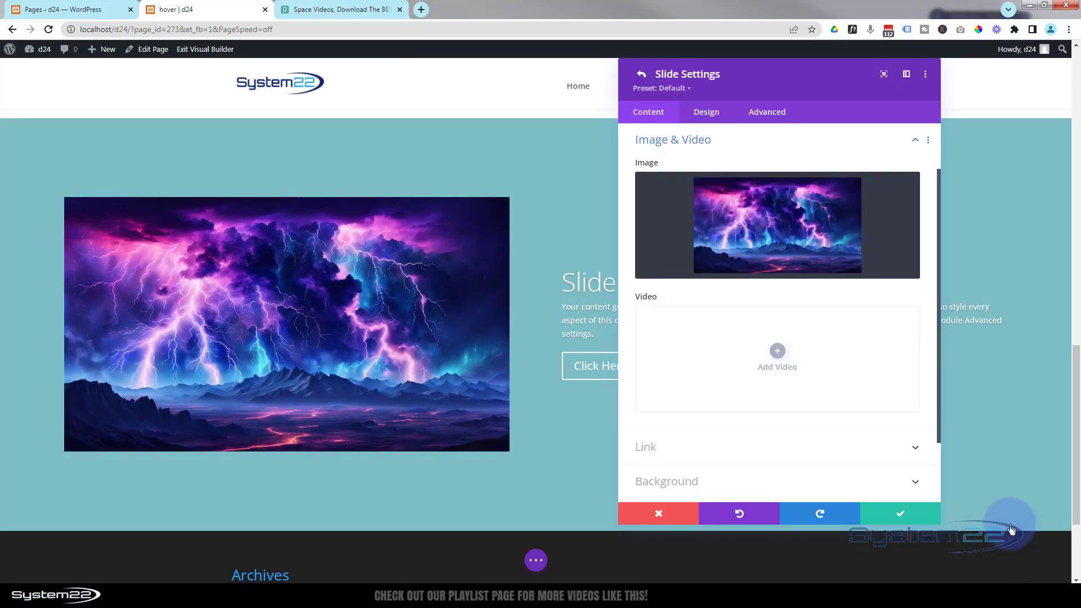
click(888, 192)
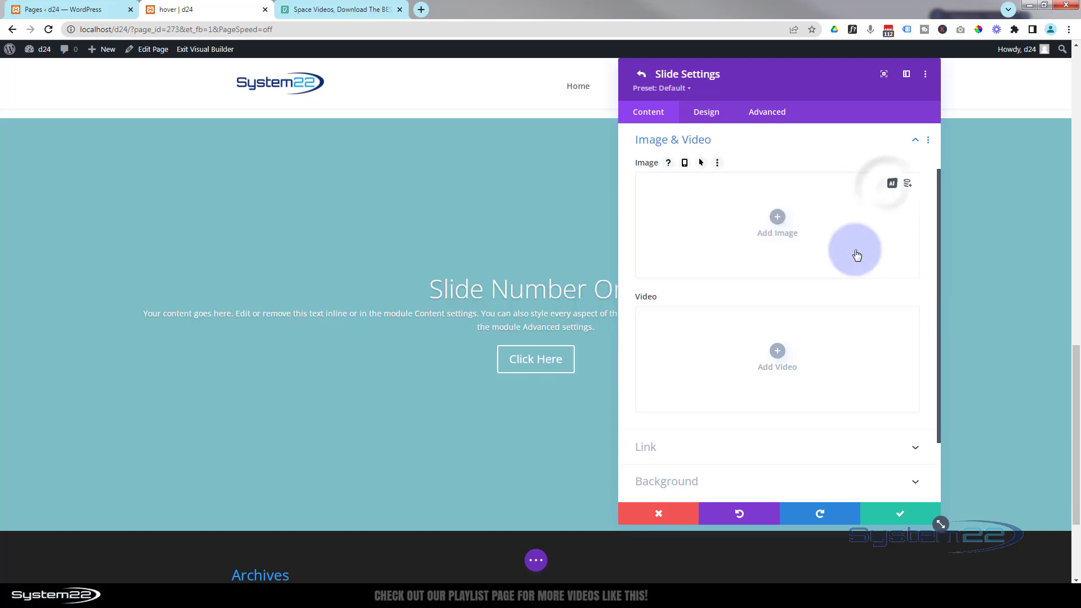
click(778, 354)
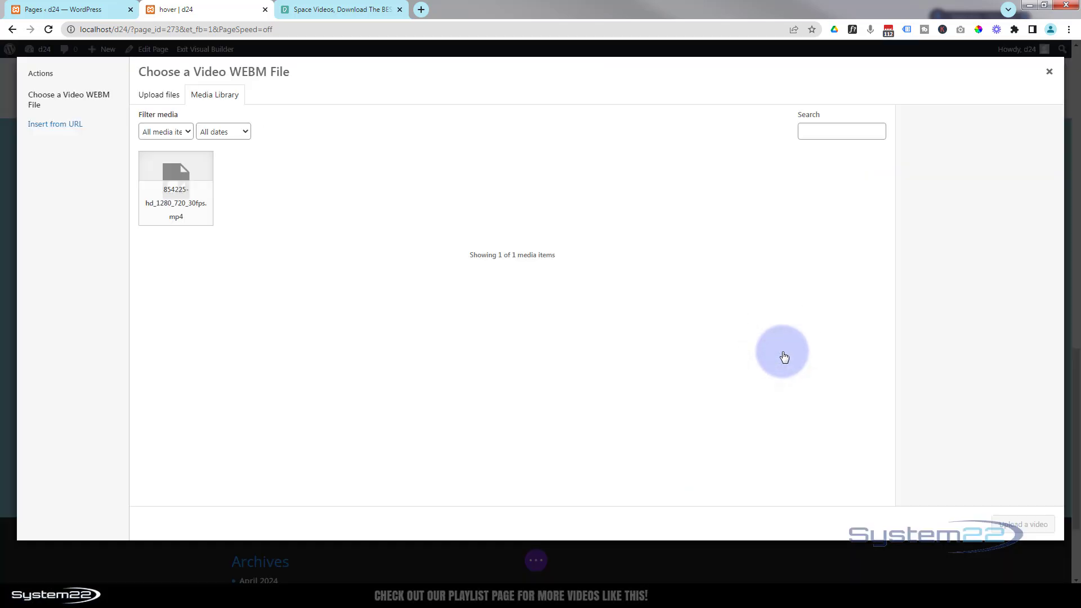
click(197, 190)
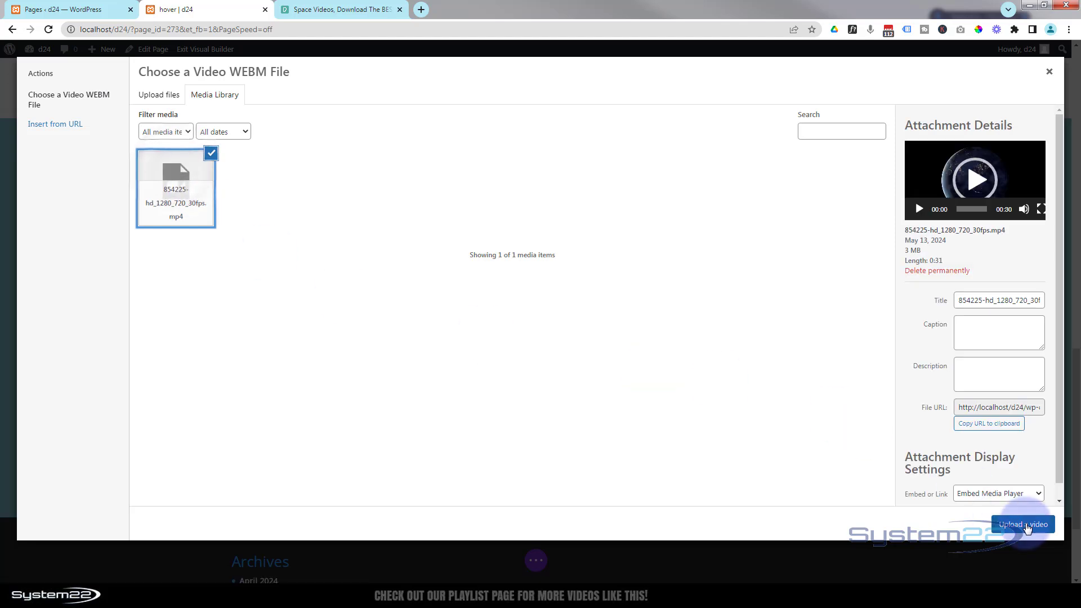
click(1024, 525)
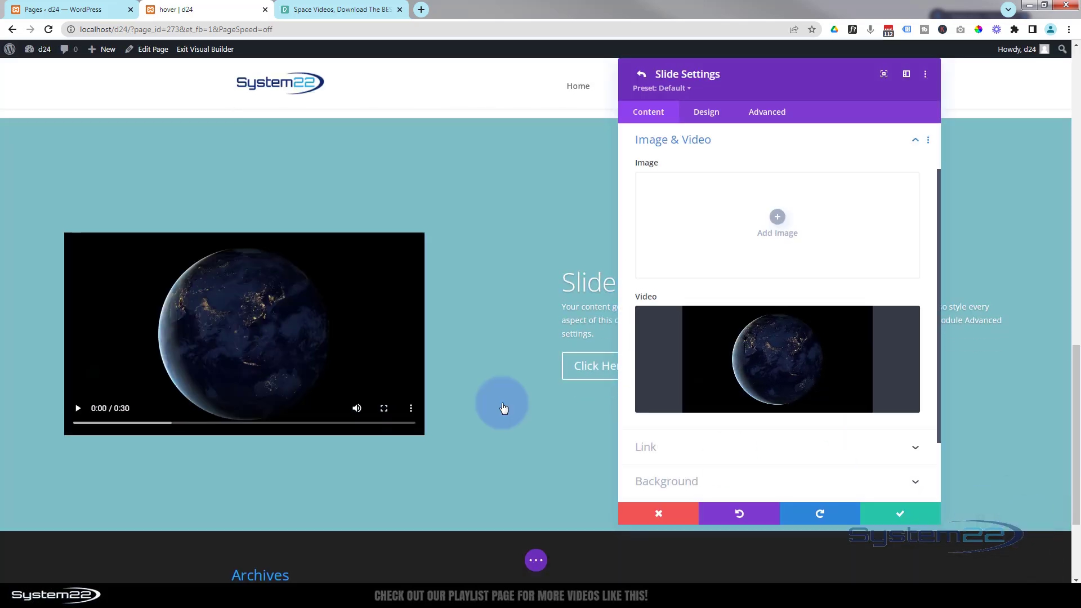
mouse_move(850, 355)
click(887, 326)
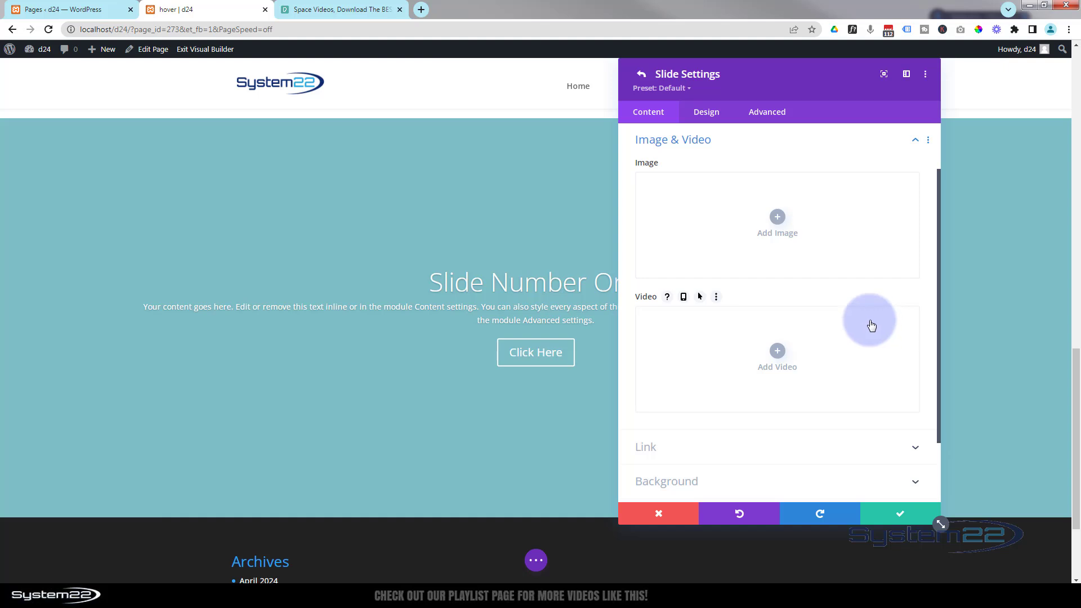
Review the slide's Link options: button URL #, same-window target, empty module link URL
scroll(755, 302, down, 2)
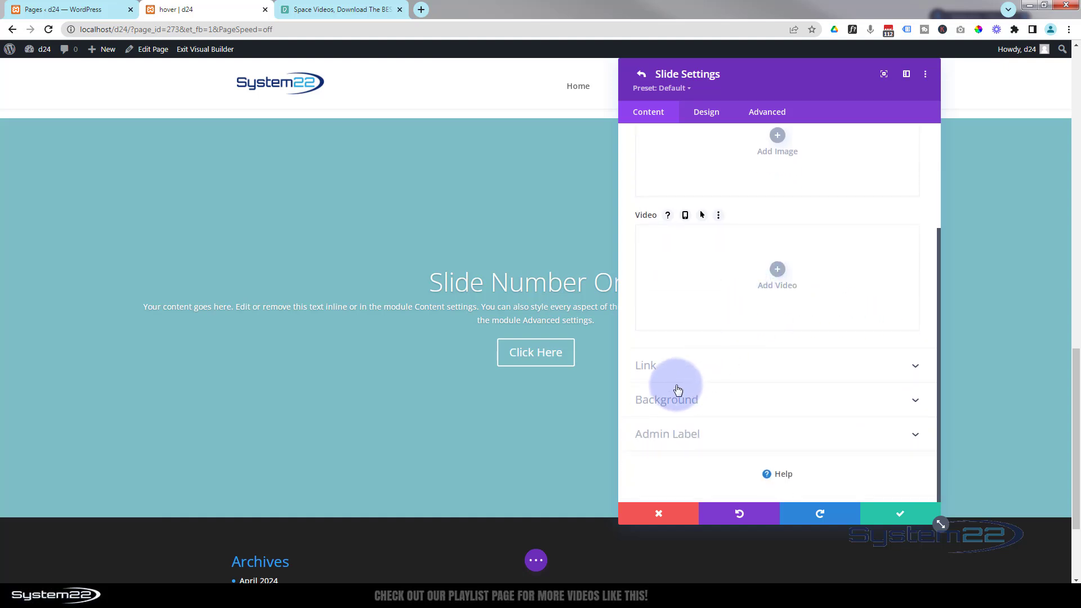
click(695, 367)
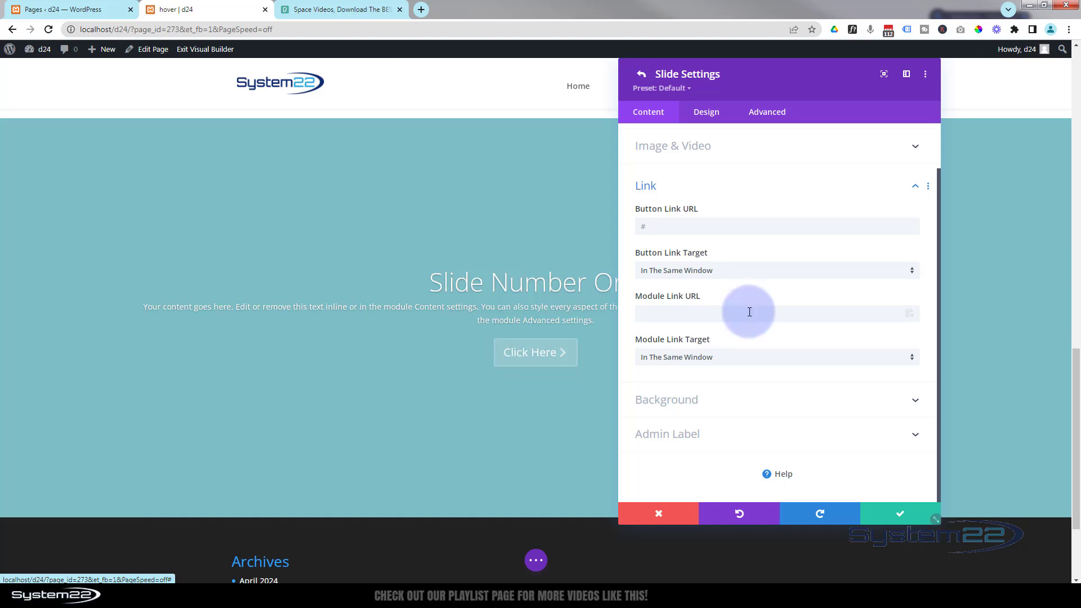
click(645, 224)
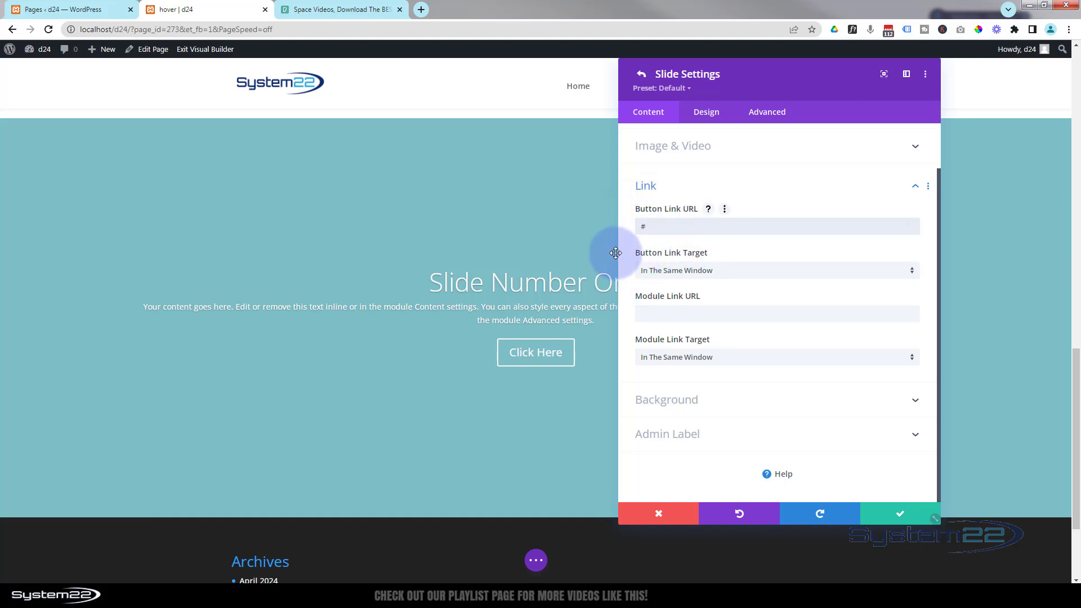
click(733, 271)
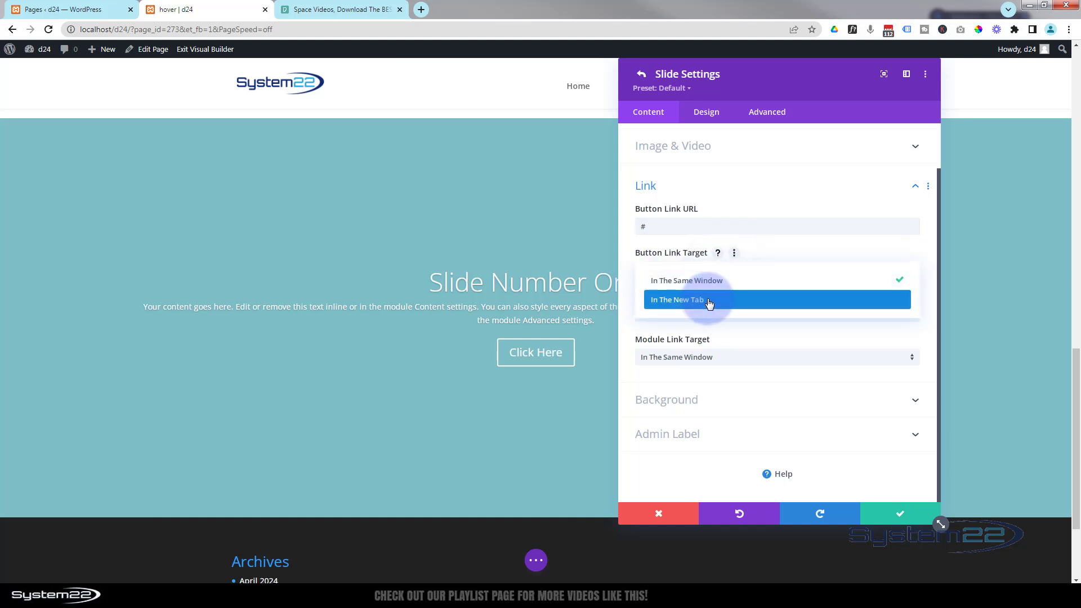
click(628, 271)
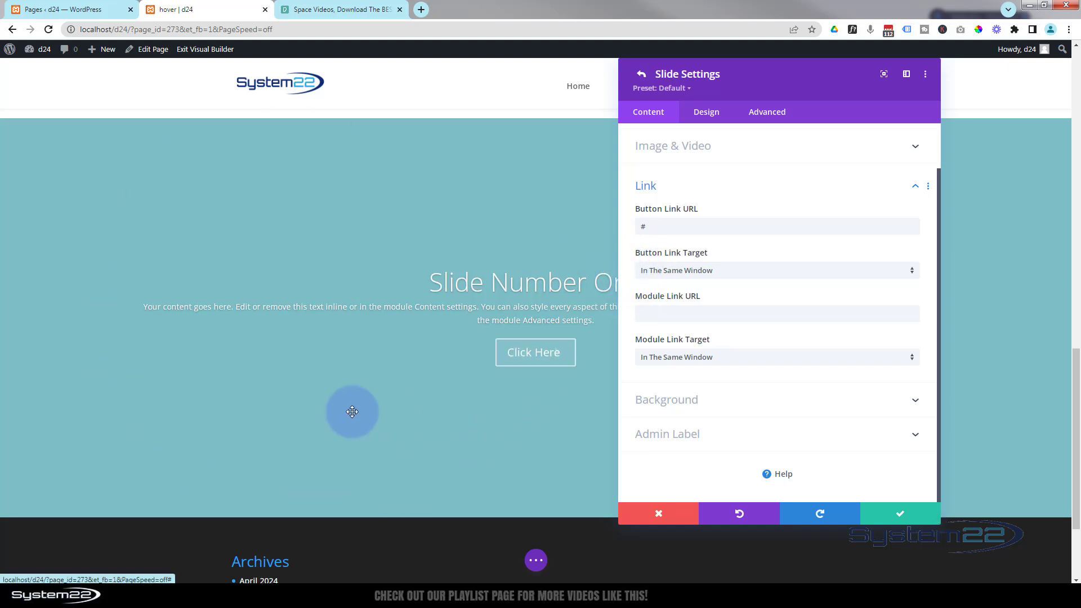
click(656, 313)
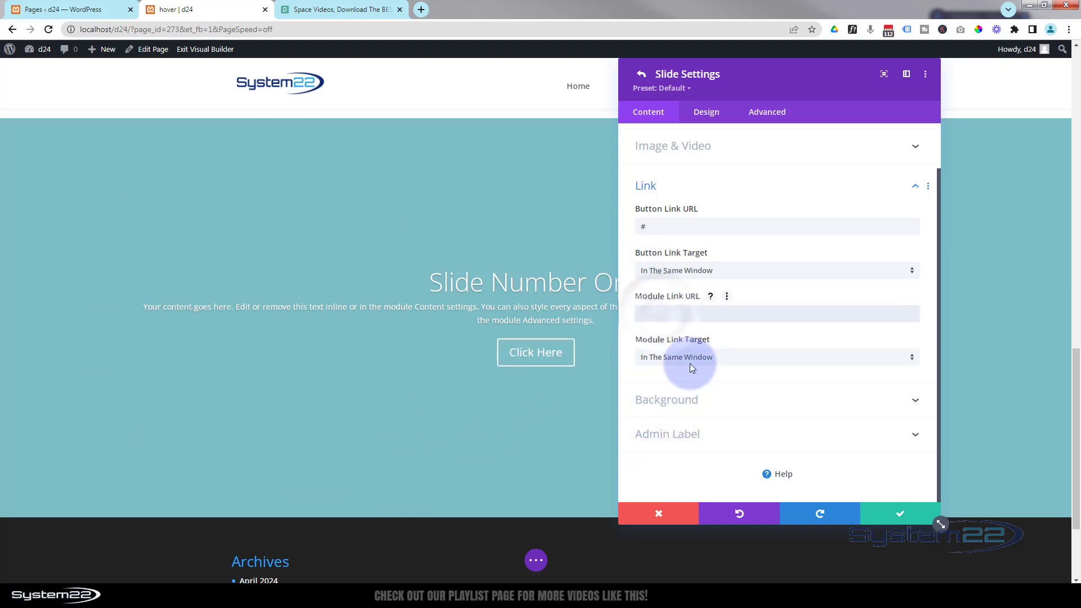
click(647, 225)
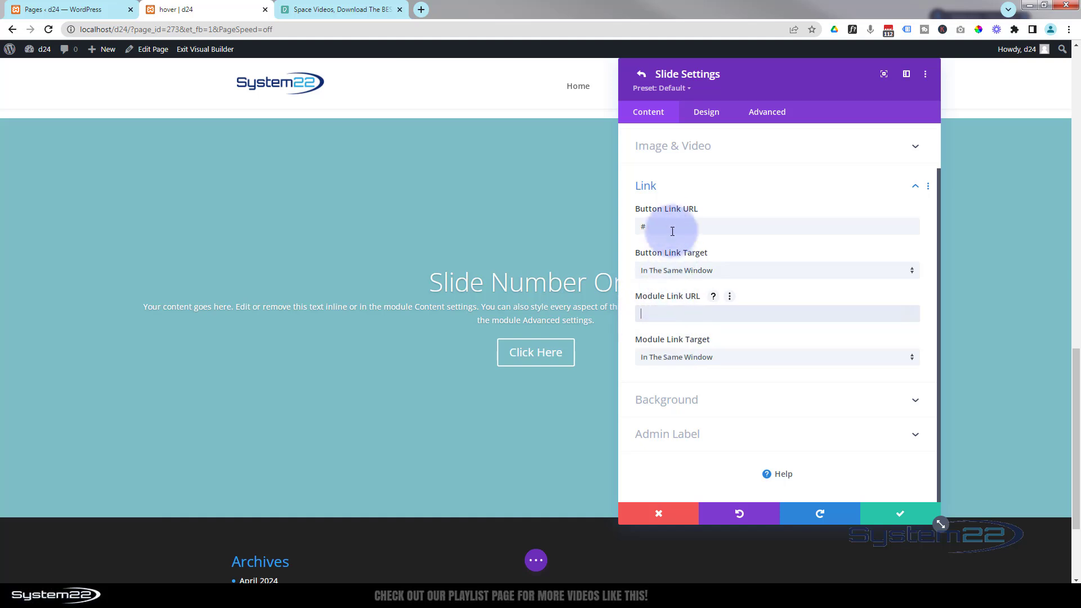
click(683, 315)
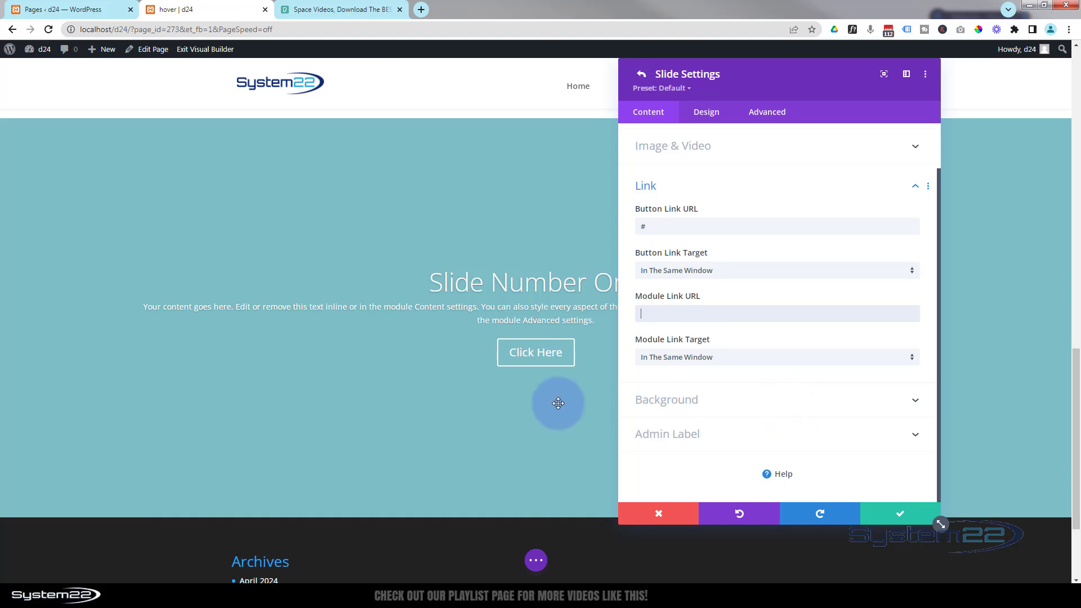
Set the slide's Design > Sizing Content Width to 60vw and save the slide
click(706, 112)
drag(811, 72, 951, 73)
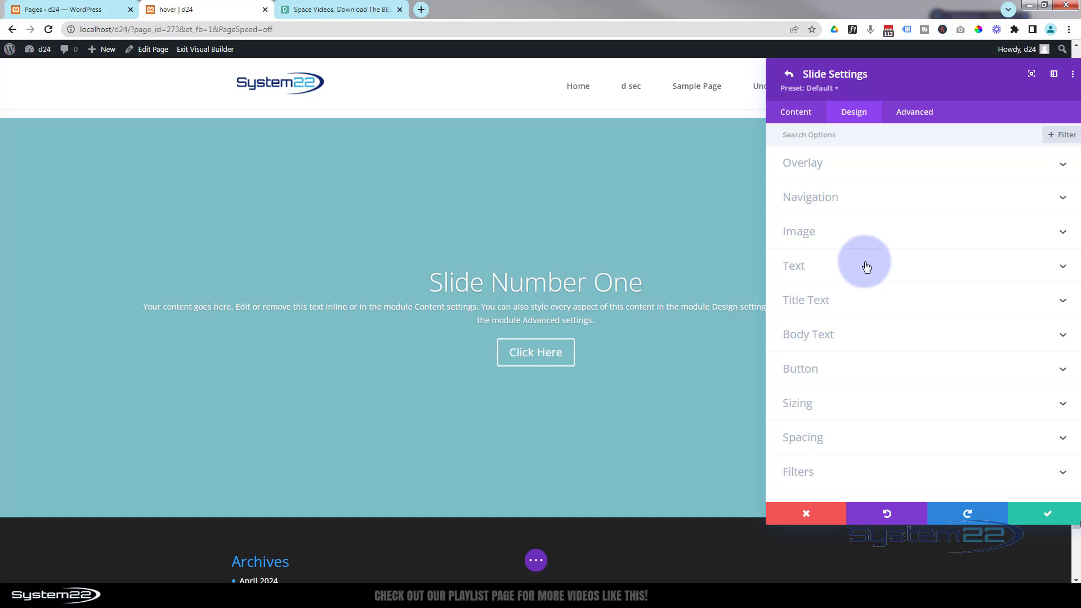
click(860, 404)
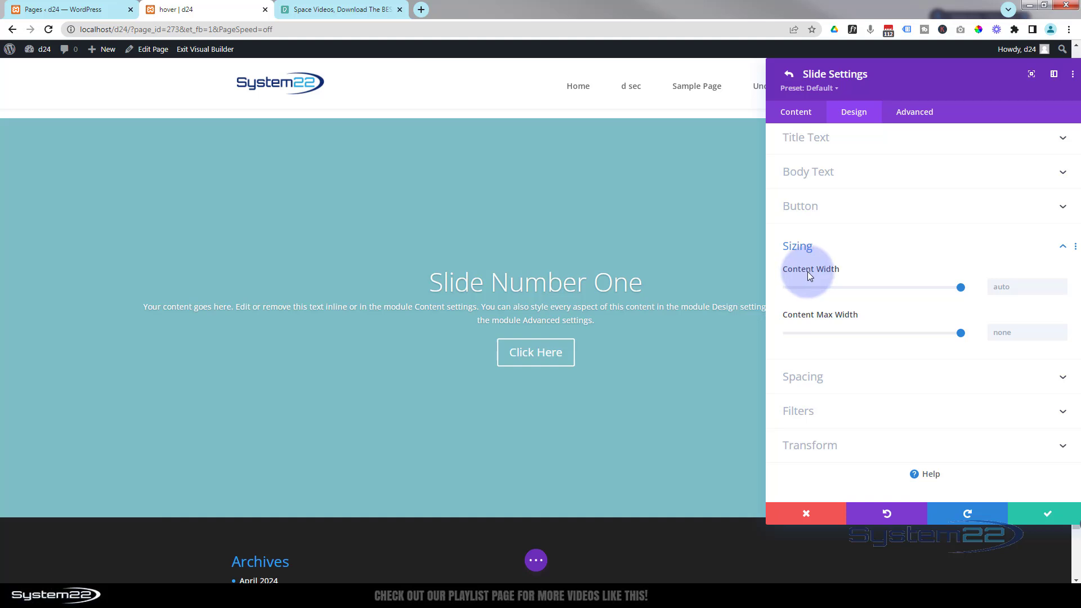
click(1004, 288)
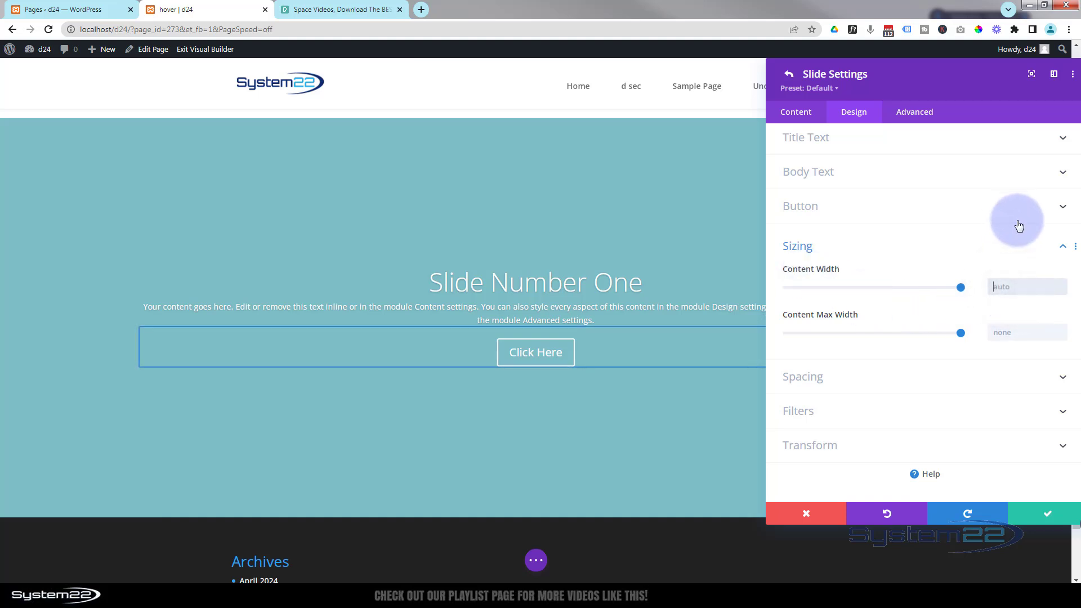
text(60%v)
text(w)
key(Left)
key(Left)
key(BackSpace)
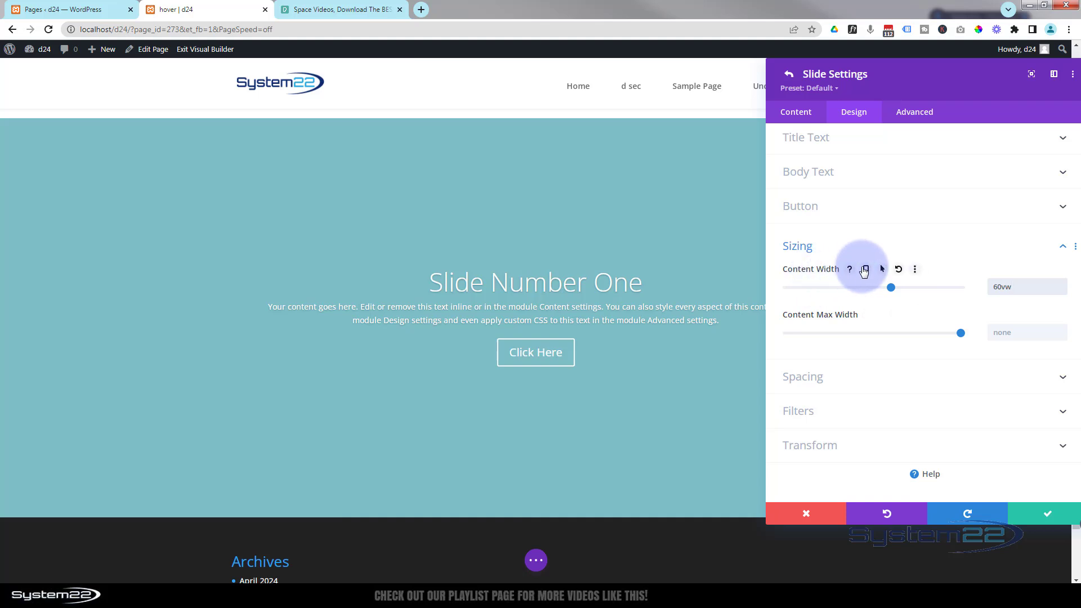
click(866, 270)
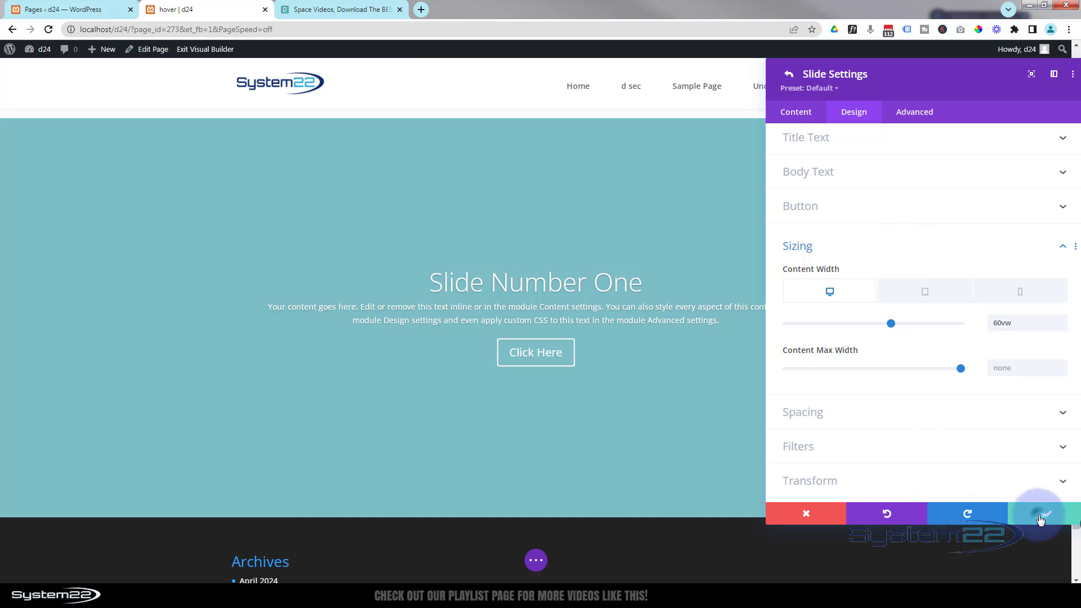
click(1040, 519)
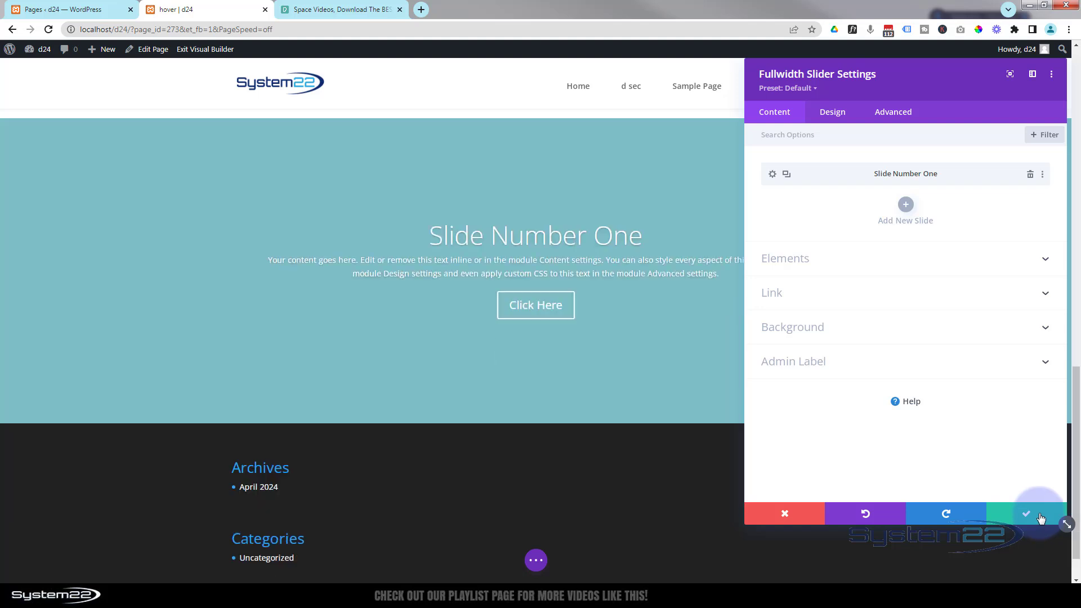
Save and close the slider settings, then go to the Pexels space video search
click(1041, 519)
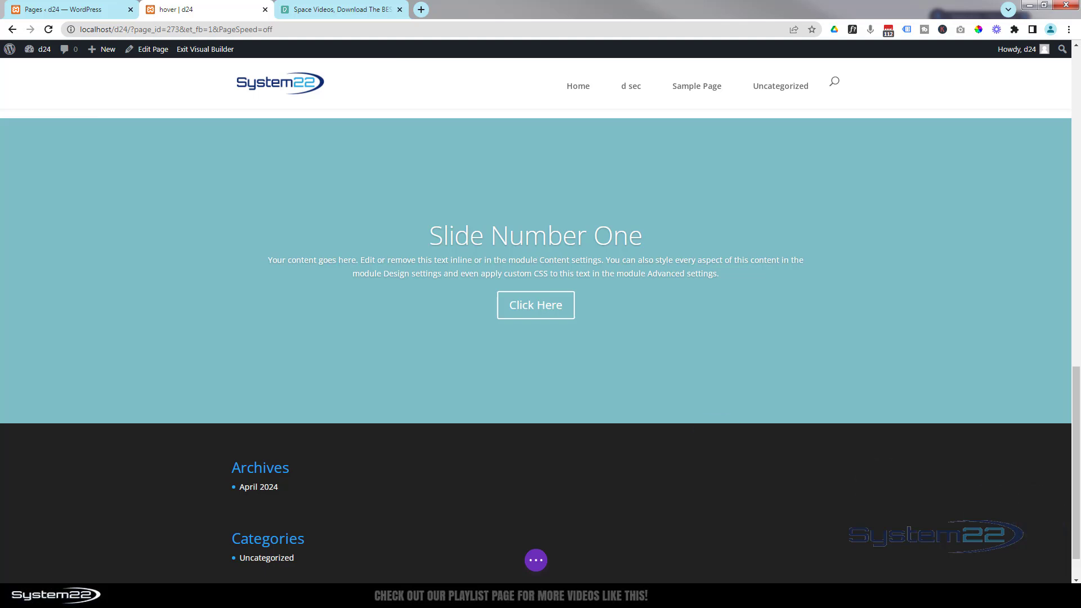
click(327, 9)
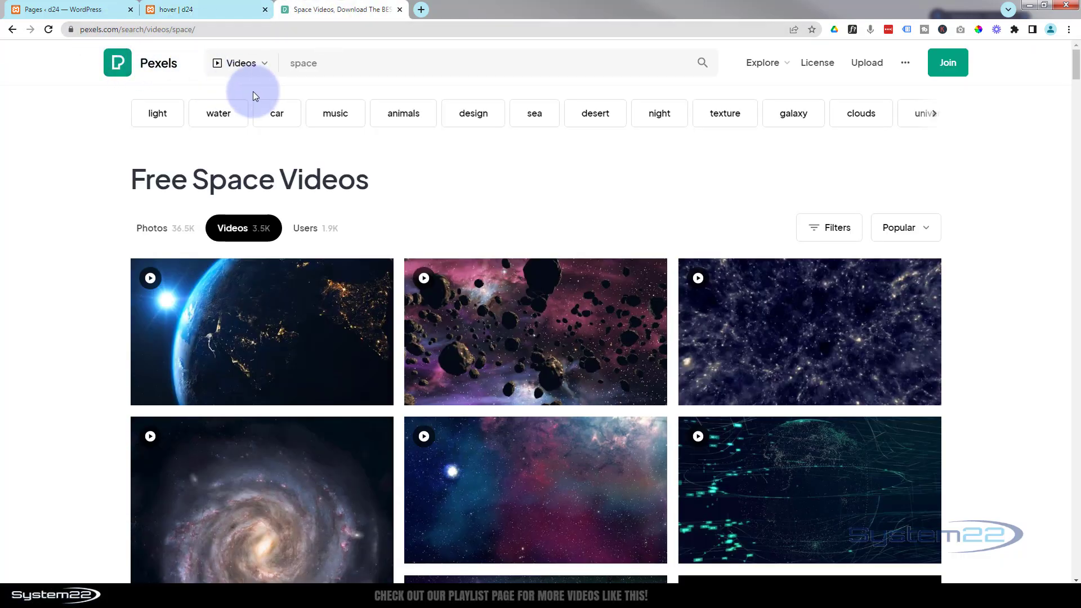
click(302, 63)
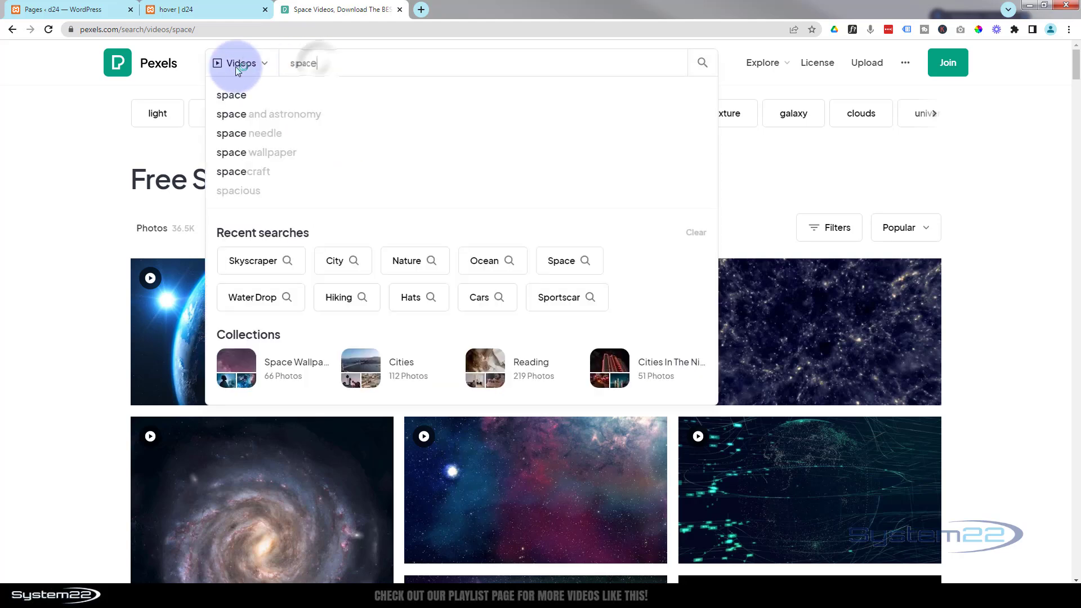
click(242, 65)
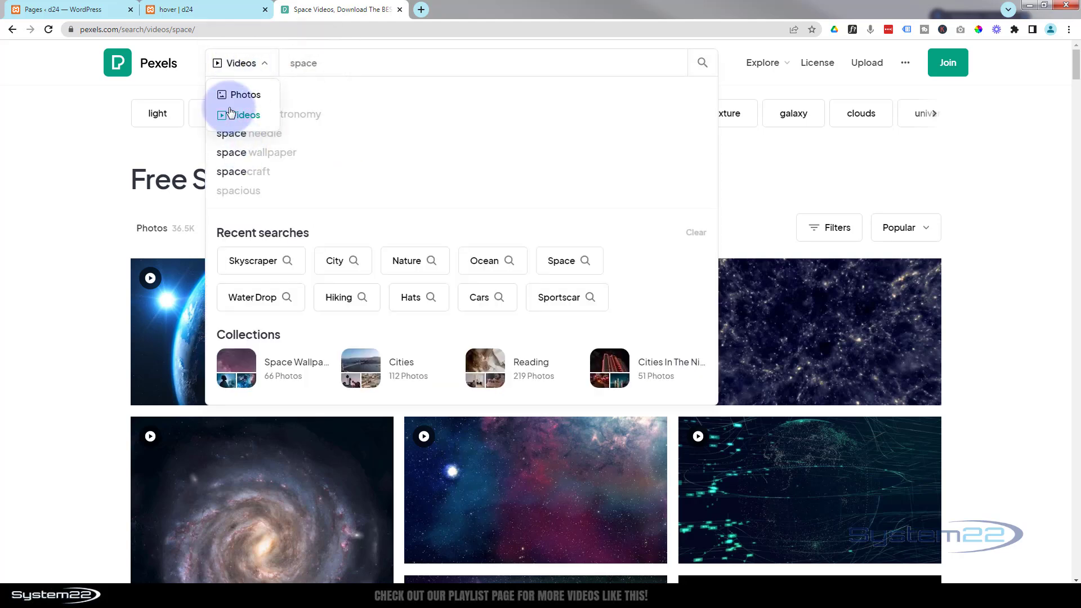
click(340, 56)
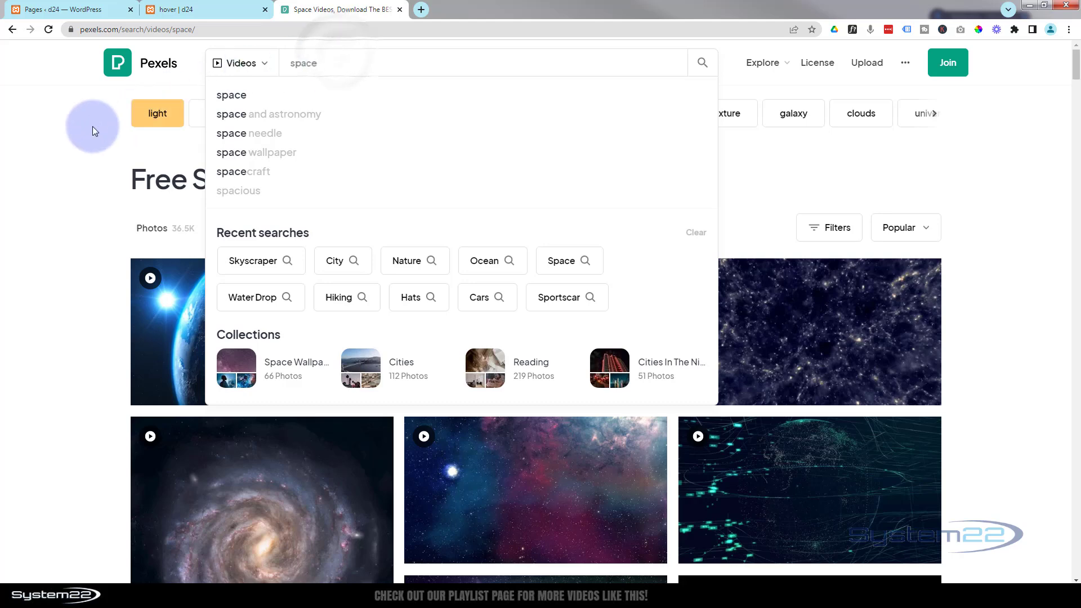
click(990, 312)
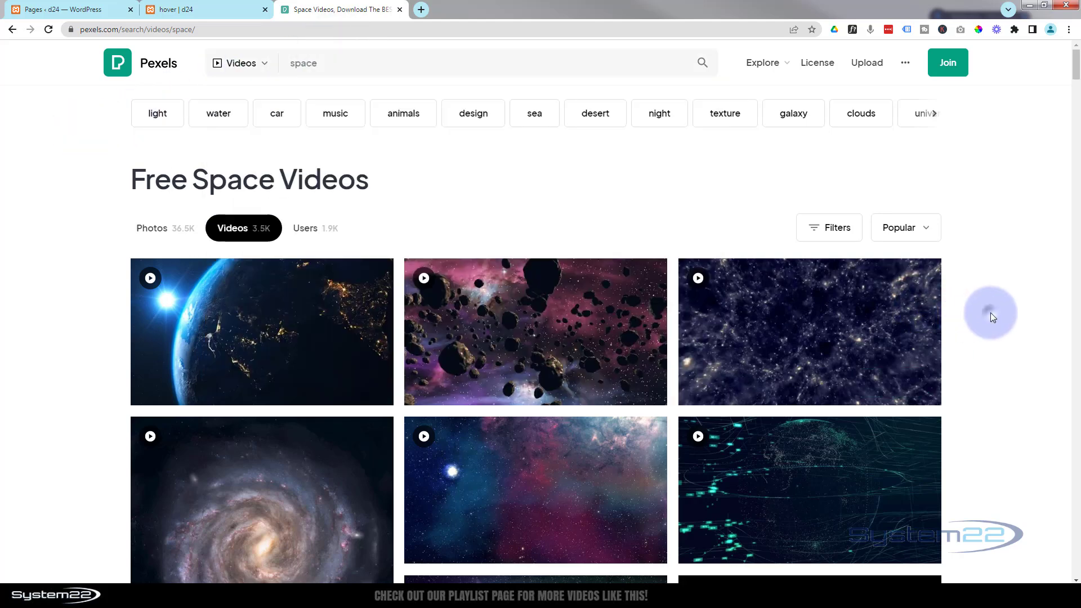
Scroll through the space video results to reach the asteroid Outer Space video
scroll(796, 352, down, 1)
scroll(796, 351, down, 3)
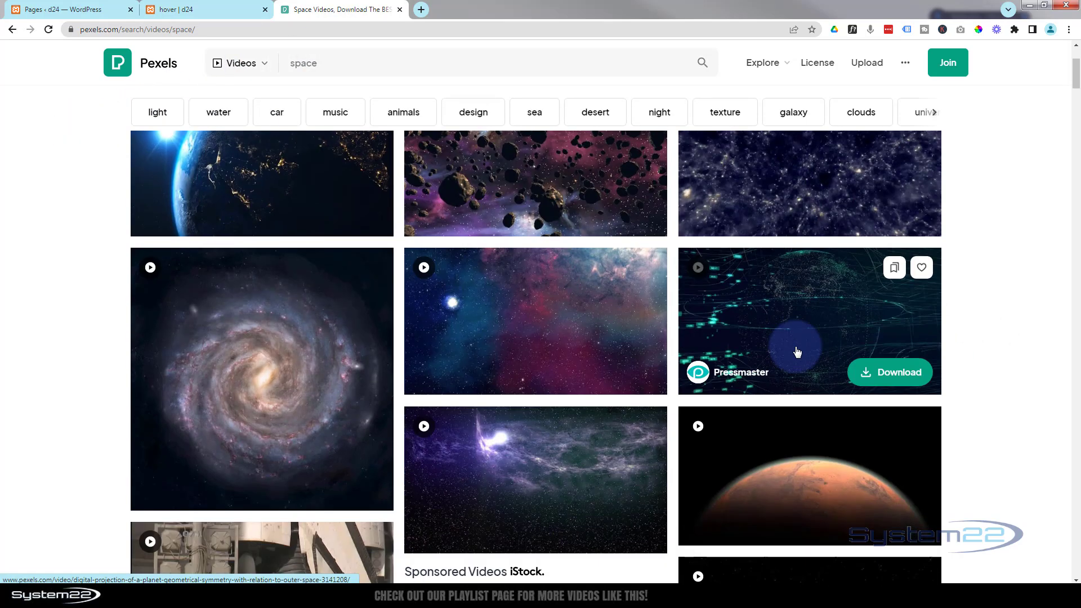
scroll(796, 351, down, 12)
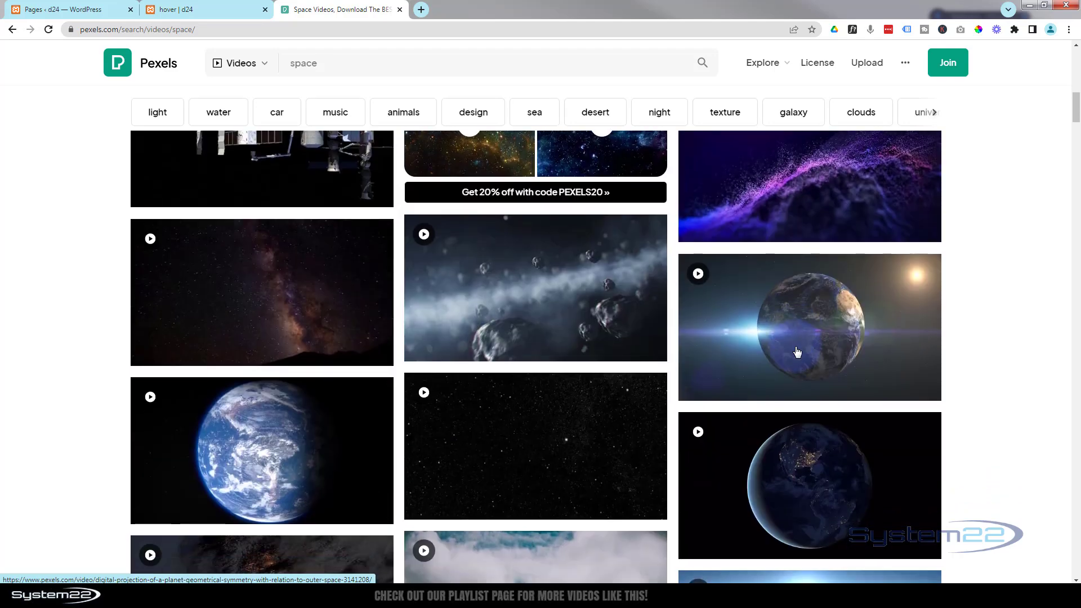
scroll(796, 354, down, 2)
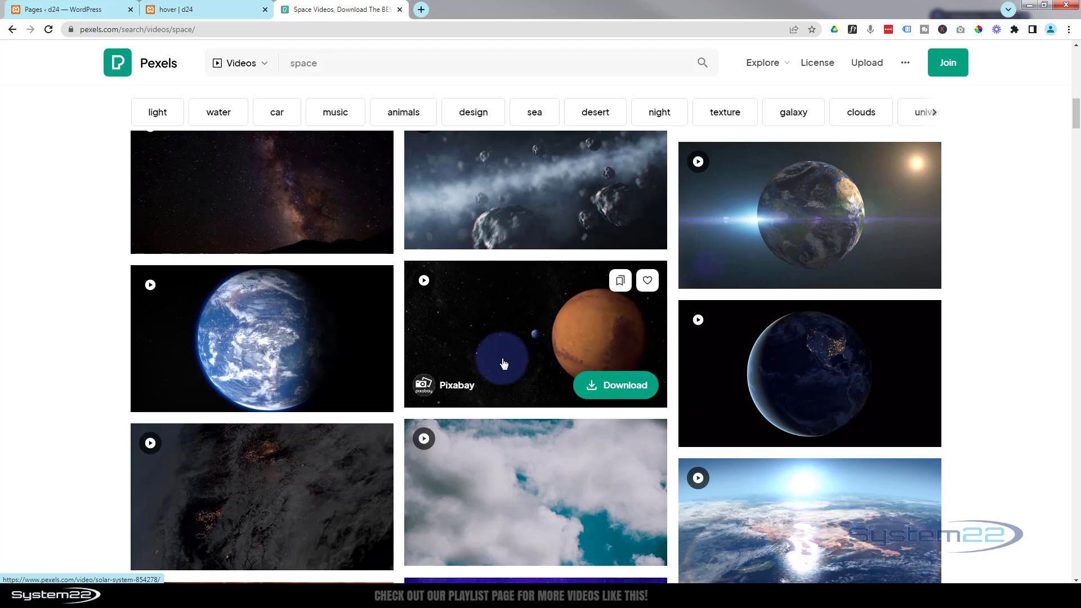
scroll(503, 363, up, 10)
scroll(503, 363, up, 3)
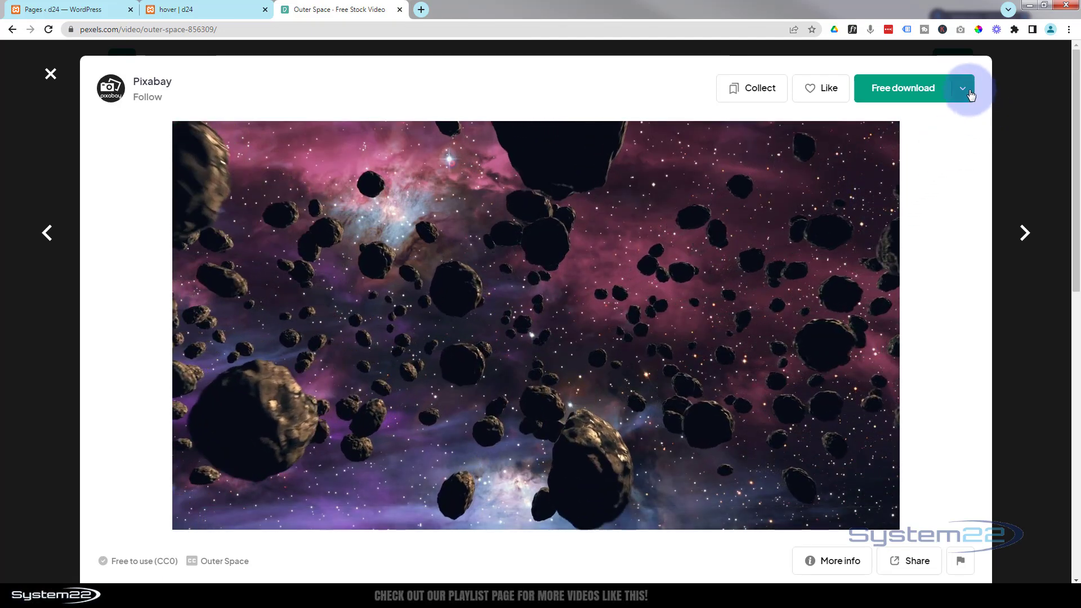
Download the Outer Space video at HD 1280x720 as an mp4 and dismiss the thank-you popup
click(969, 94)
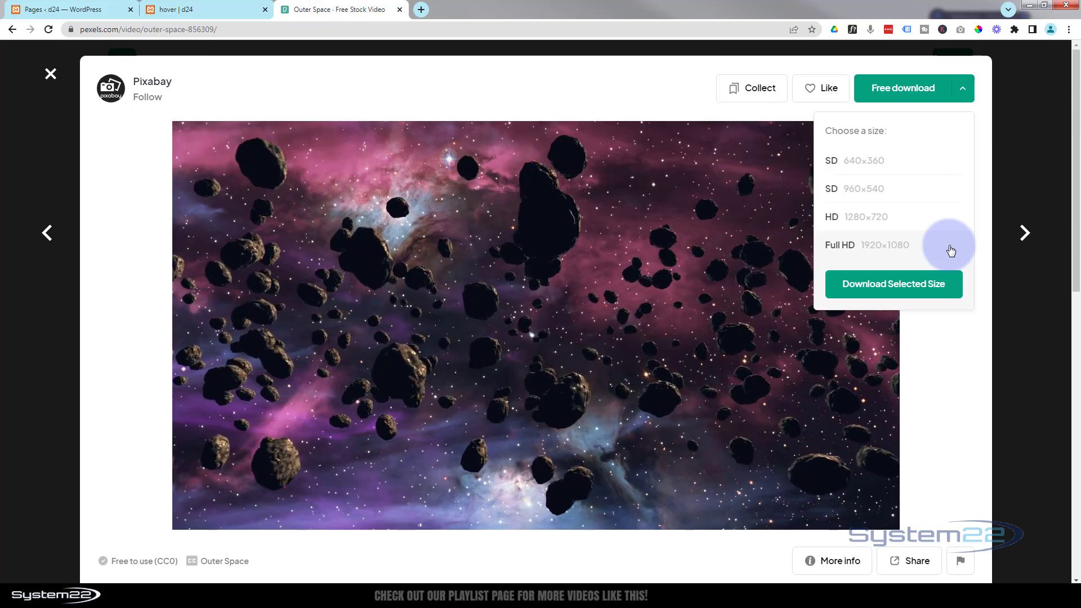
click(892, 219)
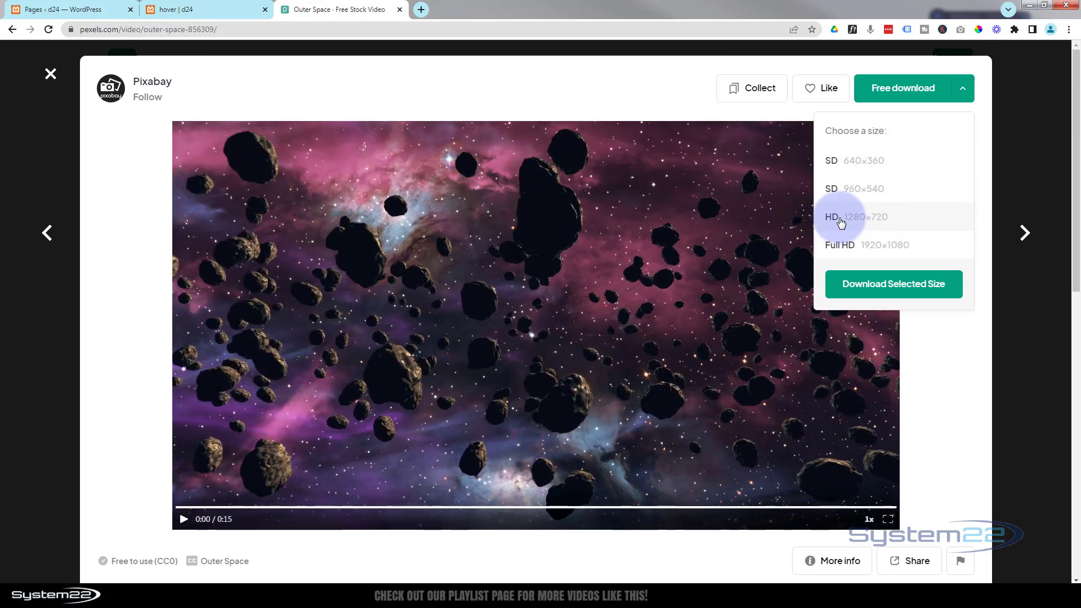
click(870, 218)
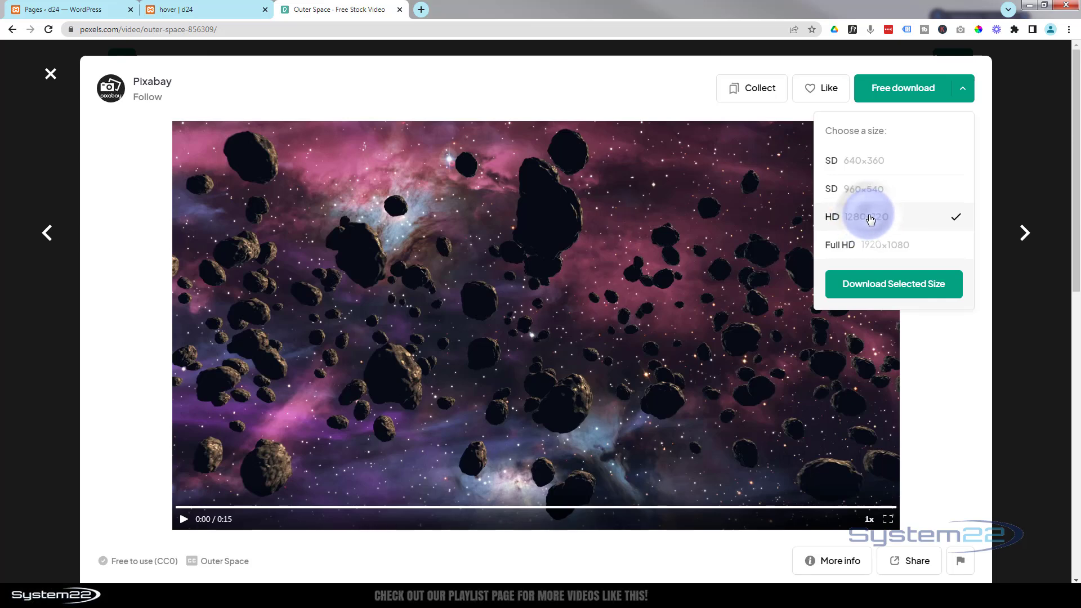
click(868, 285)
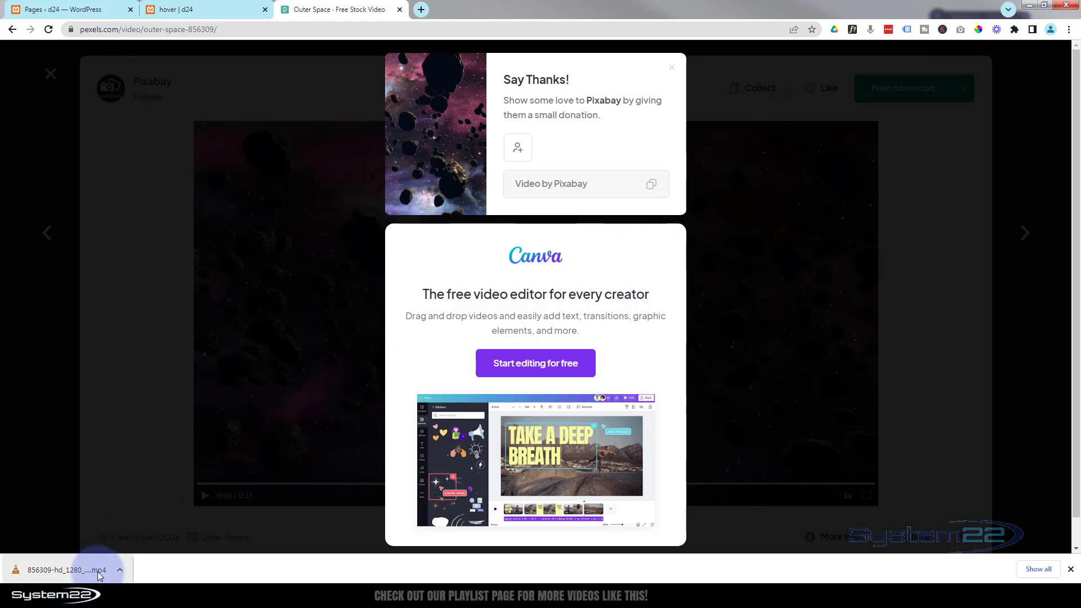
click(162, 368)
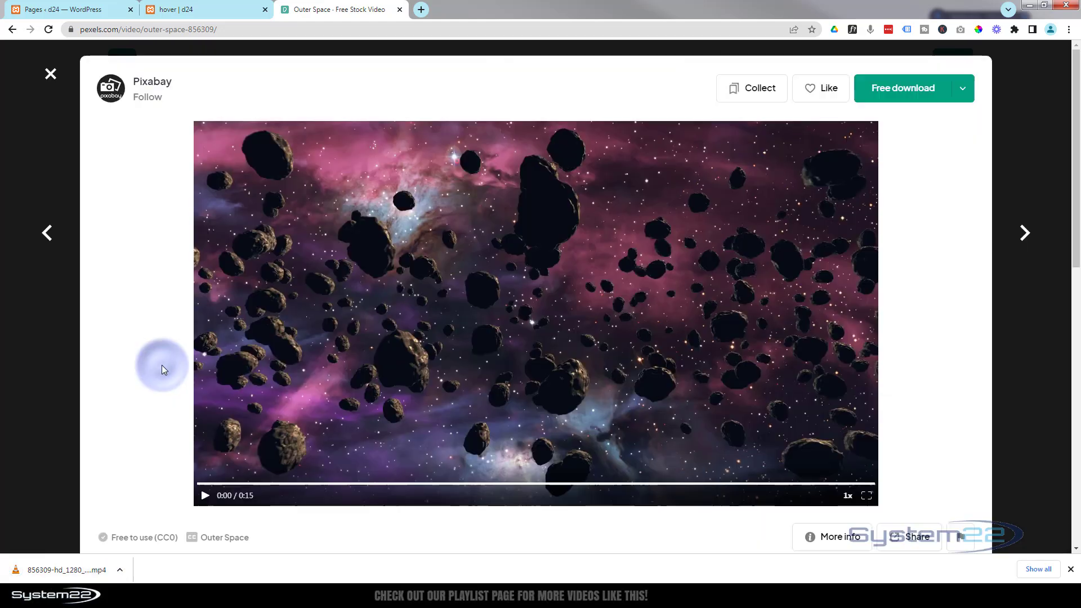
Back in WordPress, set the Fullwidth Slider's Design > Sizing Min Height to 90vh
click(197, 9)
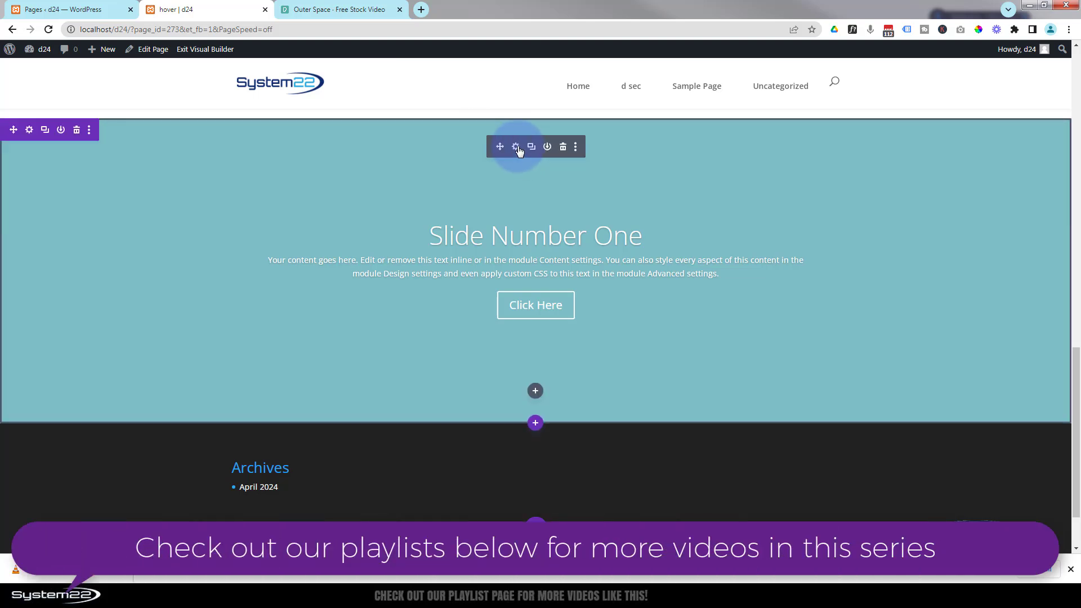
click(516, 147)
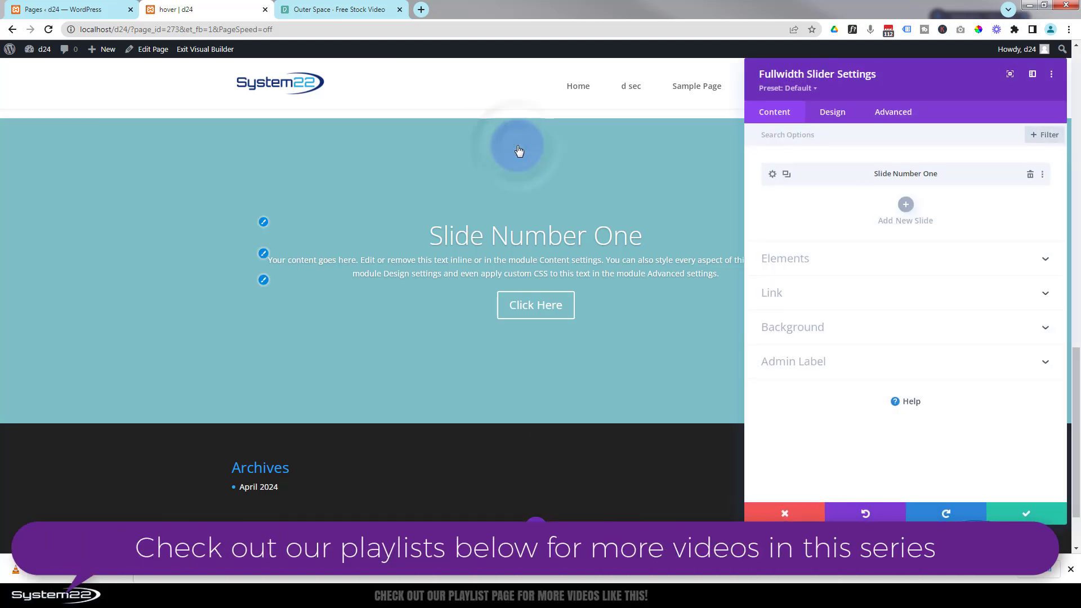
click(832, 112)
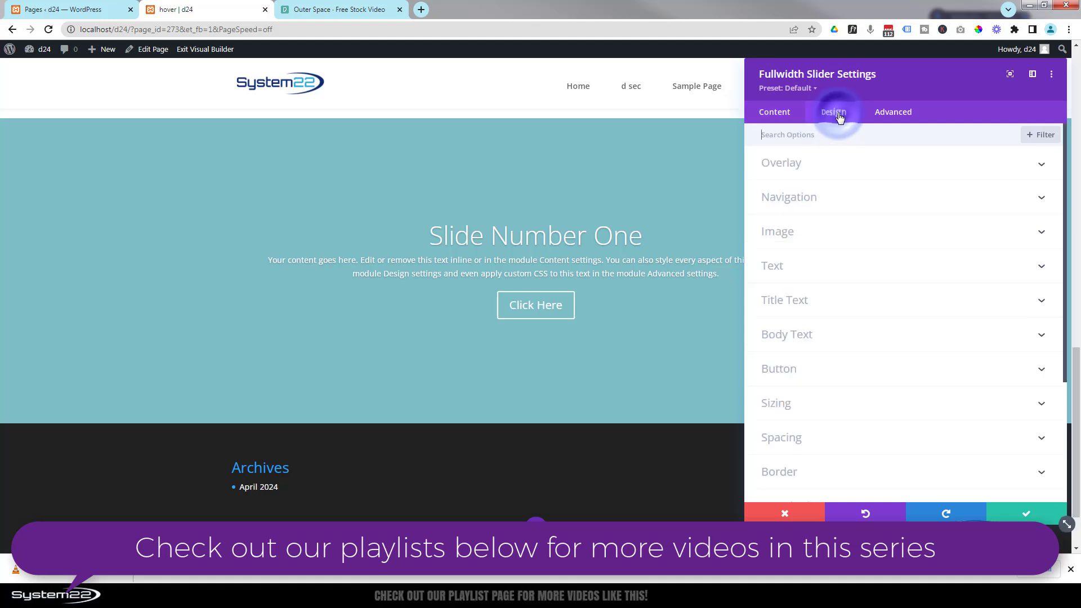
click(871, 404)
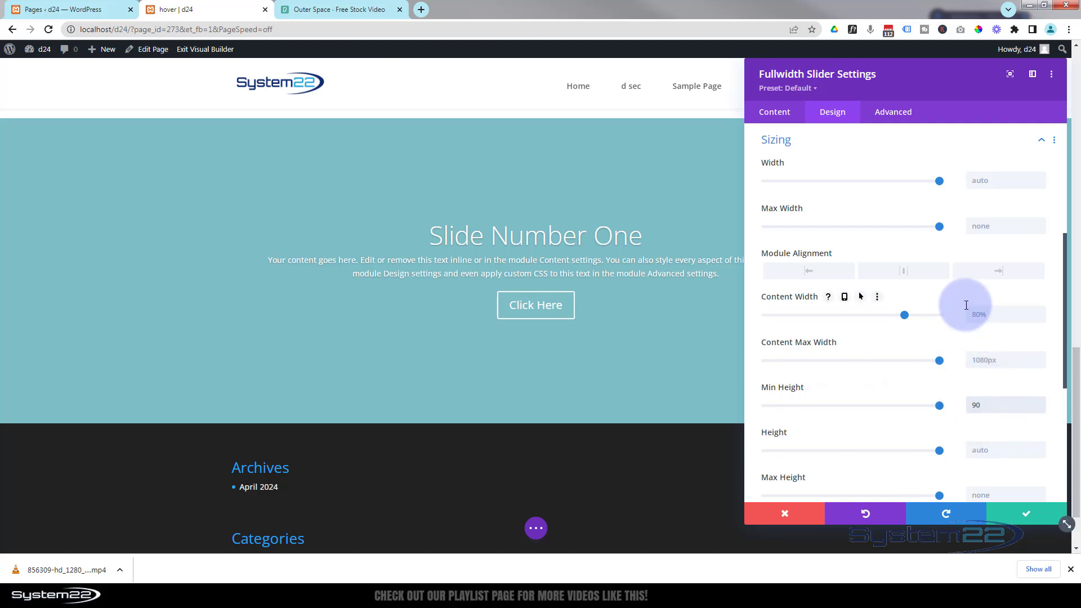
text(pxvh)
key(Left)
key(Left)
key(BackSpace)
key(BackSpace)
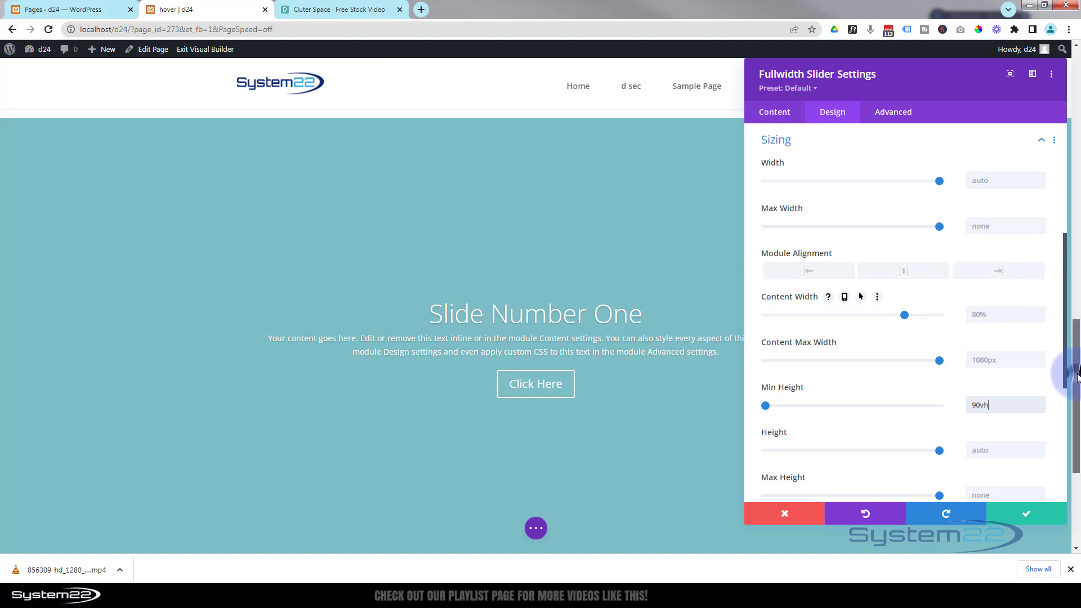
Save and close the Fullwidth Slider settings
click(1045, 520)
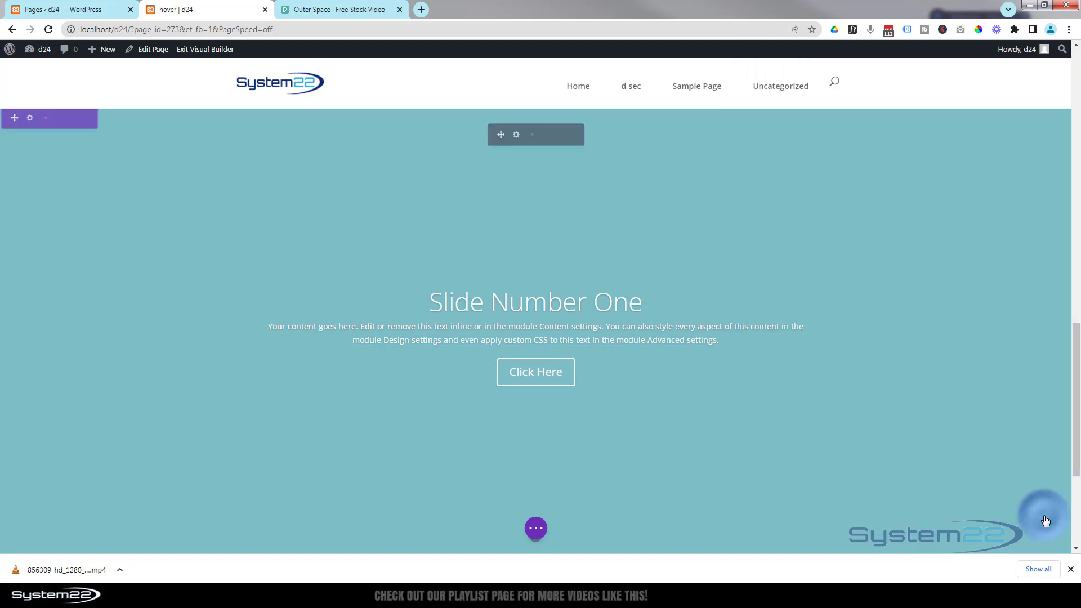
scroll(430, 285, up, 3)
scroll(430, 285, up, 5)
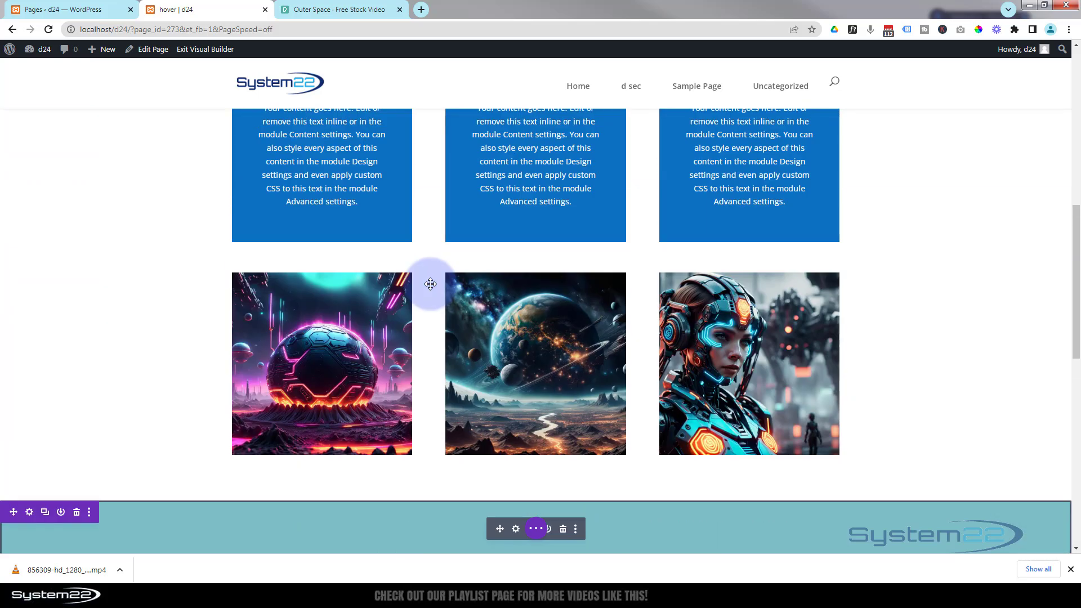
scroll(430, 284, down, 6)
scroll(430, 284, down, 1)
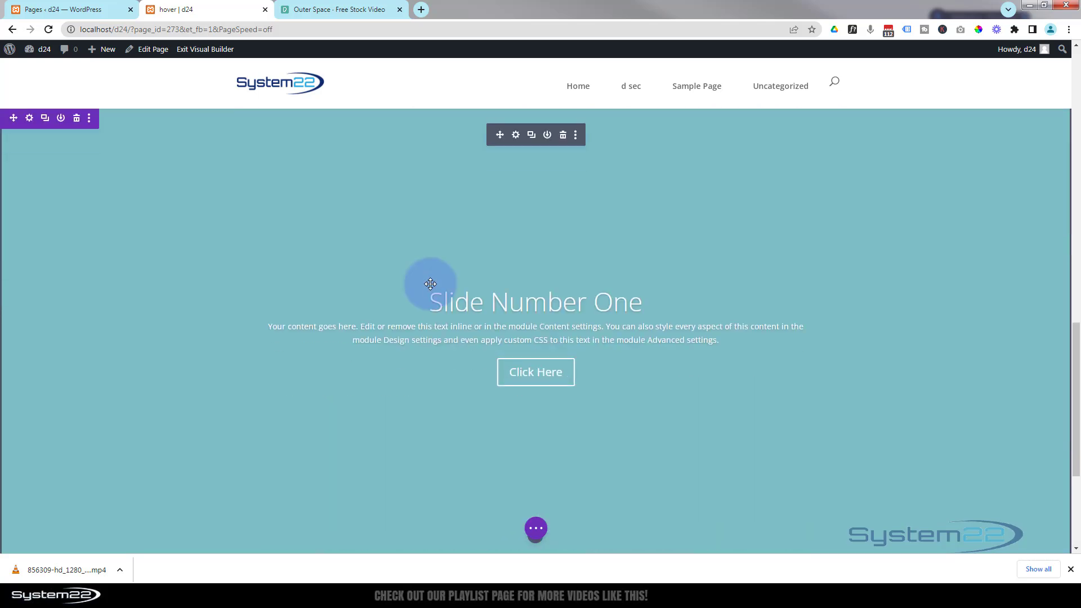
In the Layers view, drag the slider section above the title-box grid section
click(536, 528)
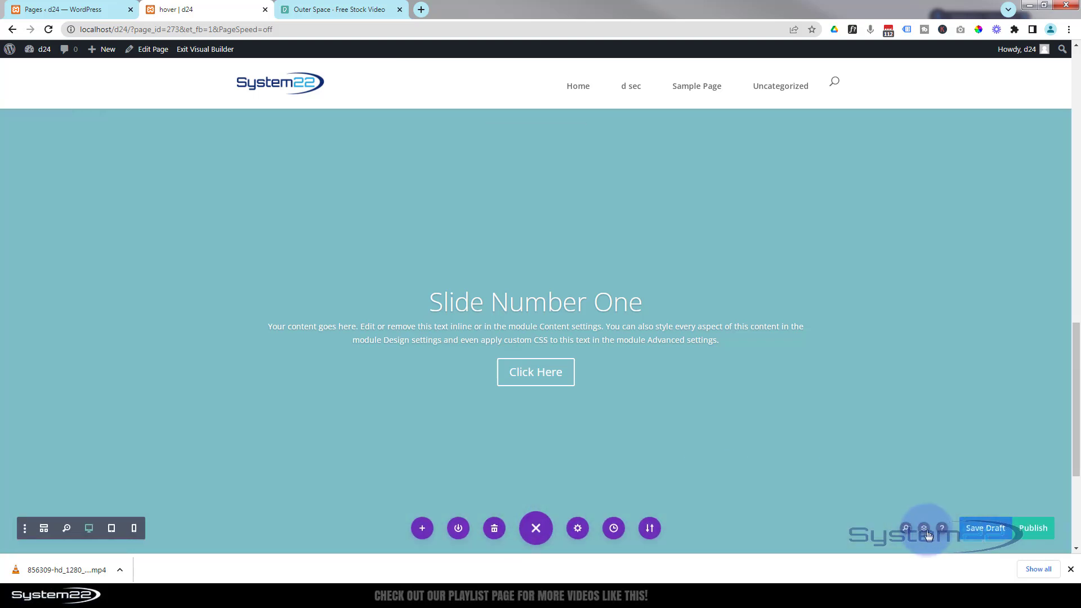
click(923, 529)
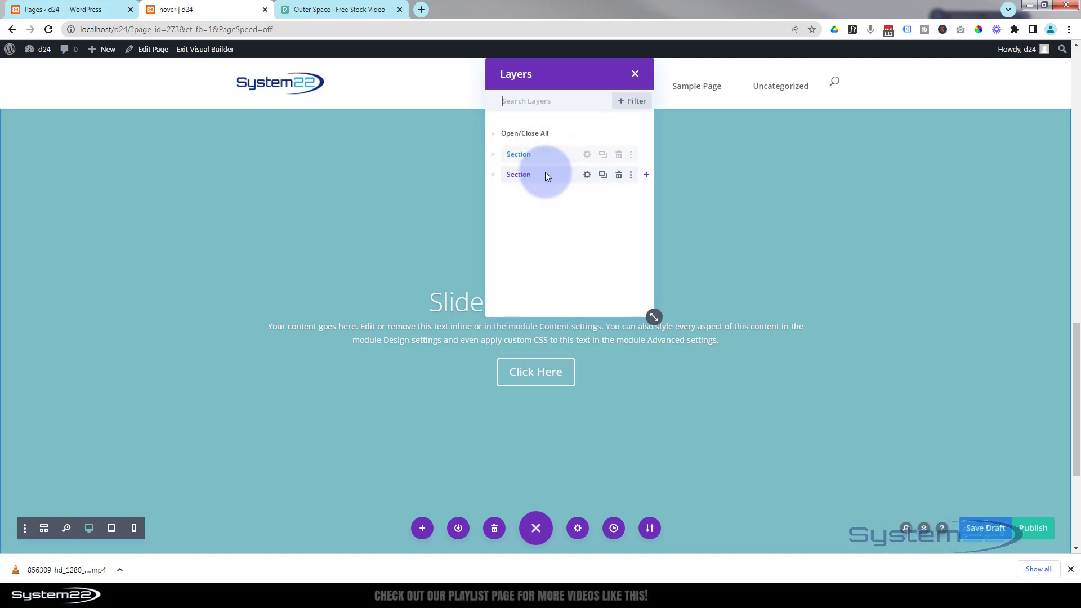
drag(545, 168, 545, 141)
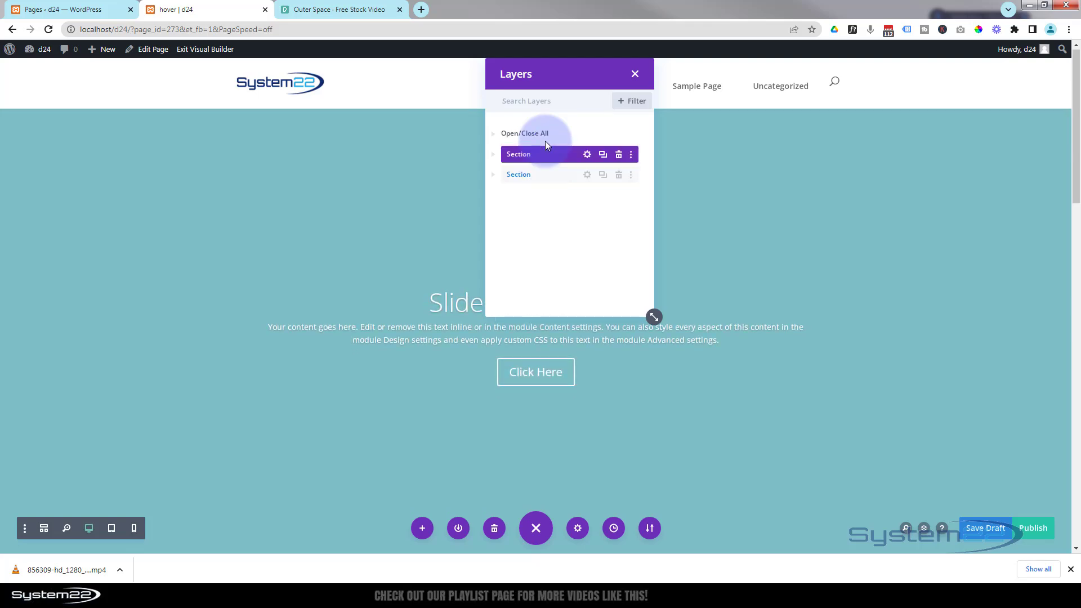
scroll(219, 309, down, 3)
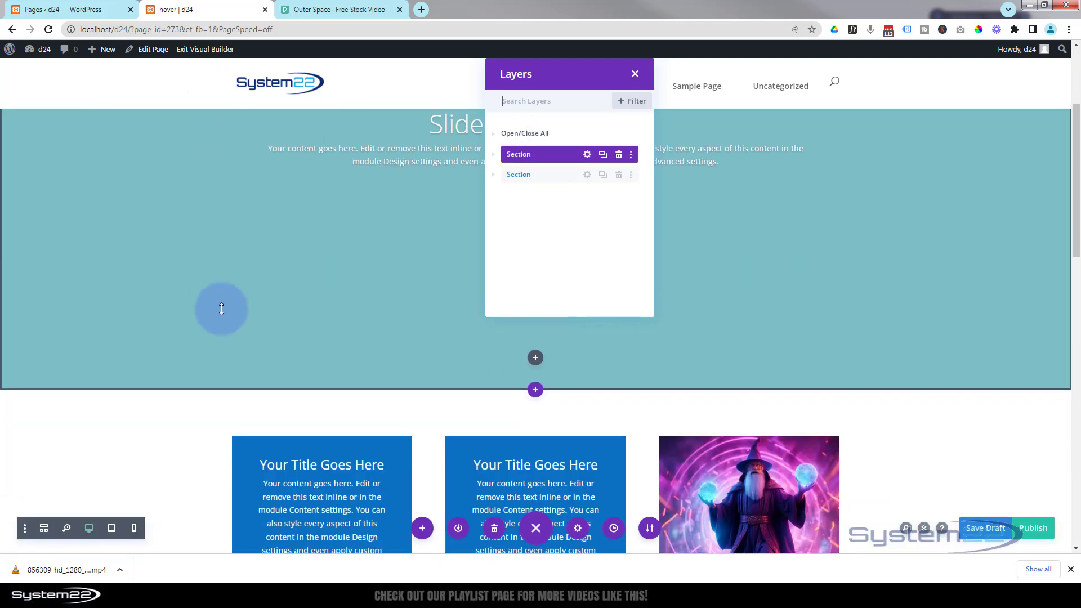
click(634, 76)
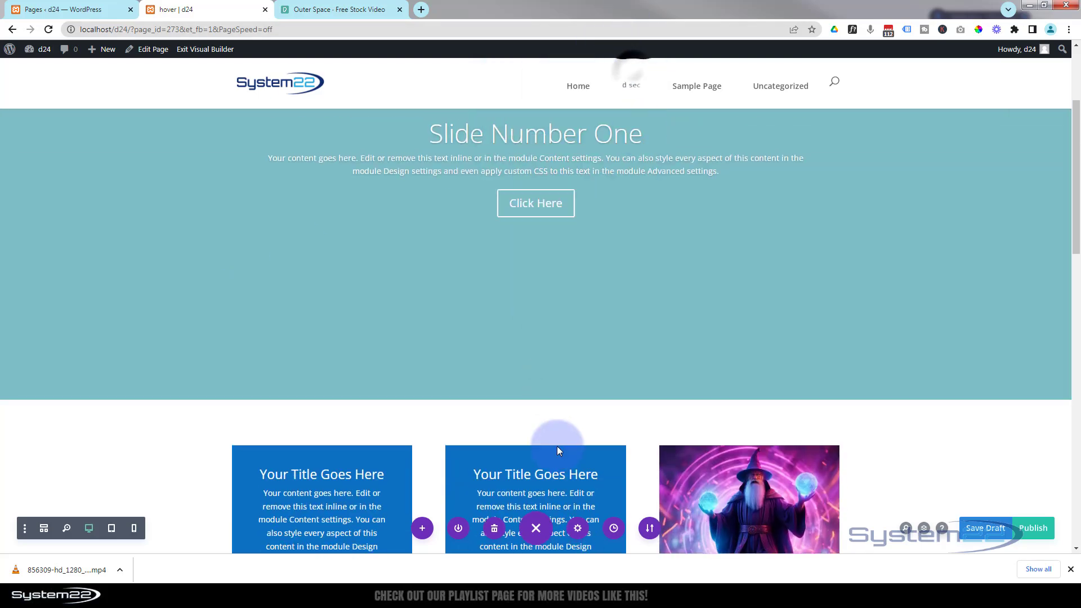
scroll(568, 425, down, 5)
scroll(566, 423, up, 2)
scroll(566, 423, up, 6)
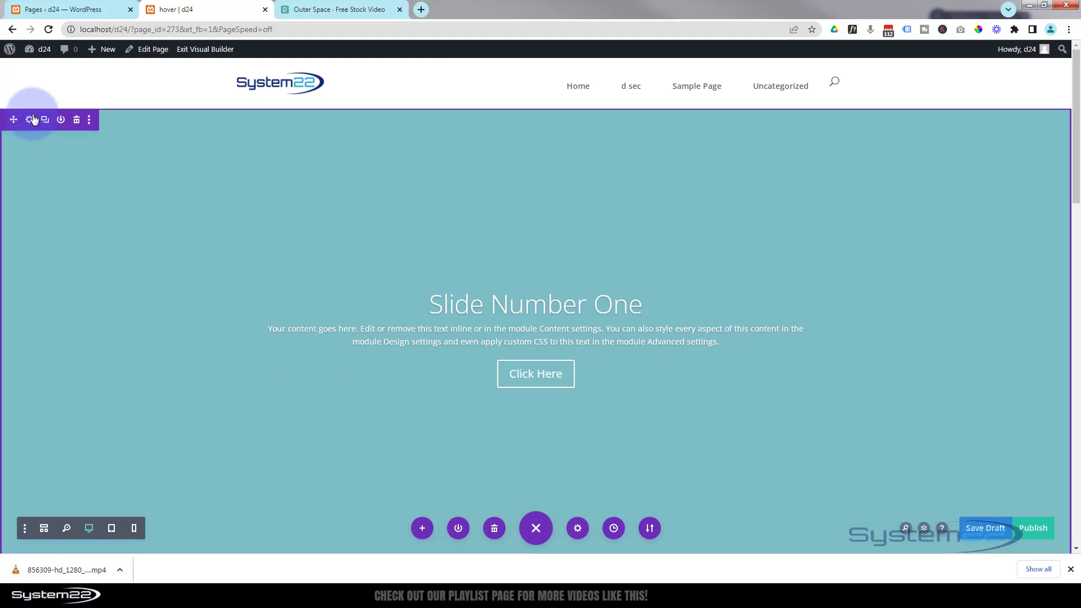
Upload 856309-hd_1280_720_30fps.mp4 and set it as the slider section's Background Video MP4
click(29, 120)
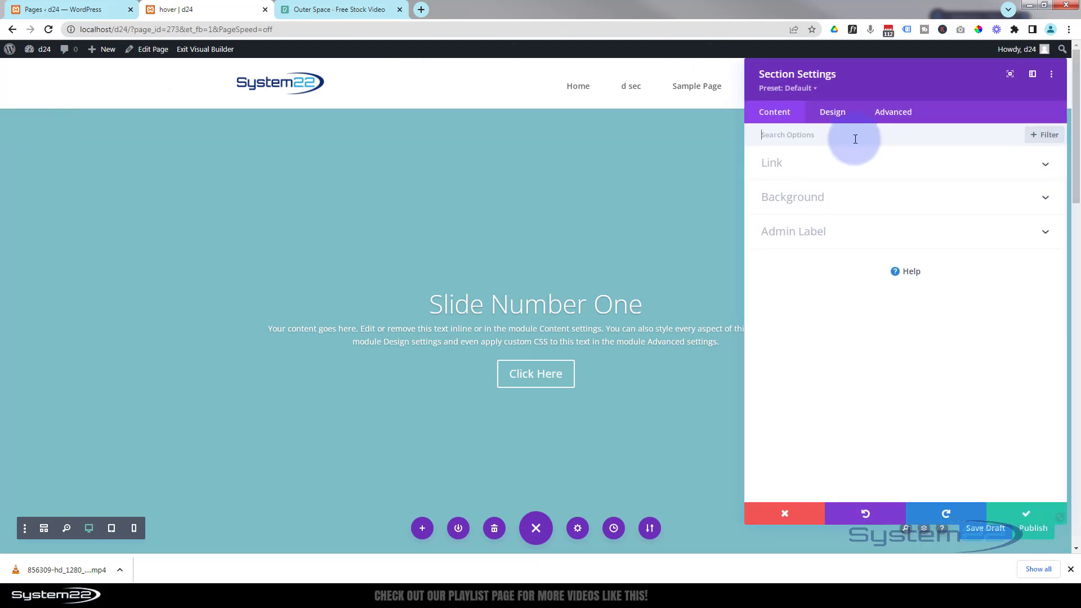
click(871, 200)
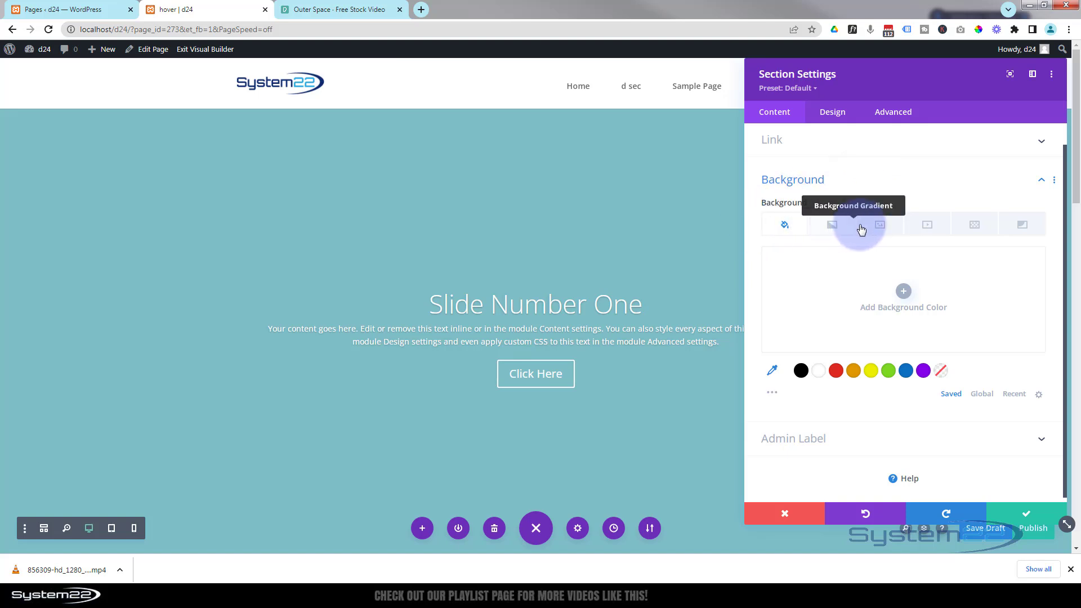
click(928, 227)
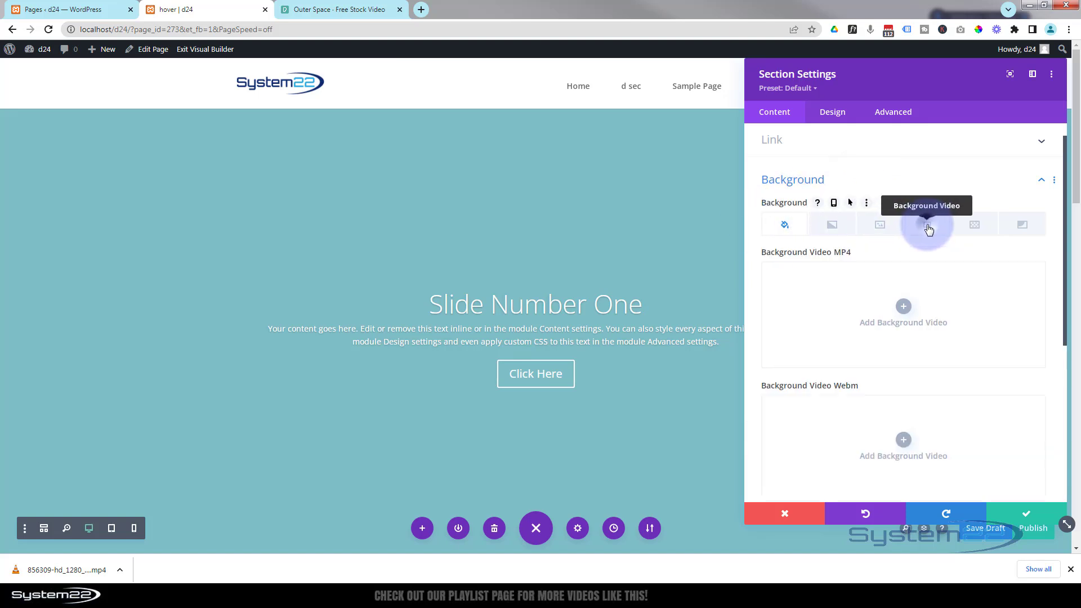
scroll(845, 287, down, 3)
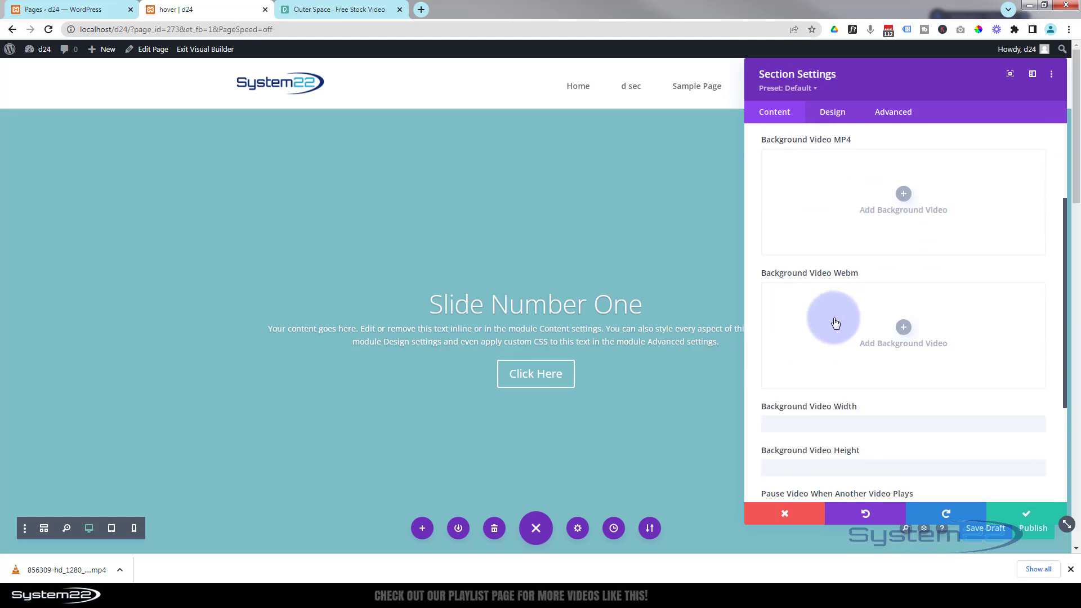
scroll(867, 315, up, 3)
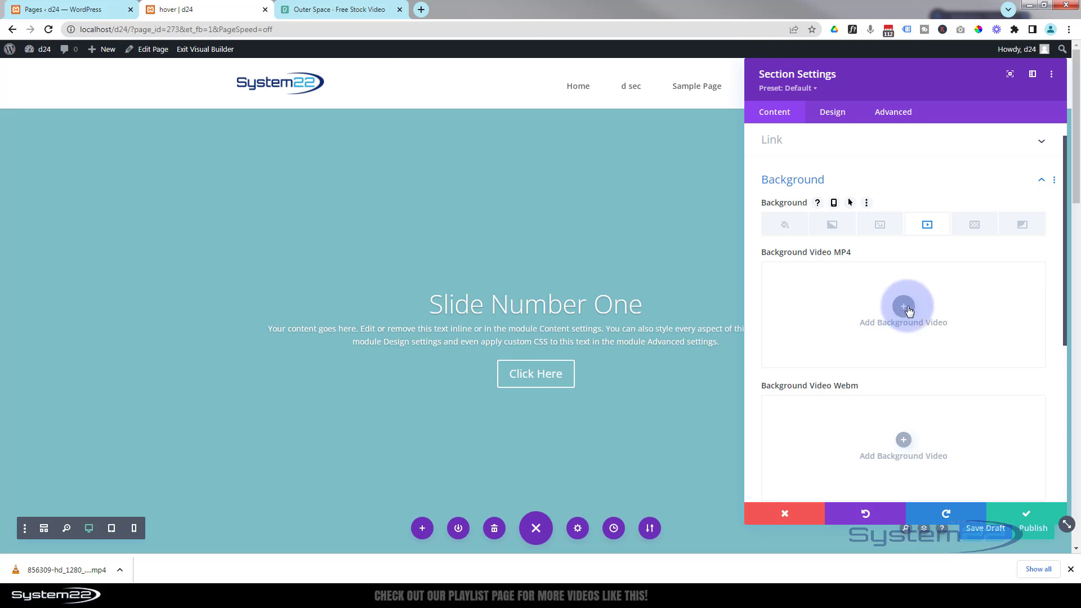
click(903, 307)
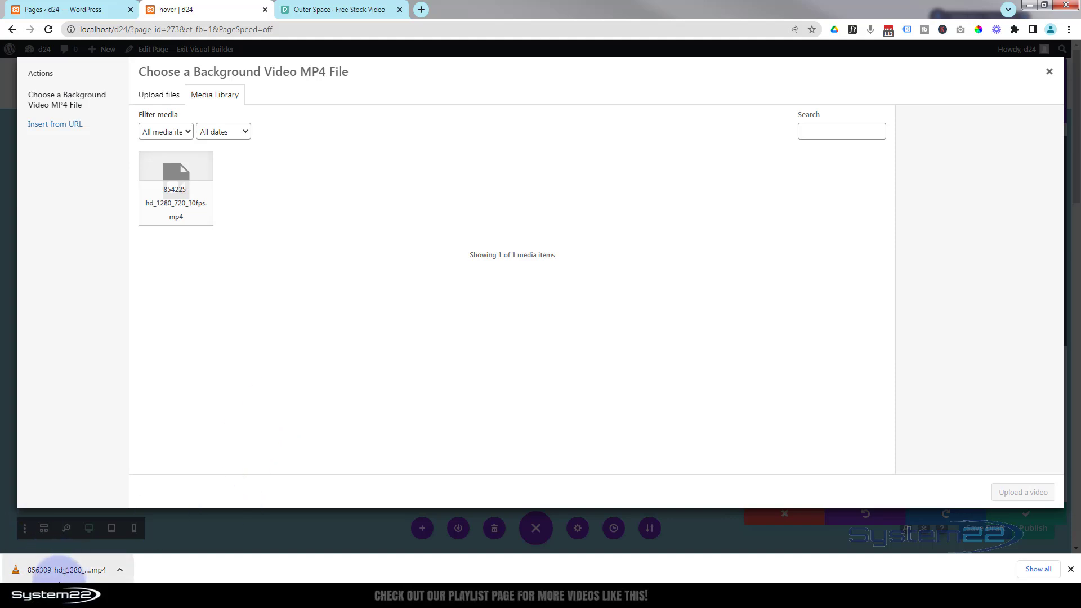
drag(67, 569, 319, 157)
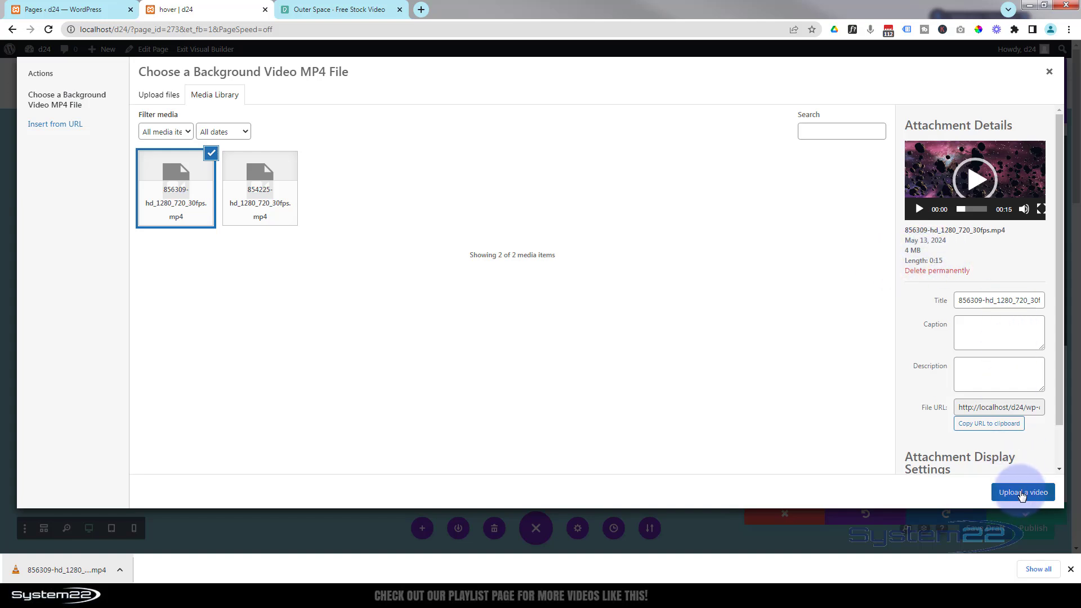
click(1021, 493)
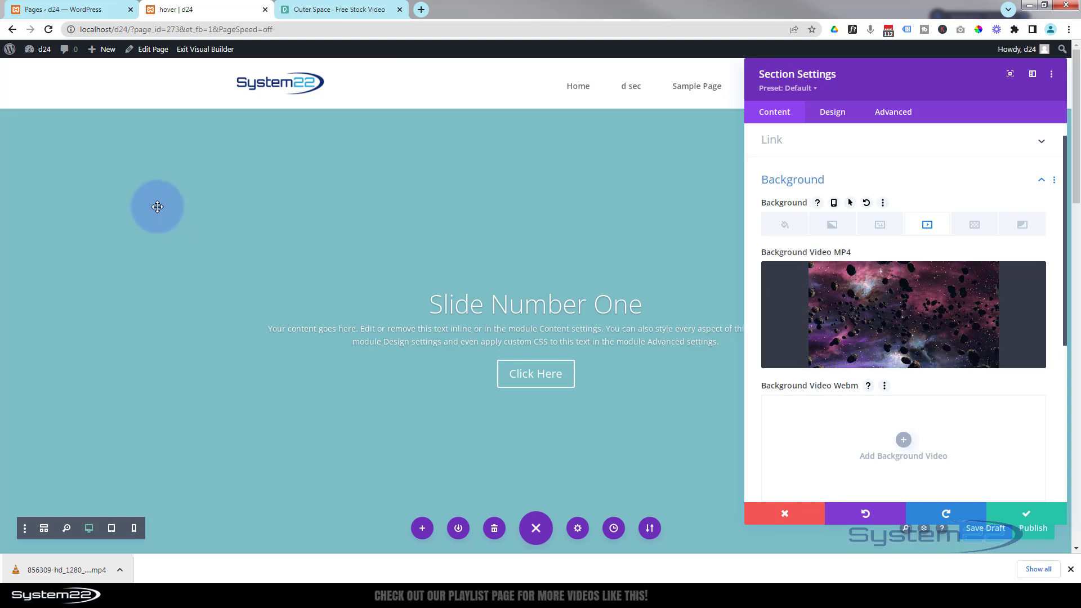
Save the section settings and delete Slide Number One's teal background colour
click(1039, 518)
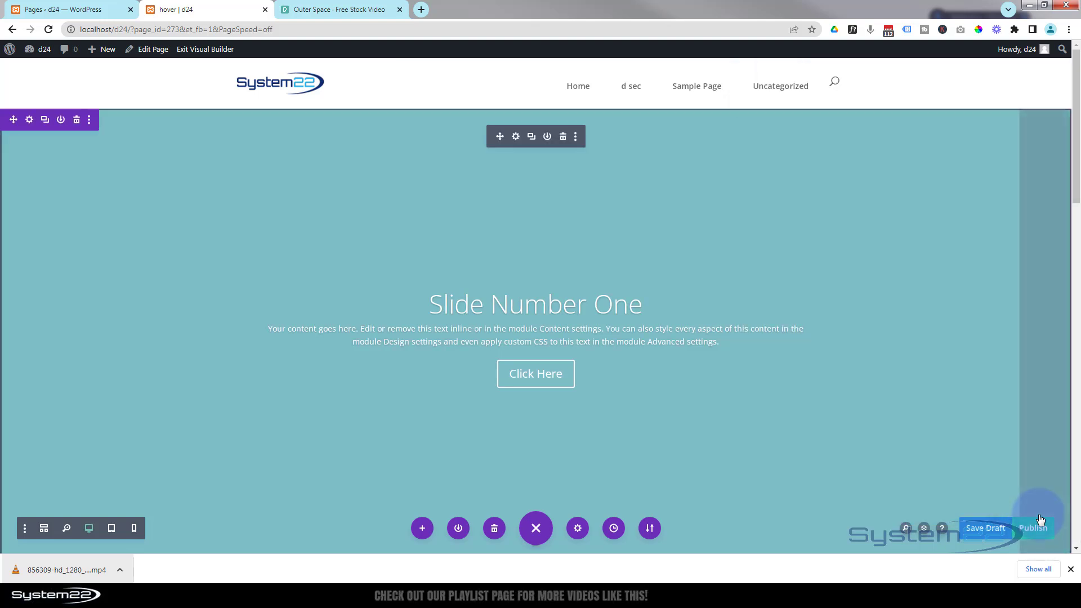
click(516, 137)
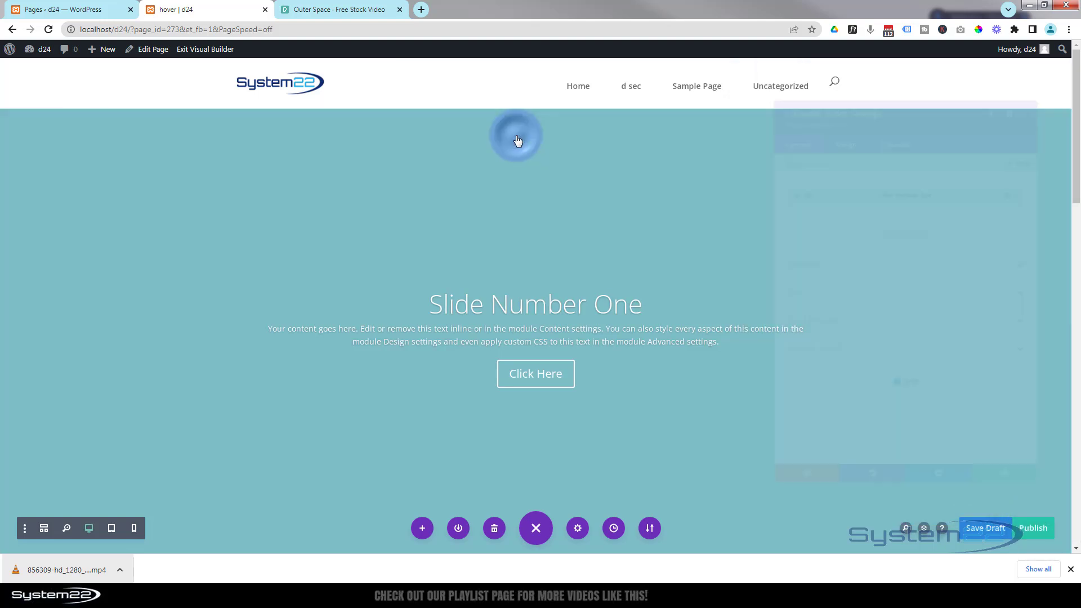
click(772, 176)
scroll(796, 234, down, 3)
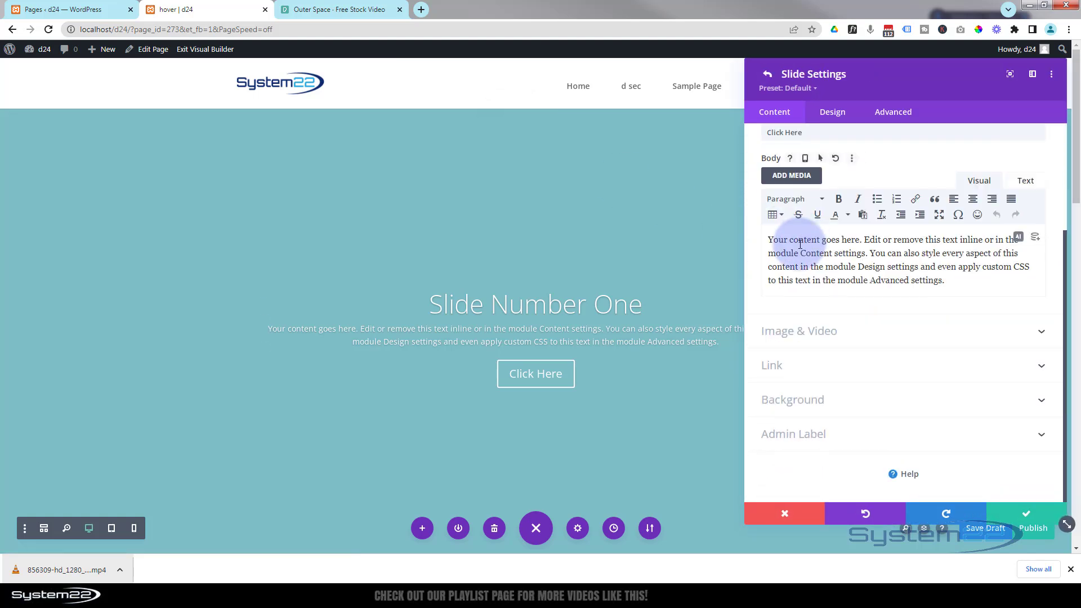
click(862, 405)
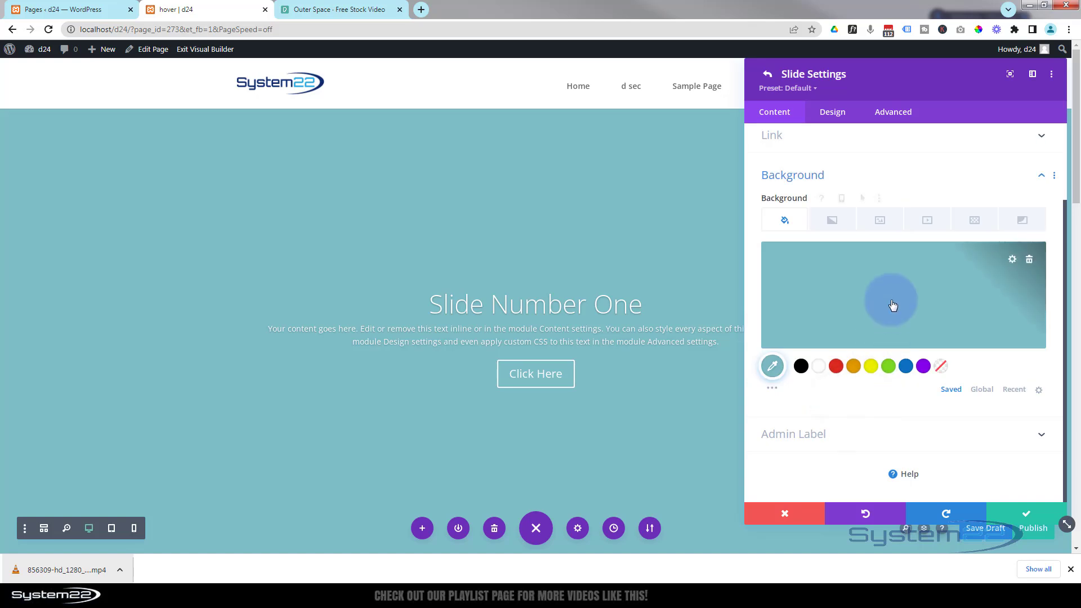
click(1032, 259)
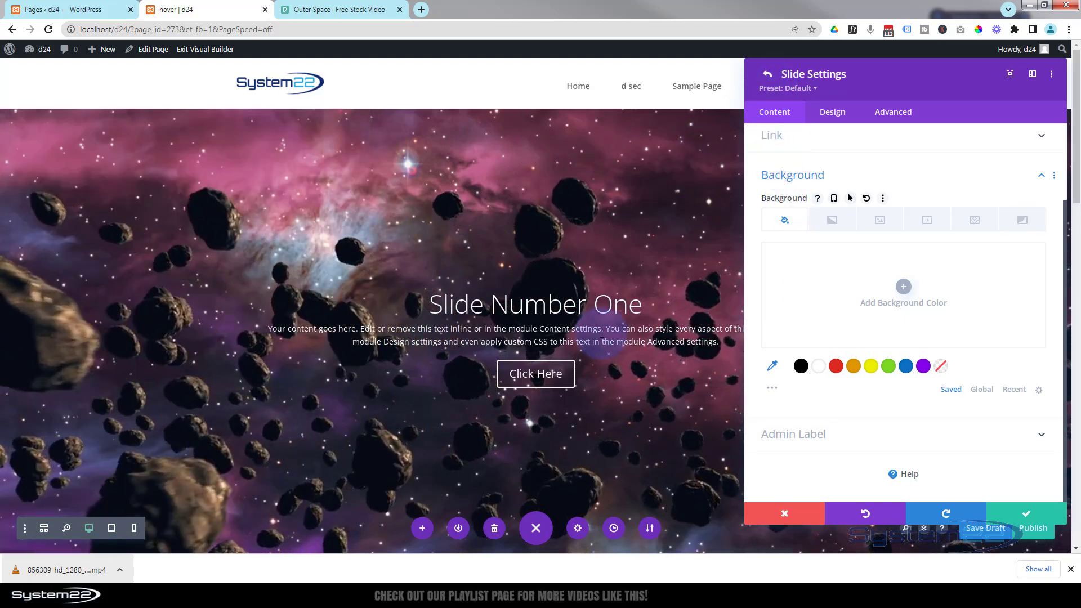
Set Slide Number One's background to black at about 0.28 opacity, rgba(0,0,0,0.28)
click(801, 366)
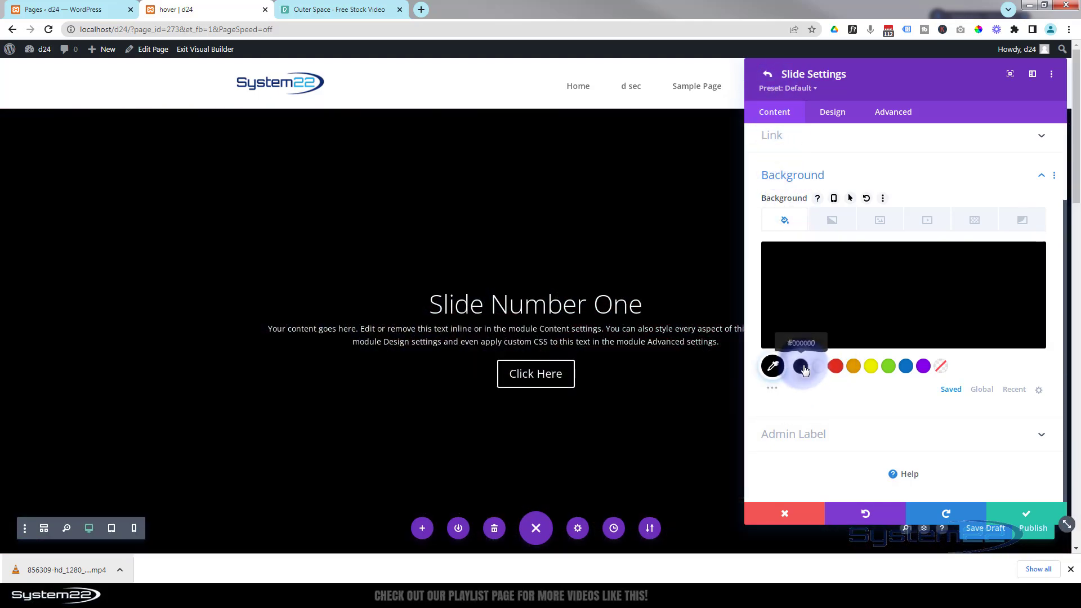
click(943, 306)
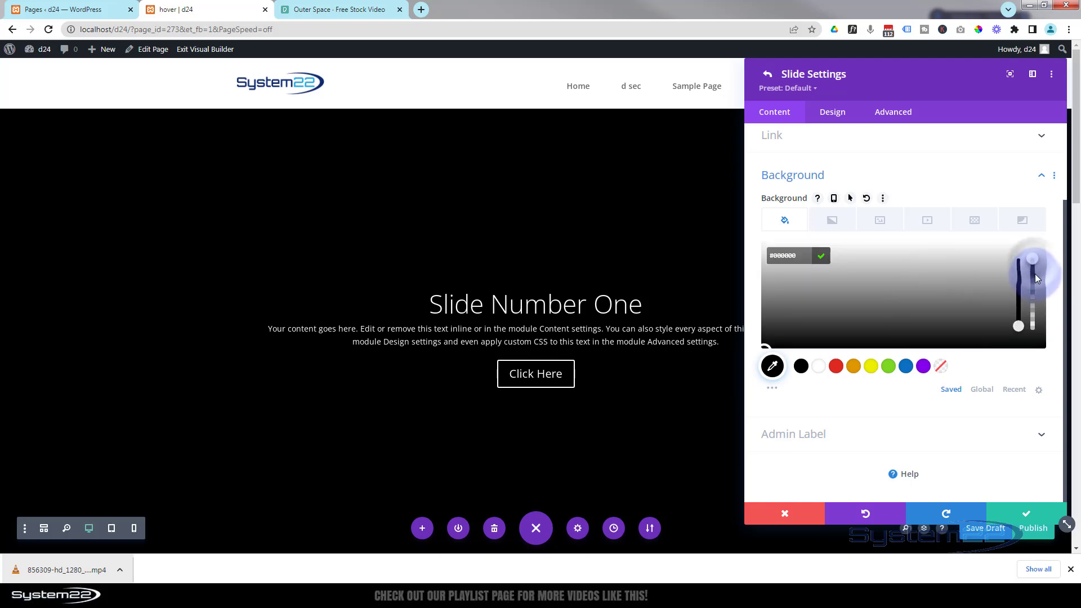
drag(1036, 279, 1035, 319)
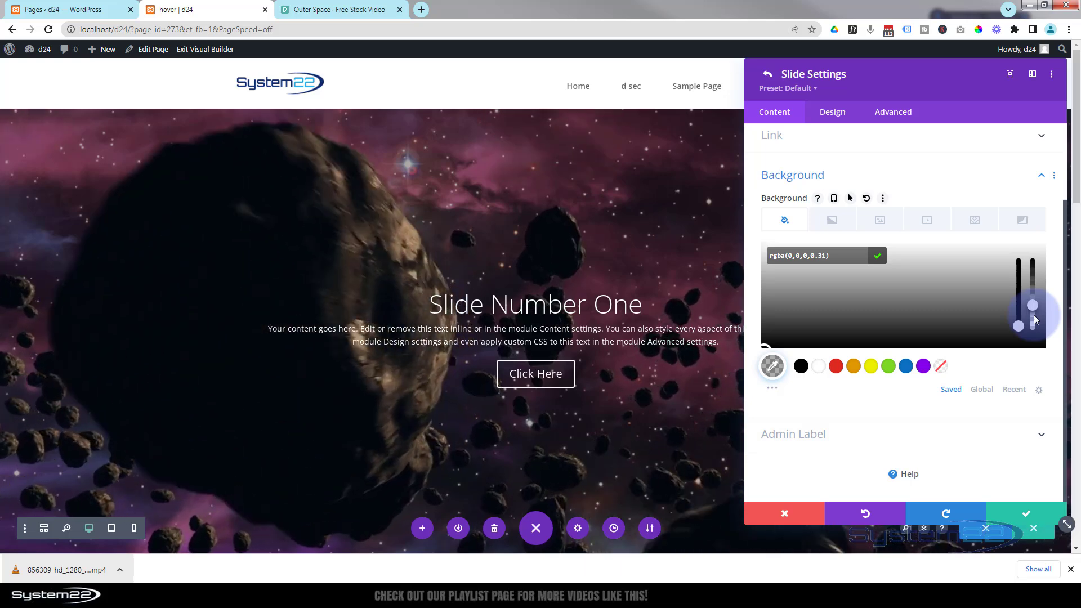
mouse_move(1034, 319)
mouse_down()
mouse_move(1033, 286)
mouse_move(1040, 321)
mouse_up()
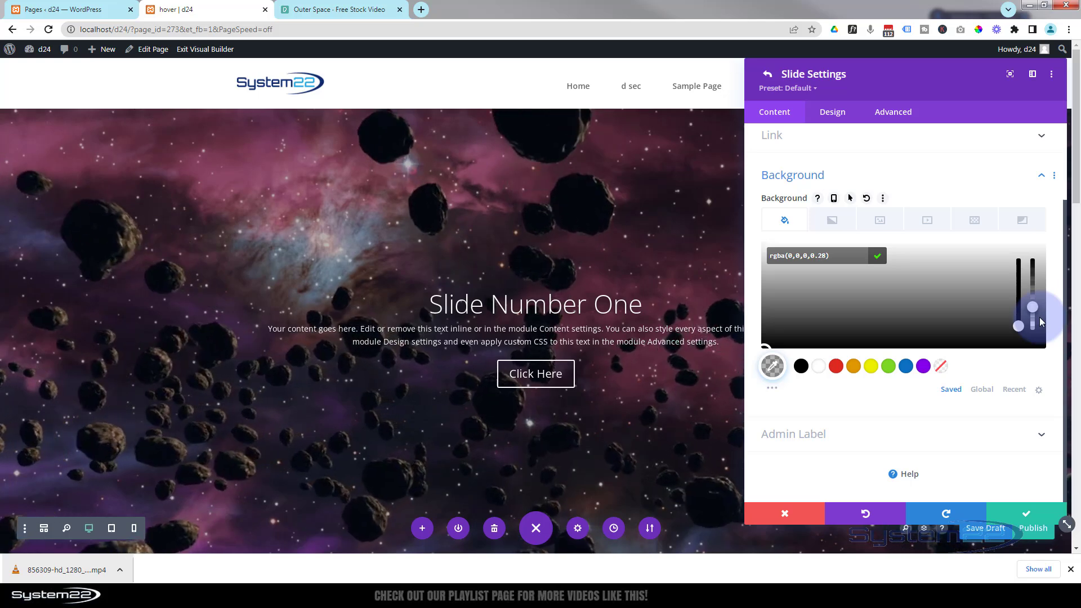
click(519, 310)
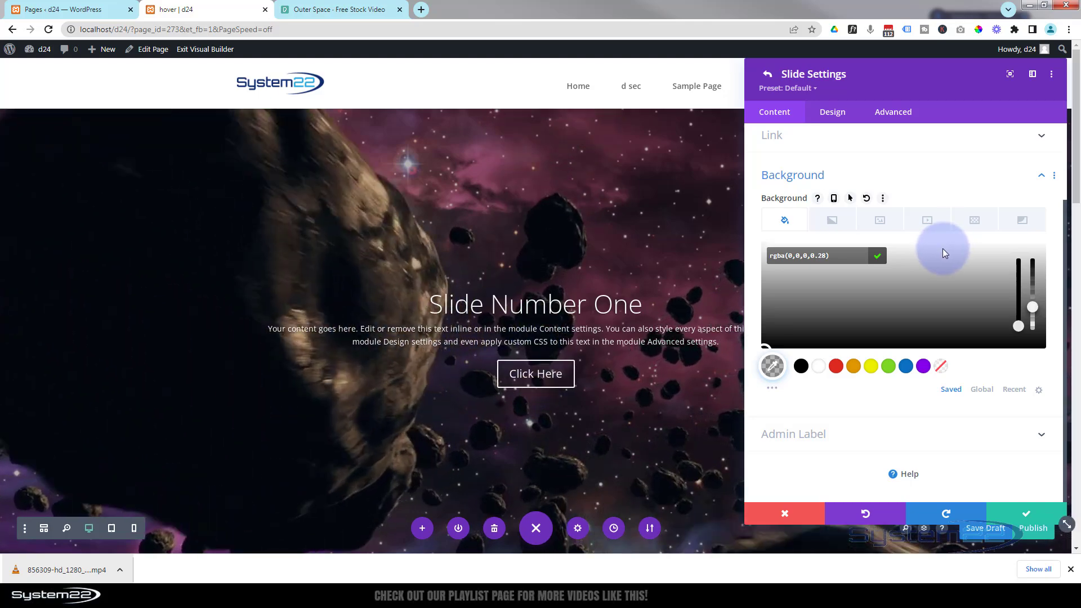
click(840, 116)
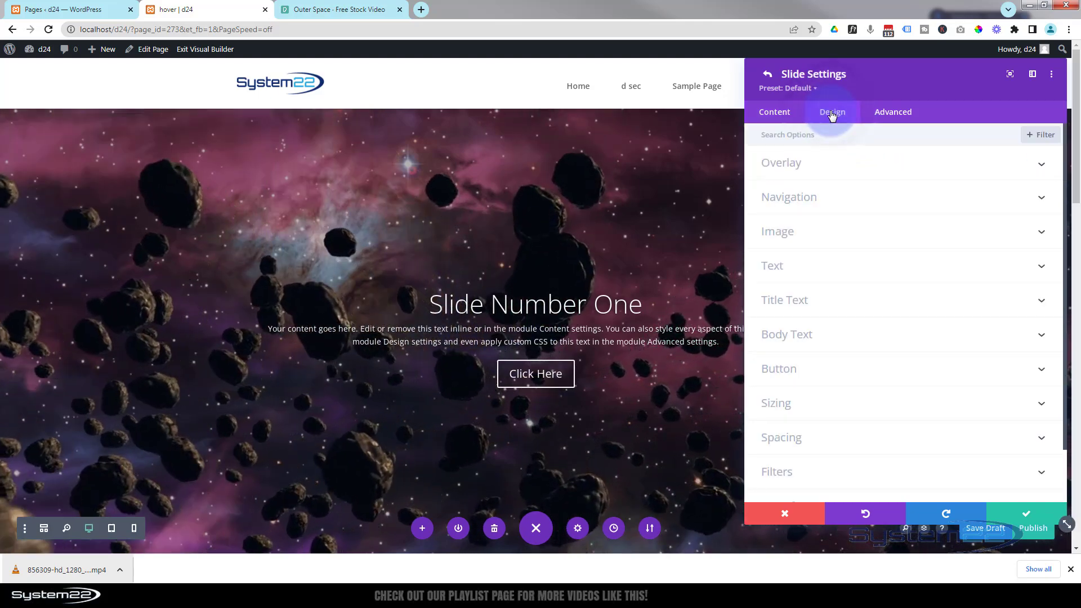
click(845, 301)
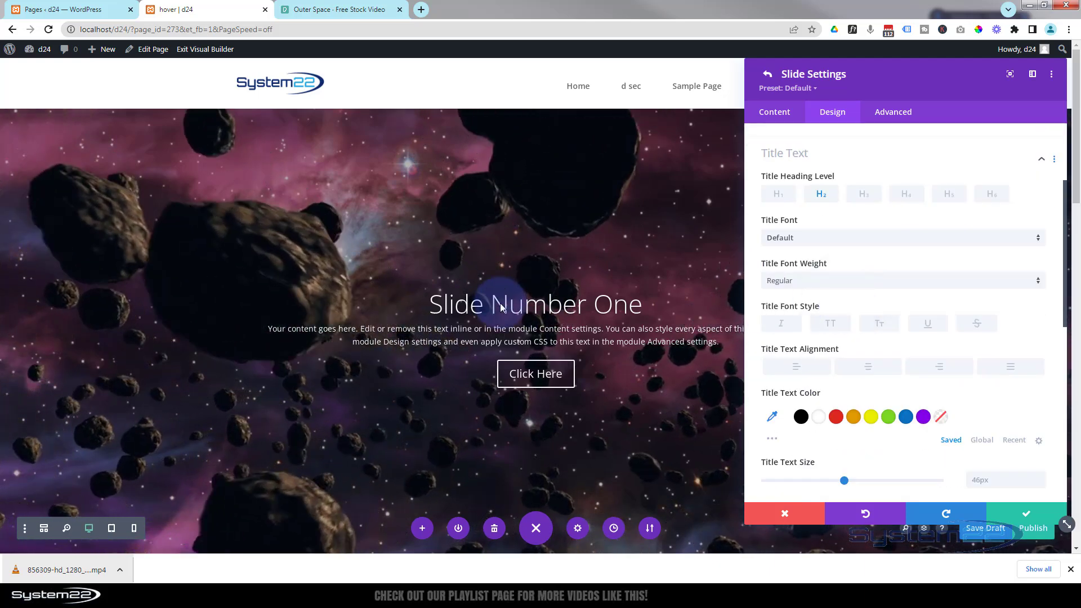
scroll(844, 294, down, 1)
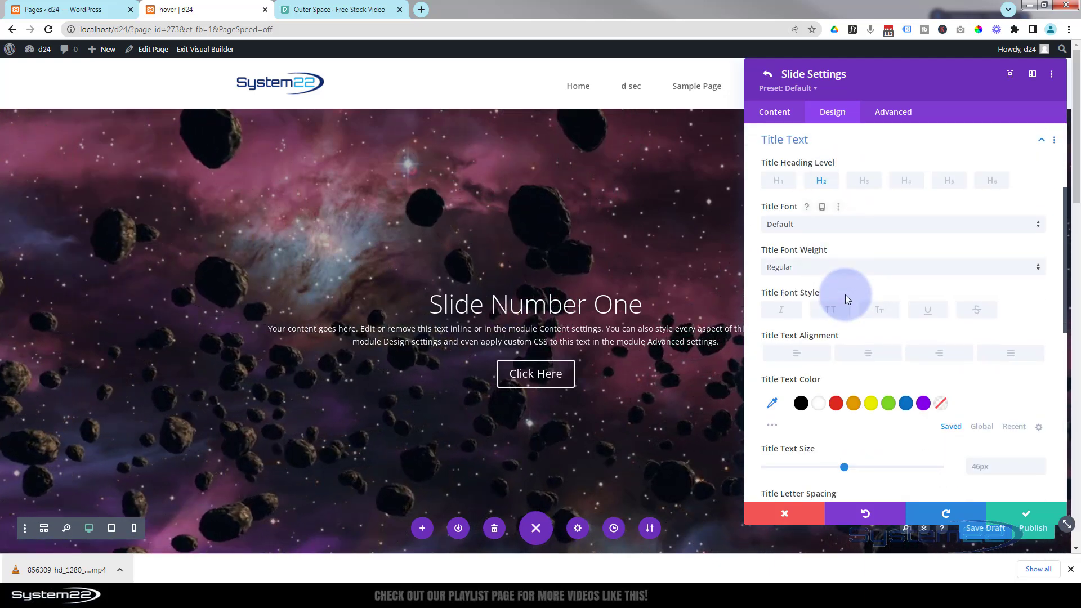
click(823, 269)
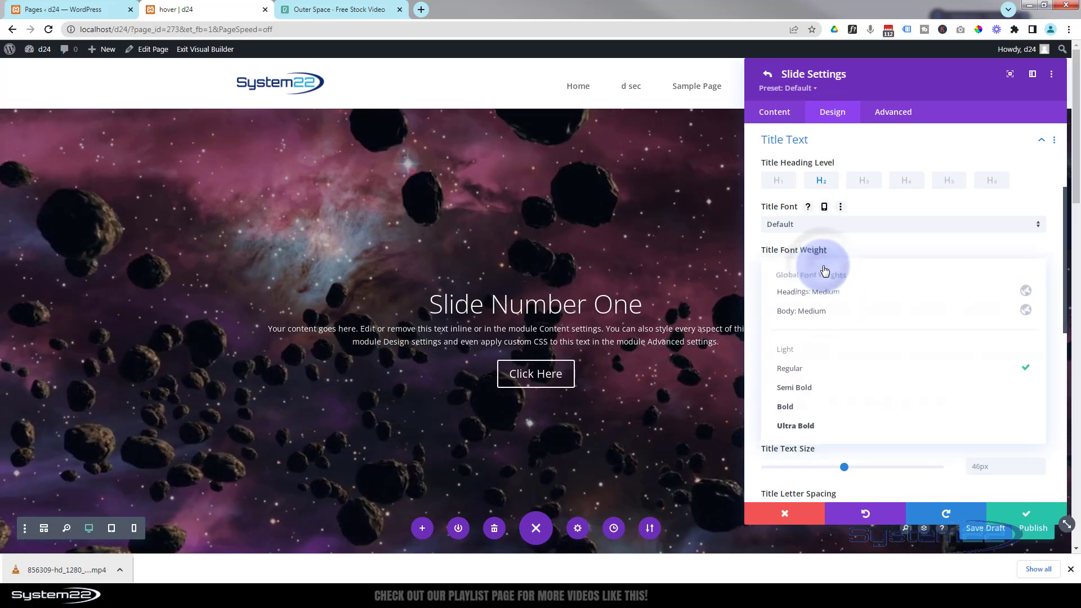
click(810, 388)
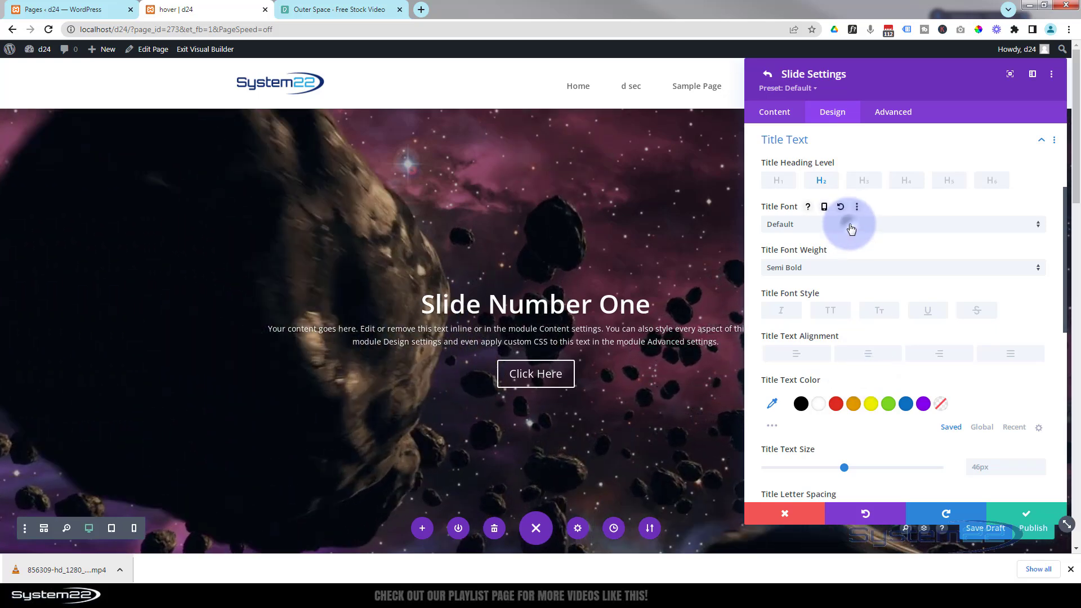
click(851, 225)
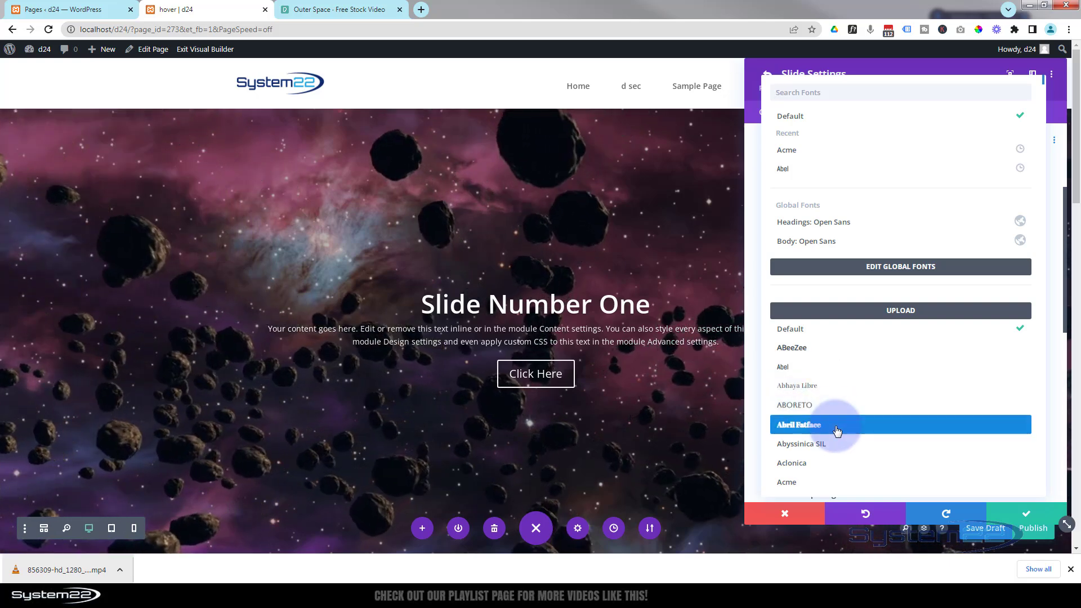
click(751, 160)
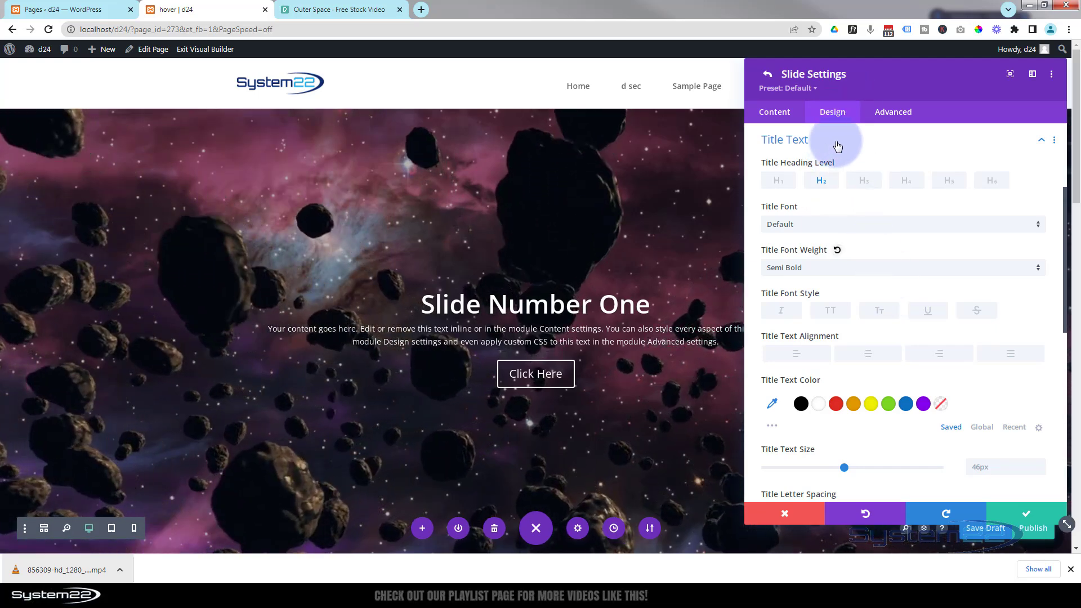
Turn on custom button styles for the slide's Click Here button
click(837, 145)
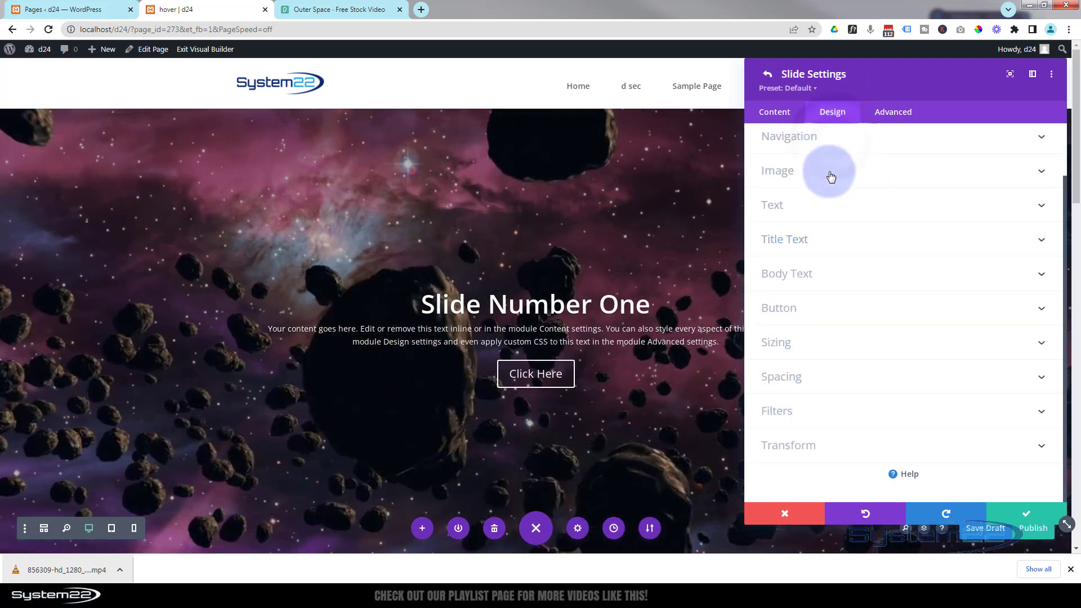
click(839, 309)
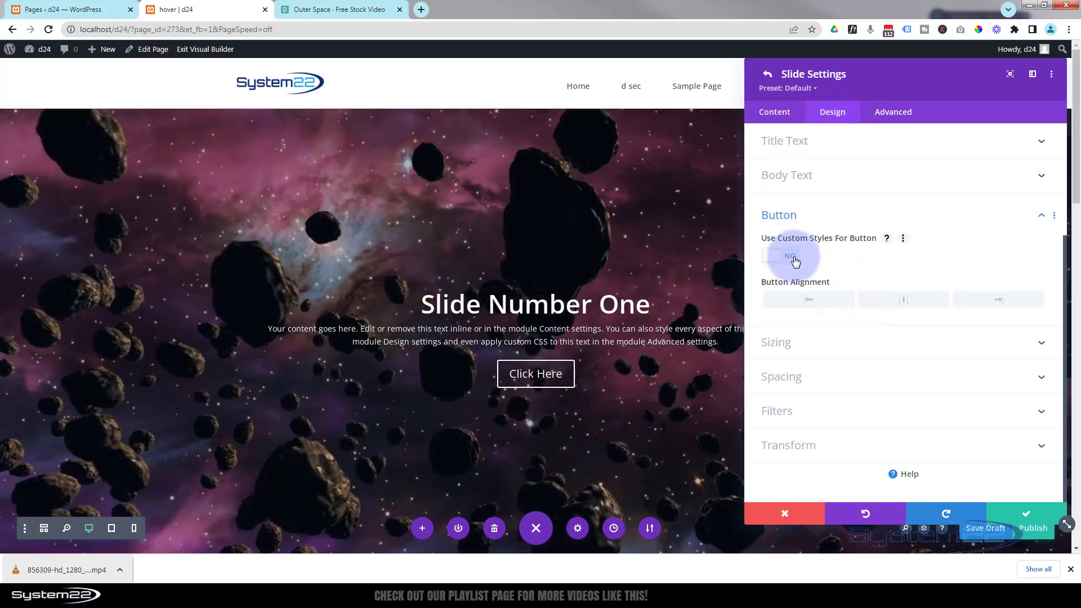
click(795, 259)
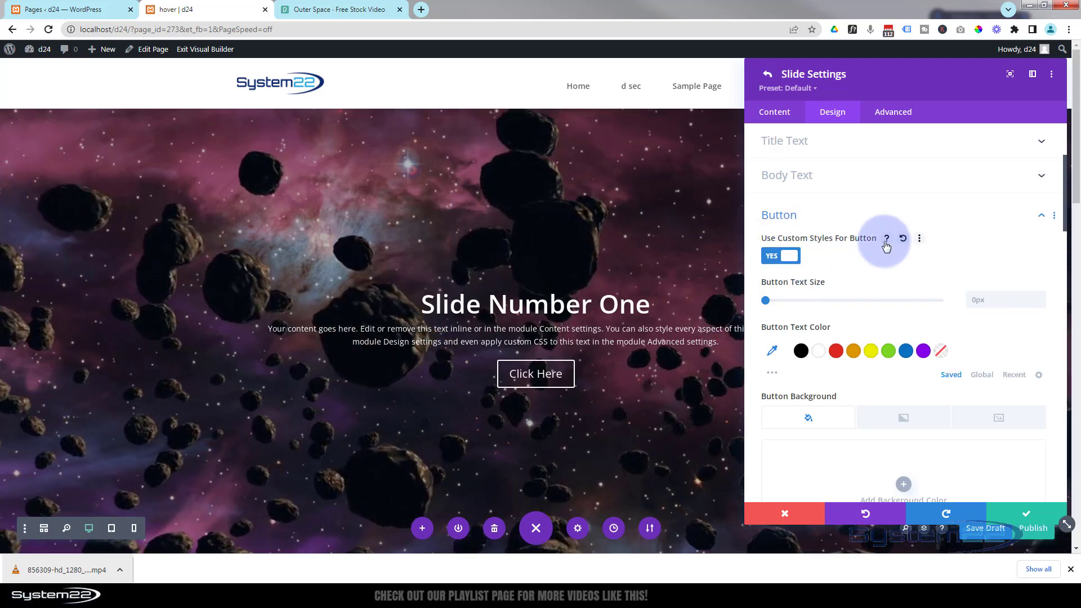
scroll(884, 241, down, 2)
scroll(883, 241, down, 2)
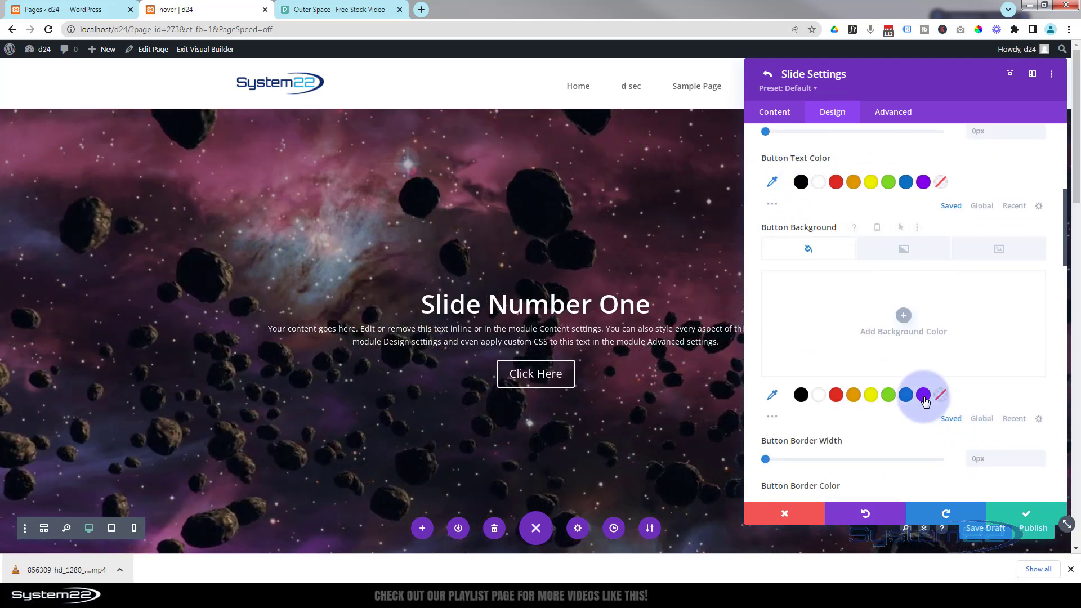
Set the button background to purple at 0.61 opacity, rgba(131,0,233,0.61)
click(923, 395)
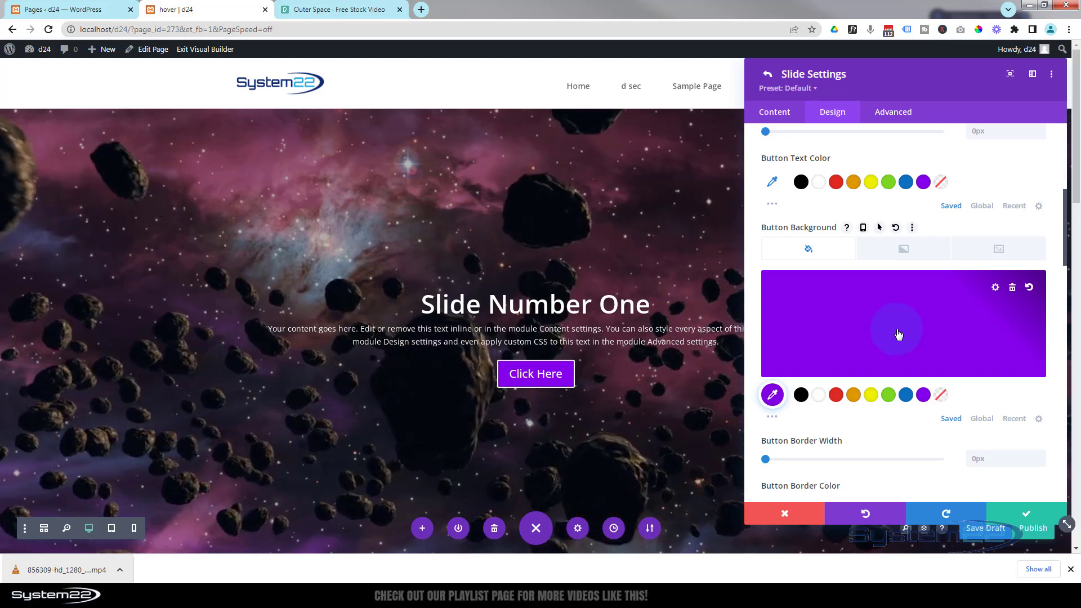
click(902, 335)
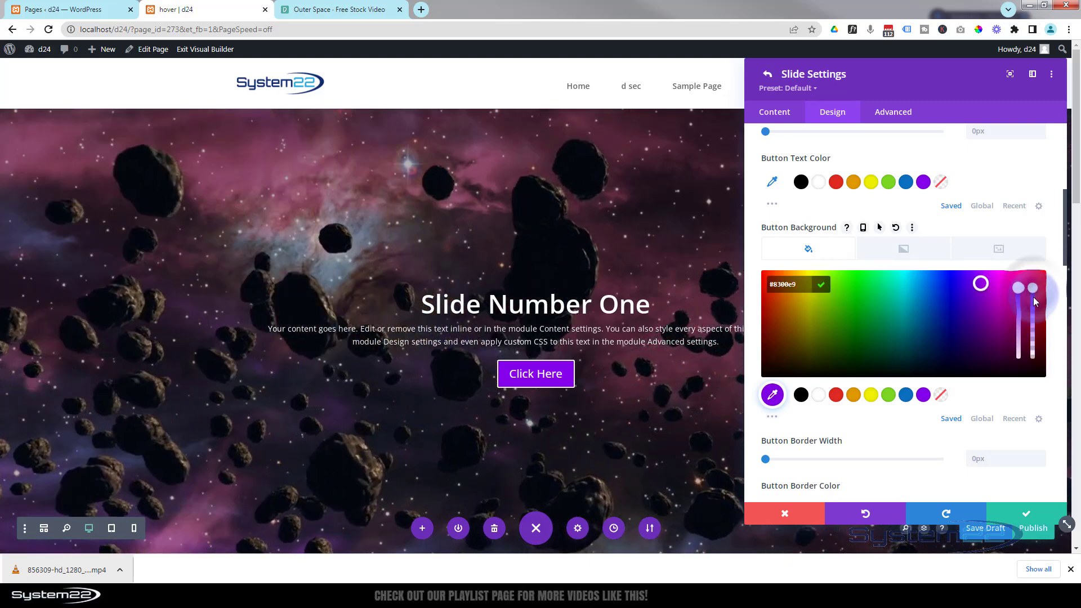
drag(1032, 296, 1035, 320)
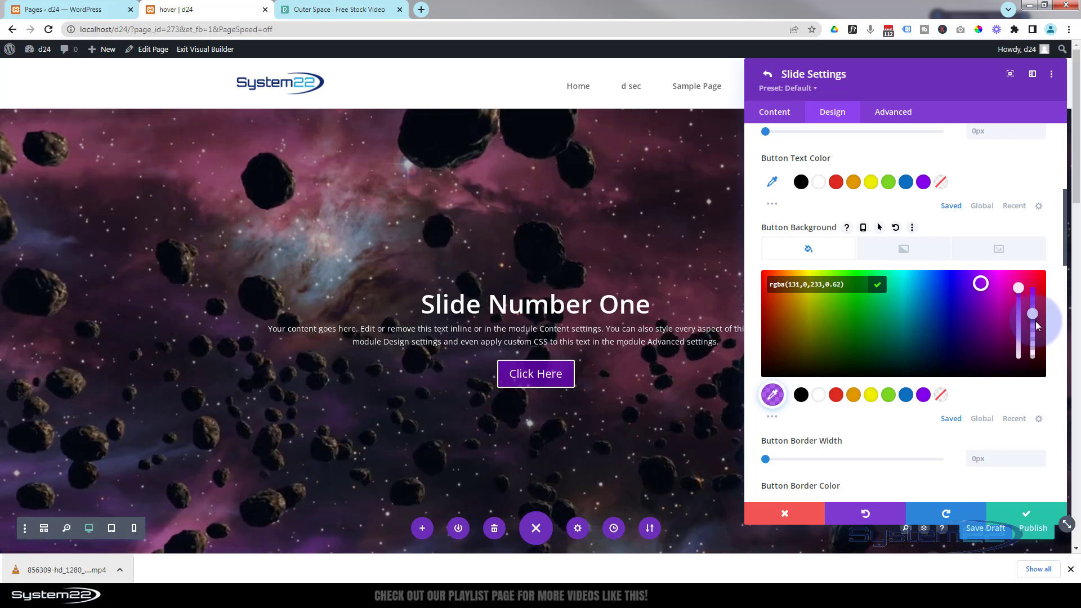
drag(1035, 321, 910, 308)
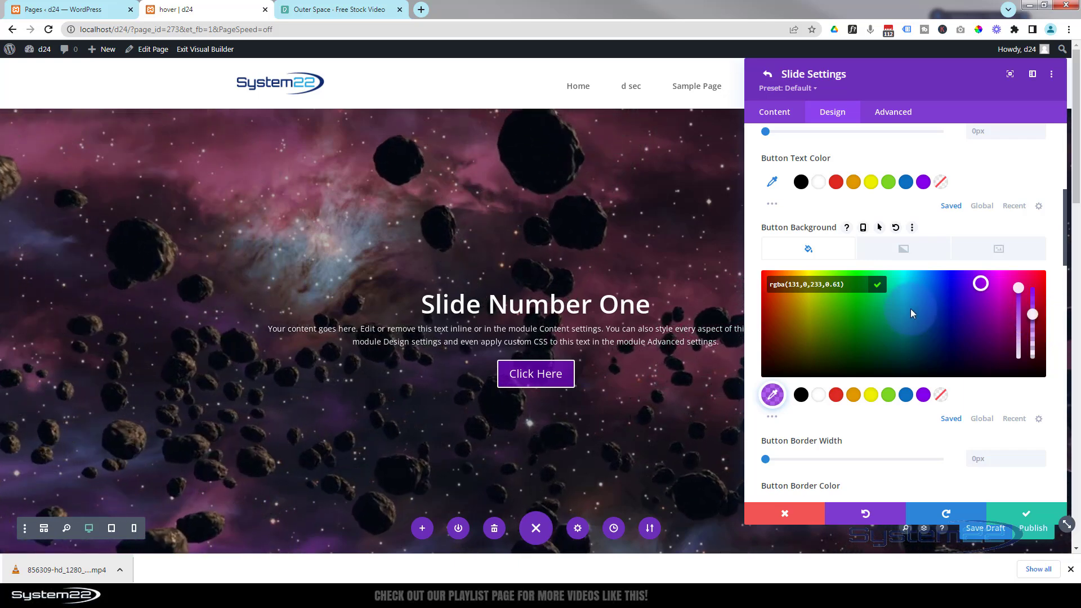
scroll(910, 308, down, 2)
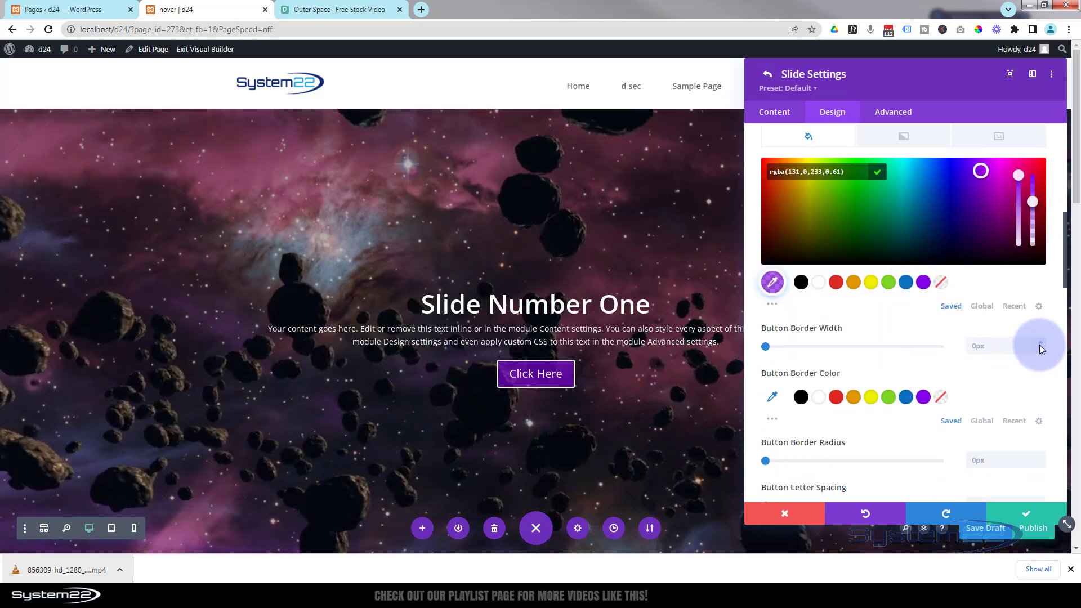
click(1040, 346)
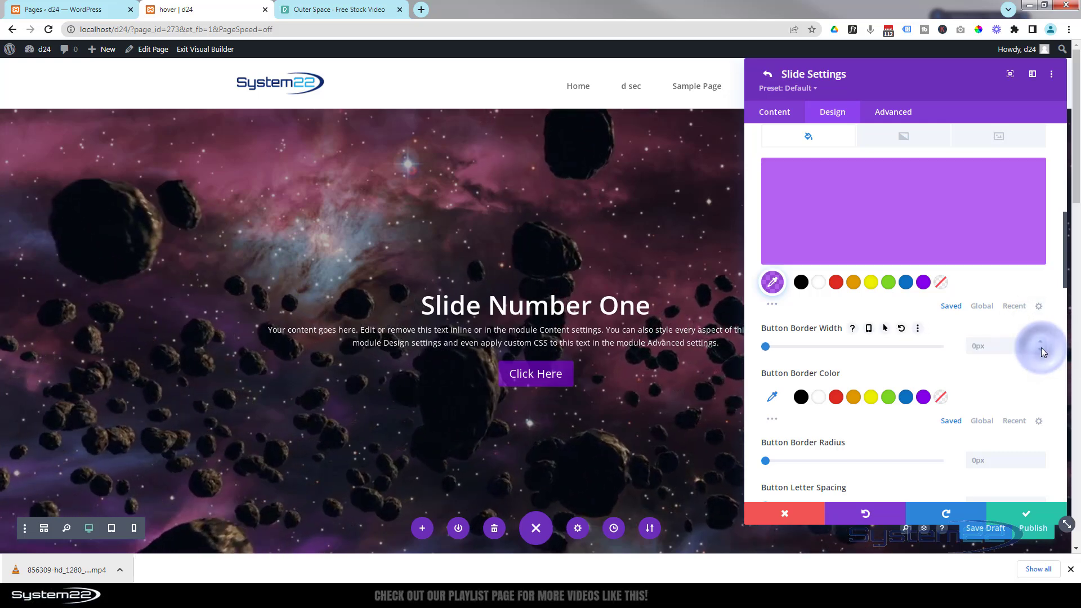
scroll(946, 341, up, 2)
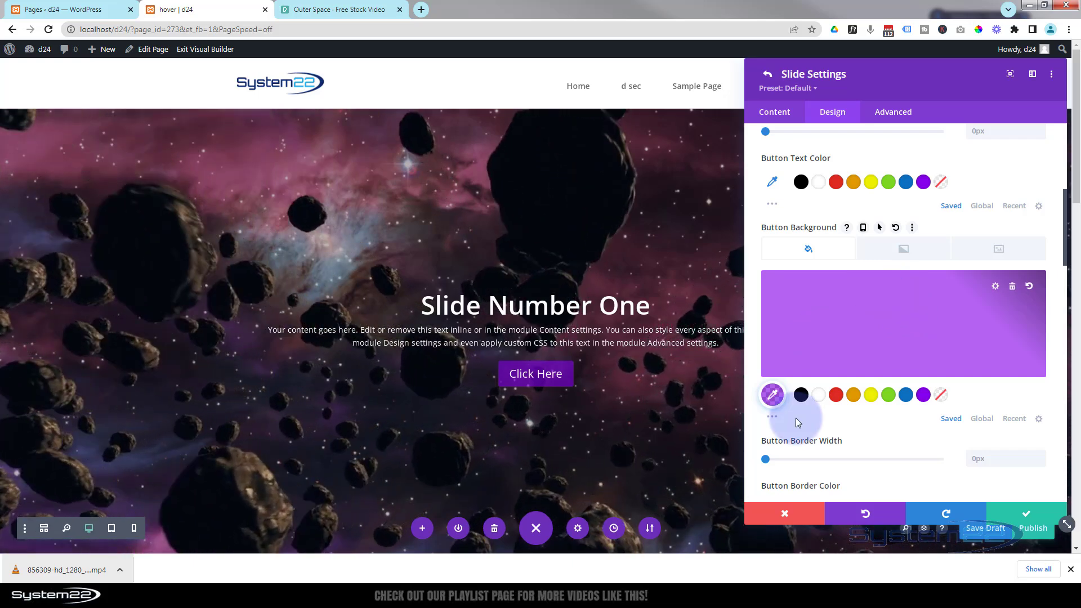
mouse_move(809, 225)
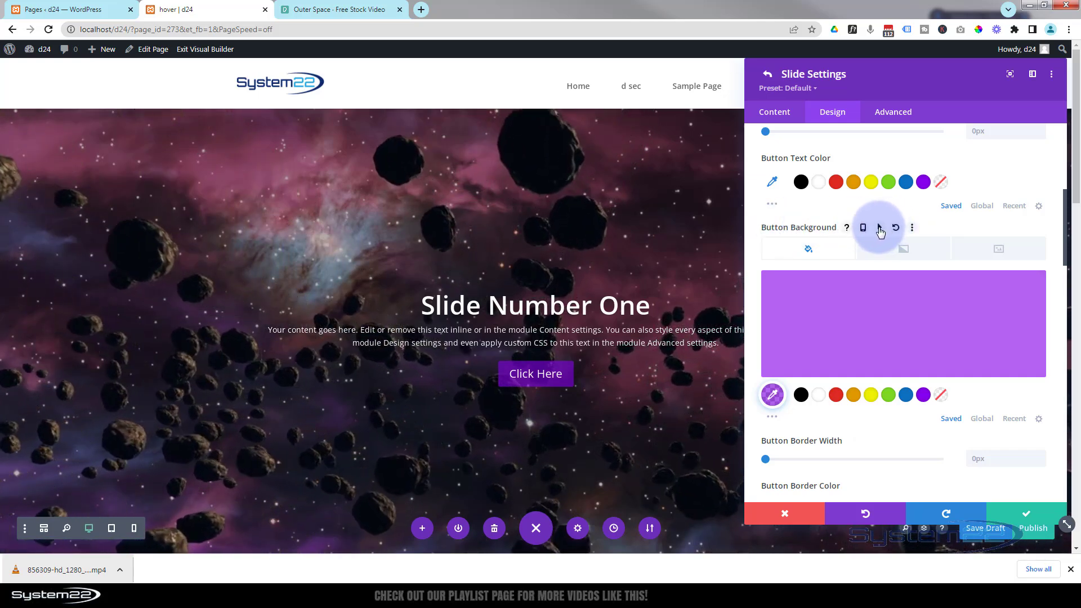
Give the Click Here button a blue hover background at 0.7 opacity, rgba(12,113,195,0.7)
click(880, 228)
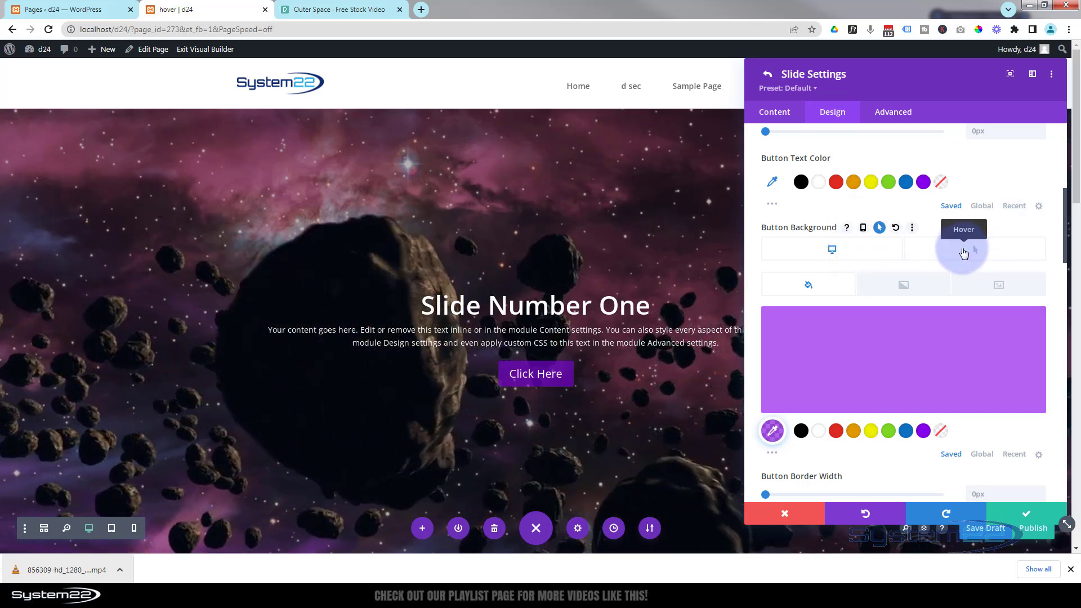
click(963, 251)
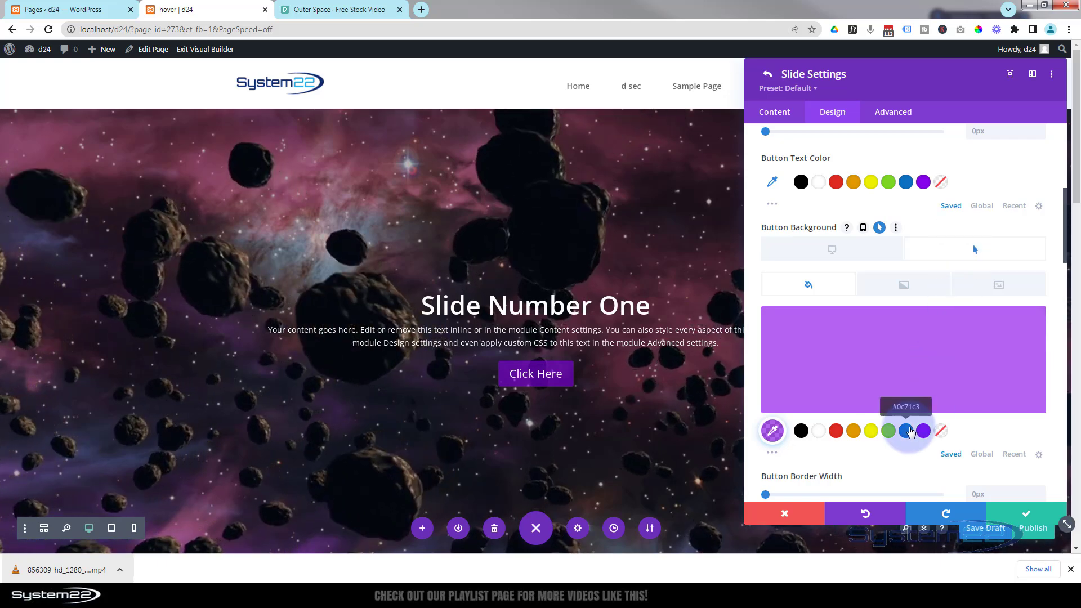
click(906, 431)
click(953, 359)
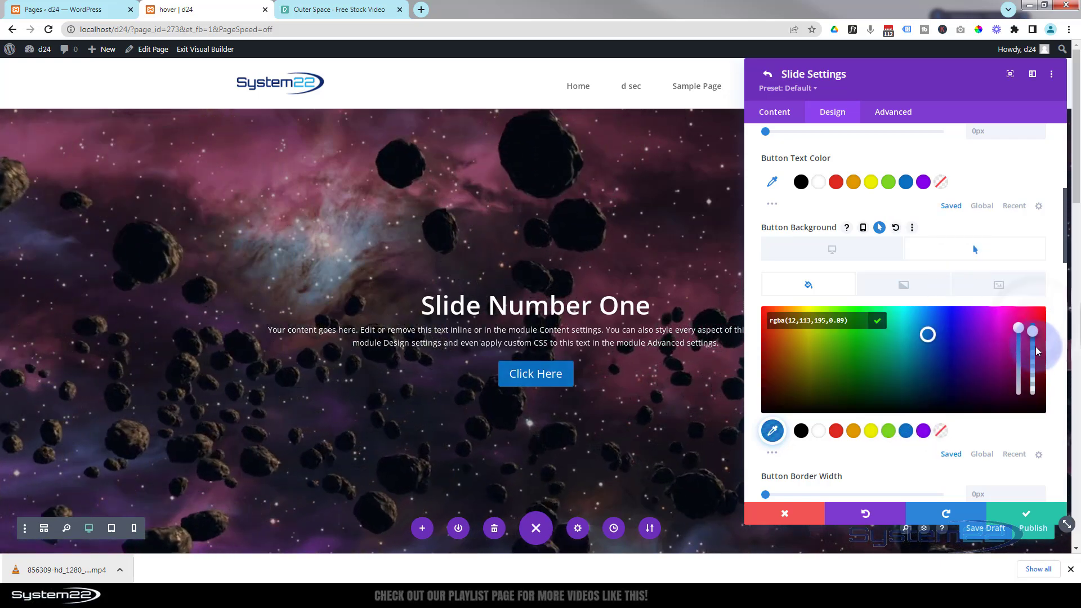
drag(1036, 355, 1036, 355)
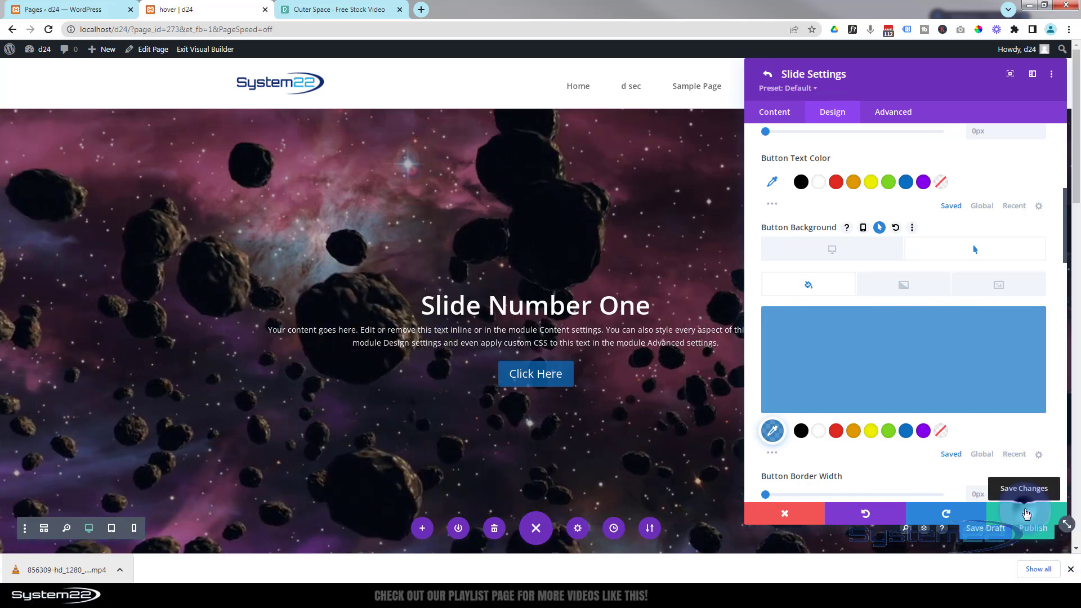
Save Slide Number One and duplicate it twice to make three slides
click(1027, 512)
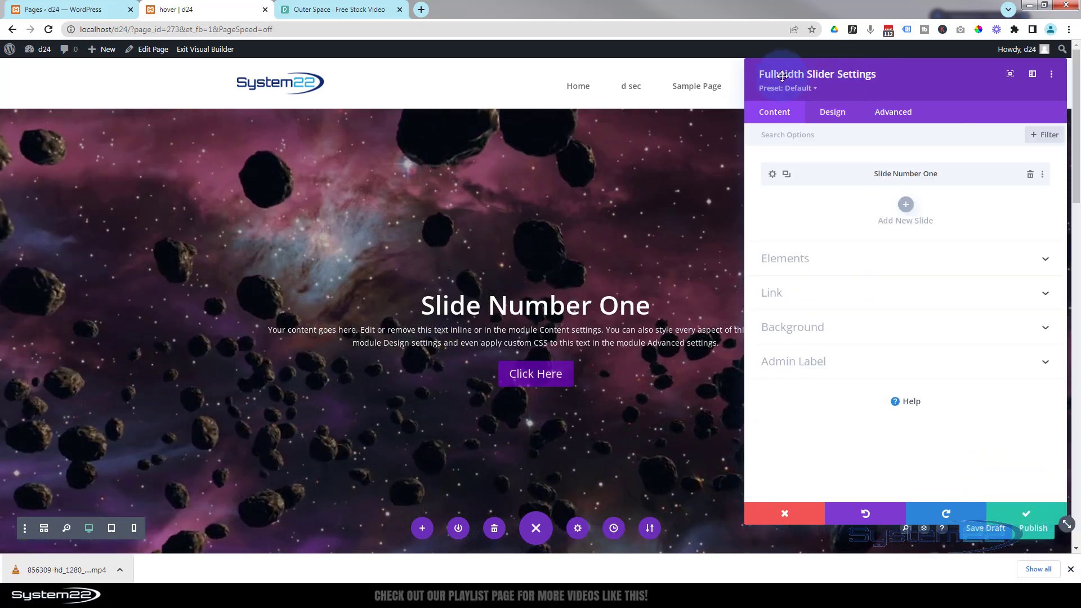
click(786, 175)
click(787, 174)
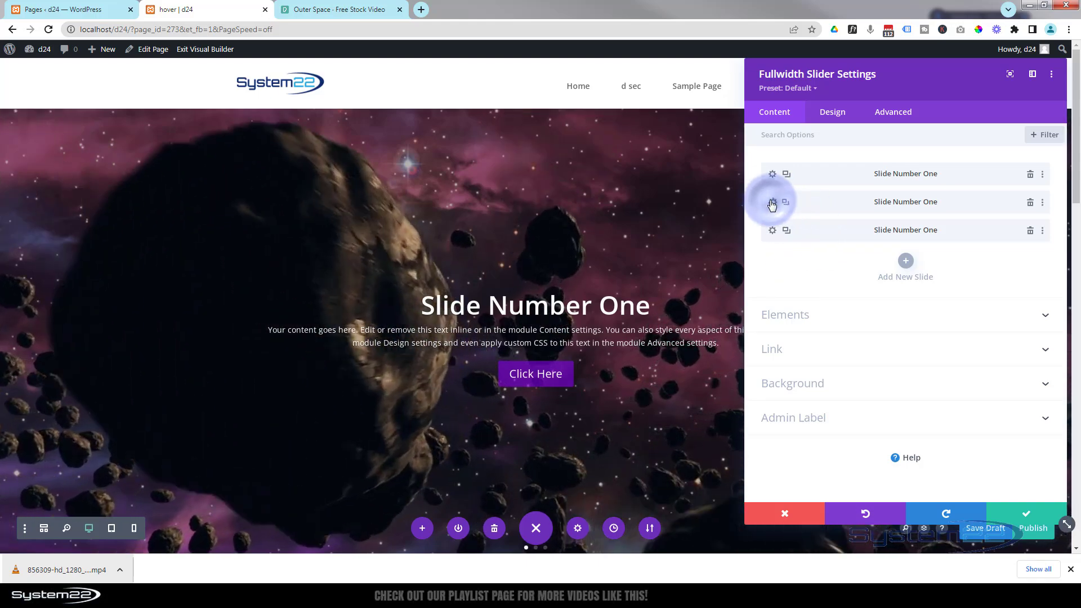
Review the second copy and retitle the third copy 'Slide Number Three'
click(772, 203)
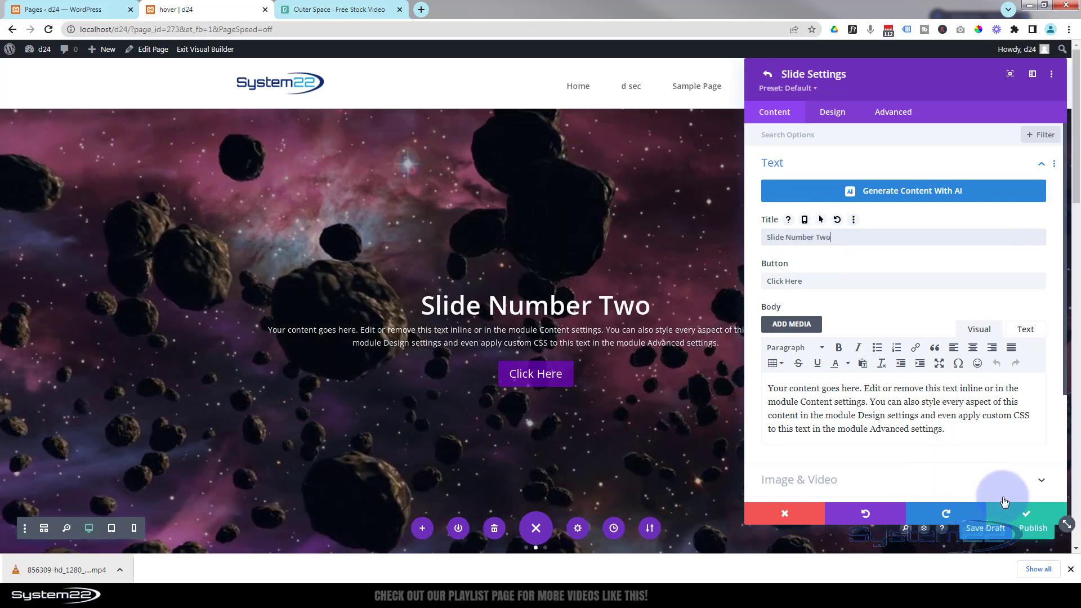
click(1026, 513)
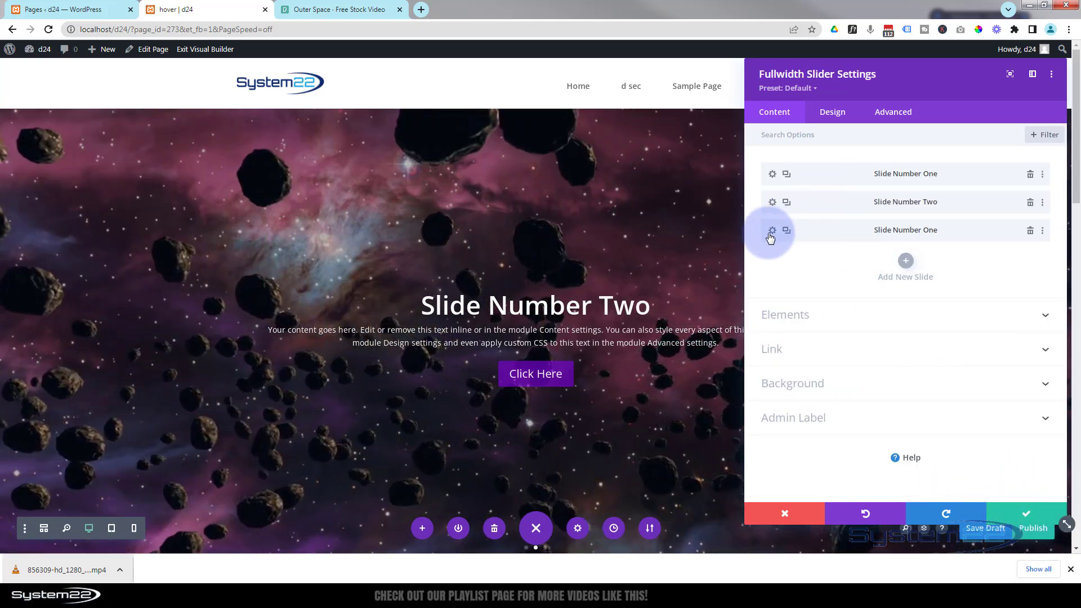
click(771, 230)
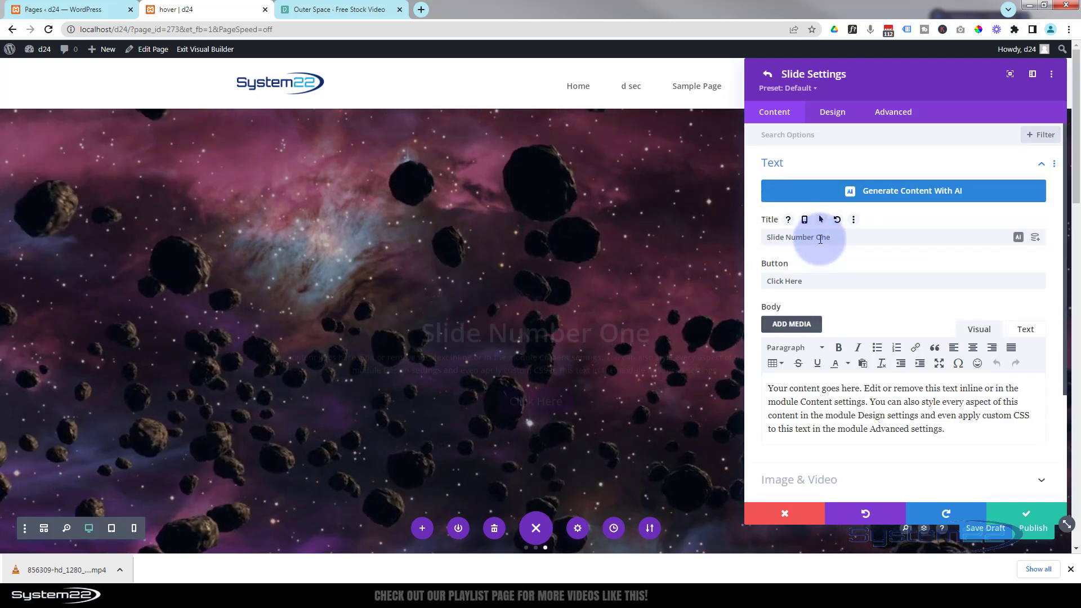
drag(818, 239, 837, 240)
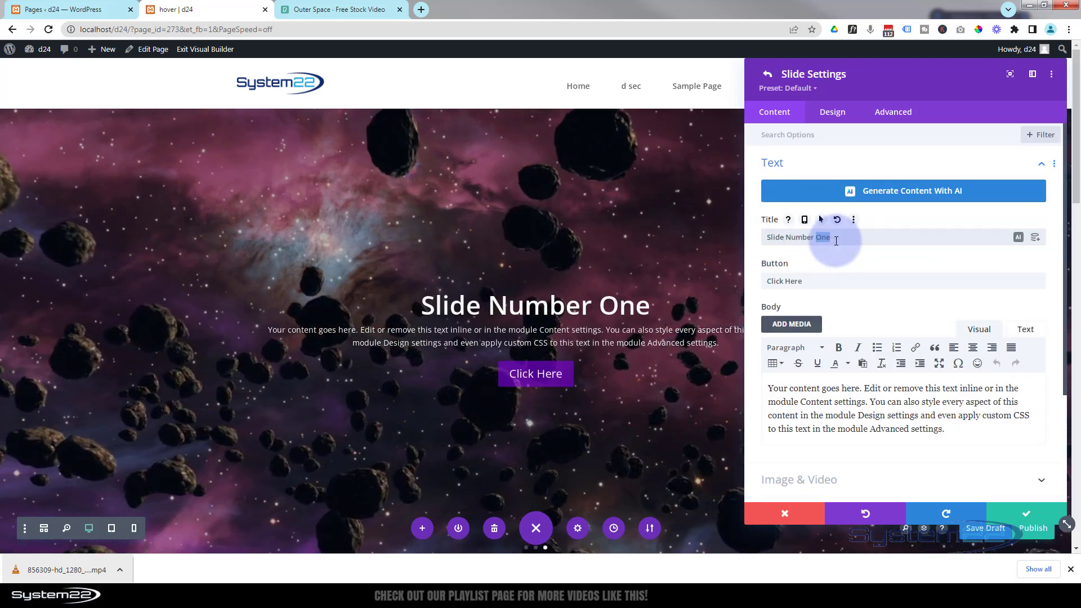
text(Three)
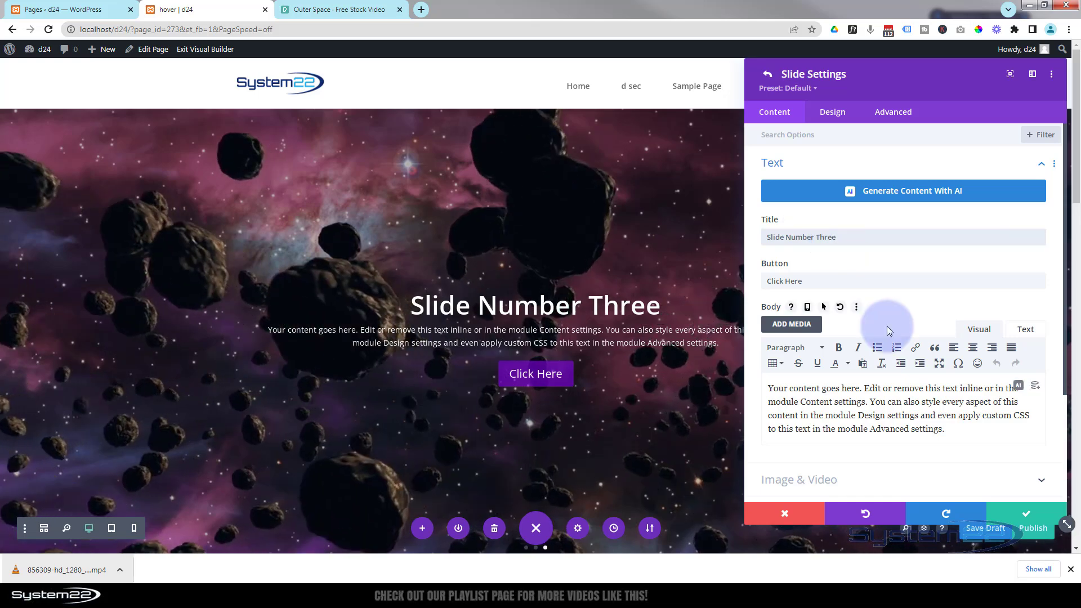
click(1030, 509)
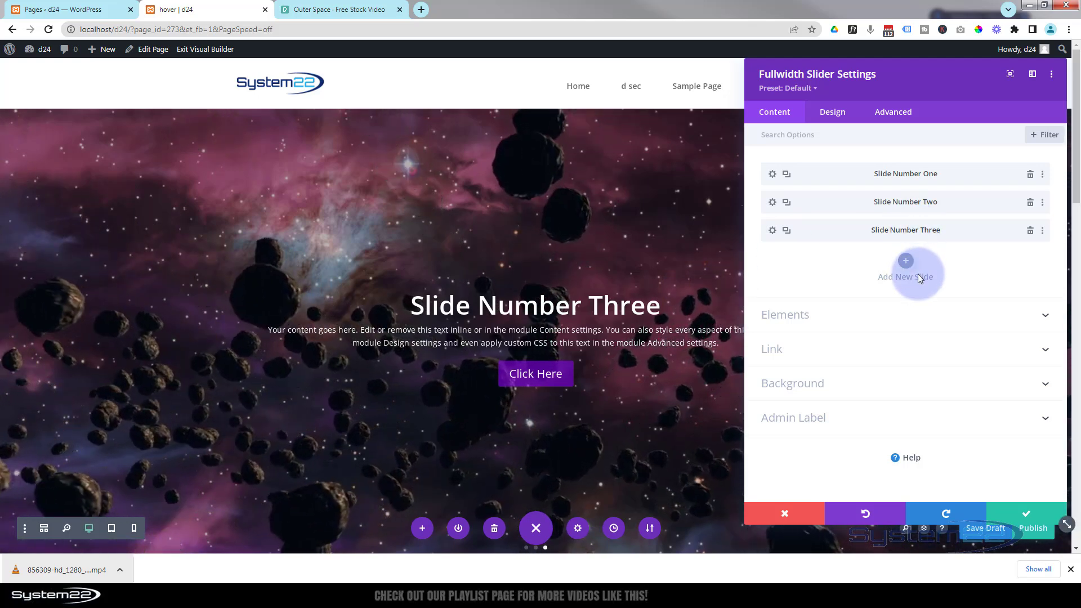
Turn on the slider's Automatic Animation with a speed of 5000 ms
click(837, 112)
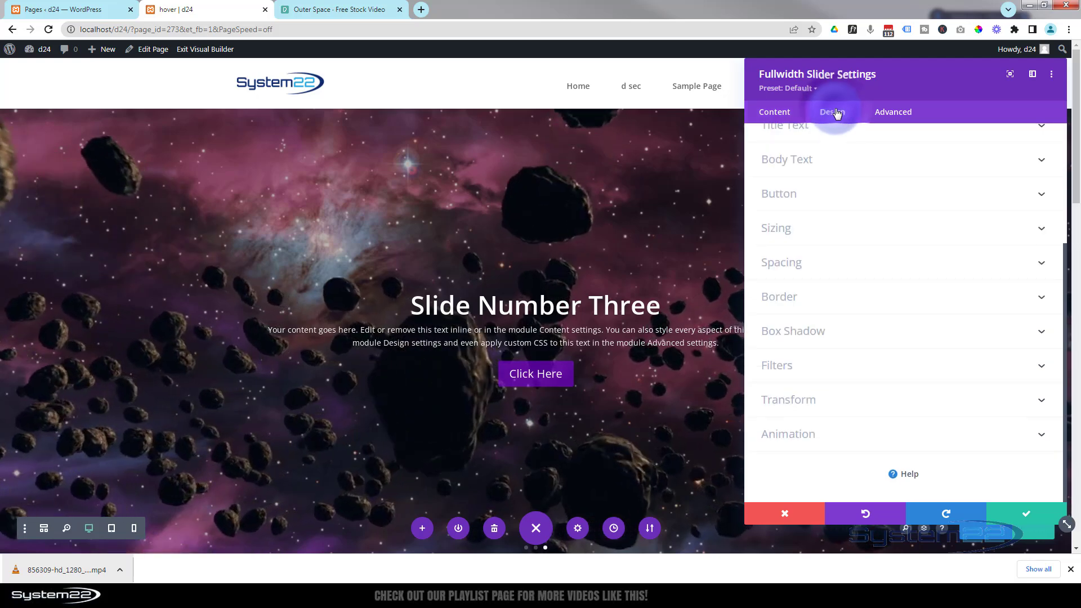
click(860, 431)
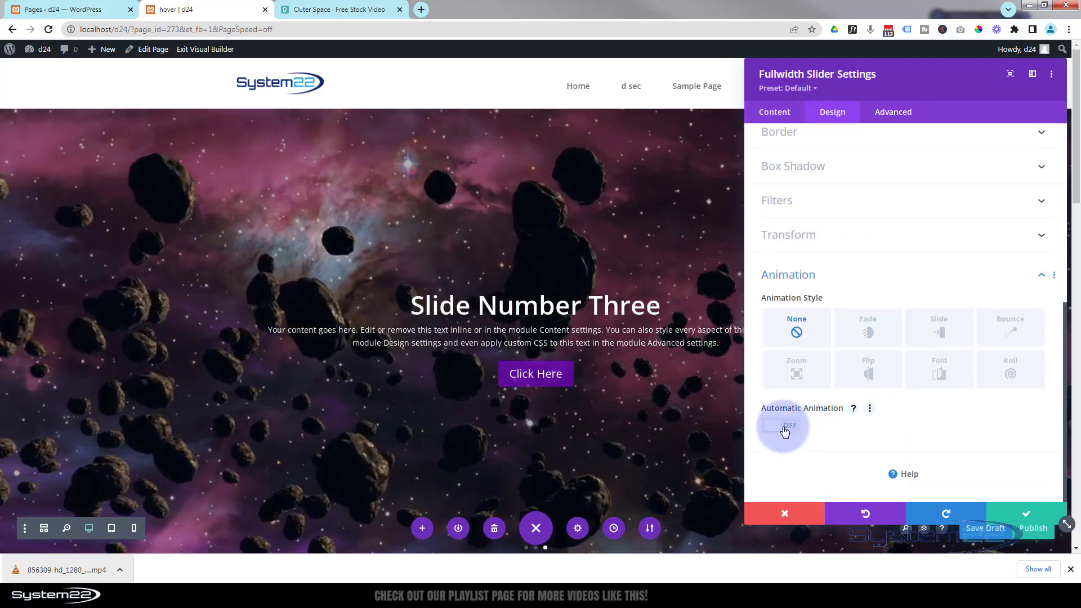
click(784, 431)
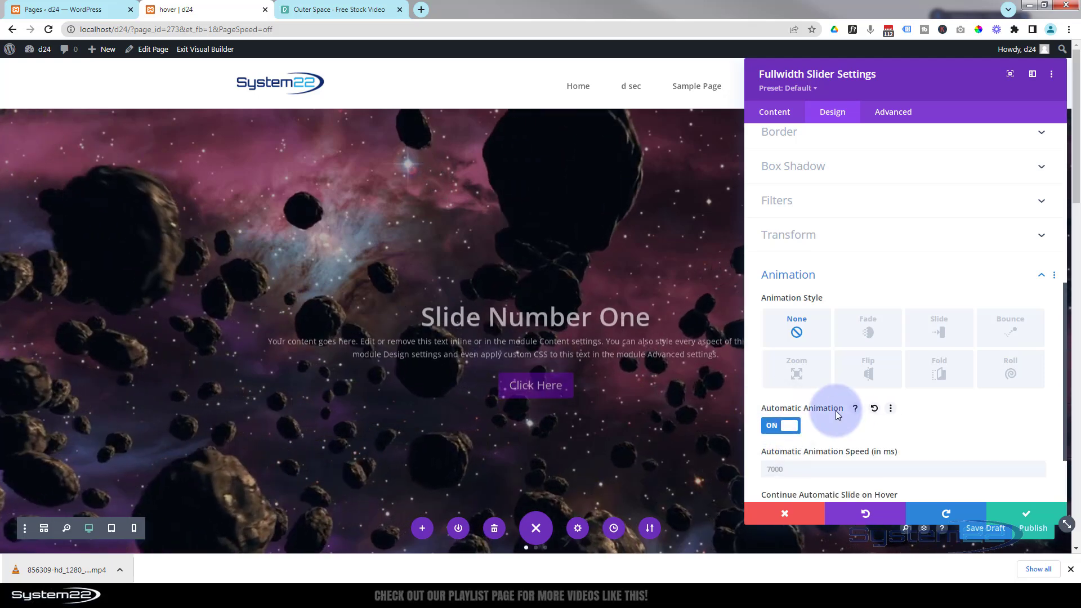
scroll(834, 414, down, 2)
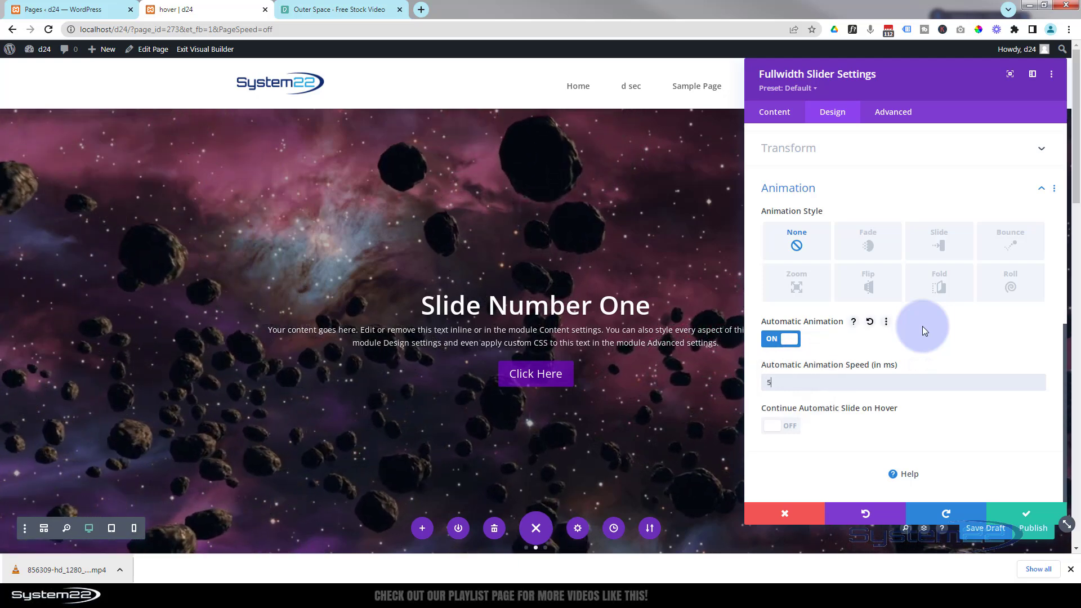
text(5000)
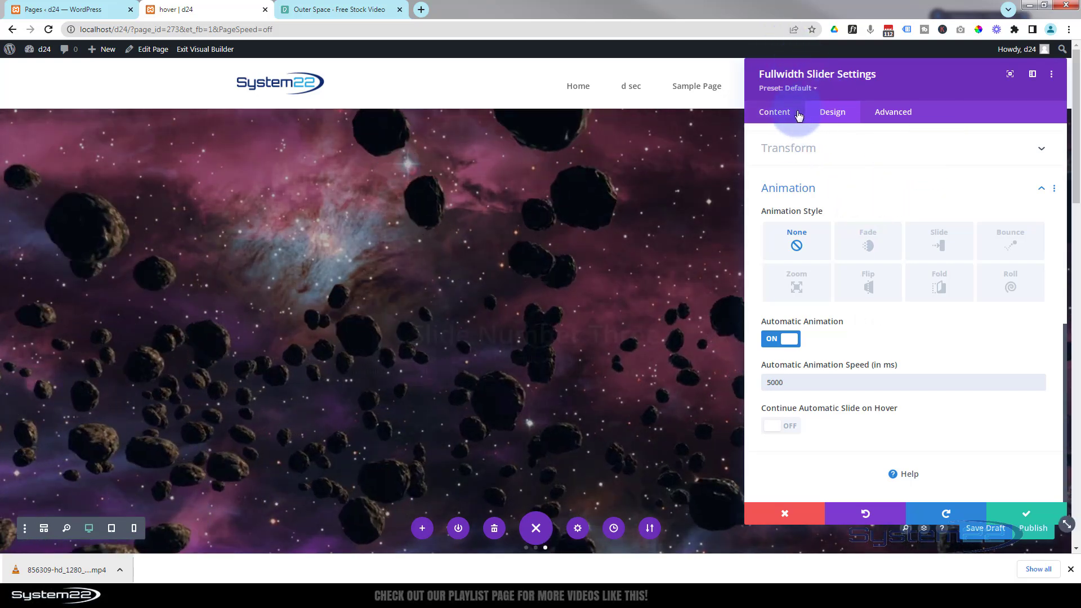
Review Slide Number One's design settings and save them
click(782, 113)
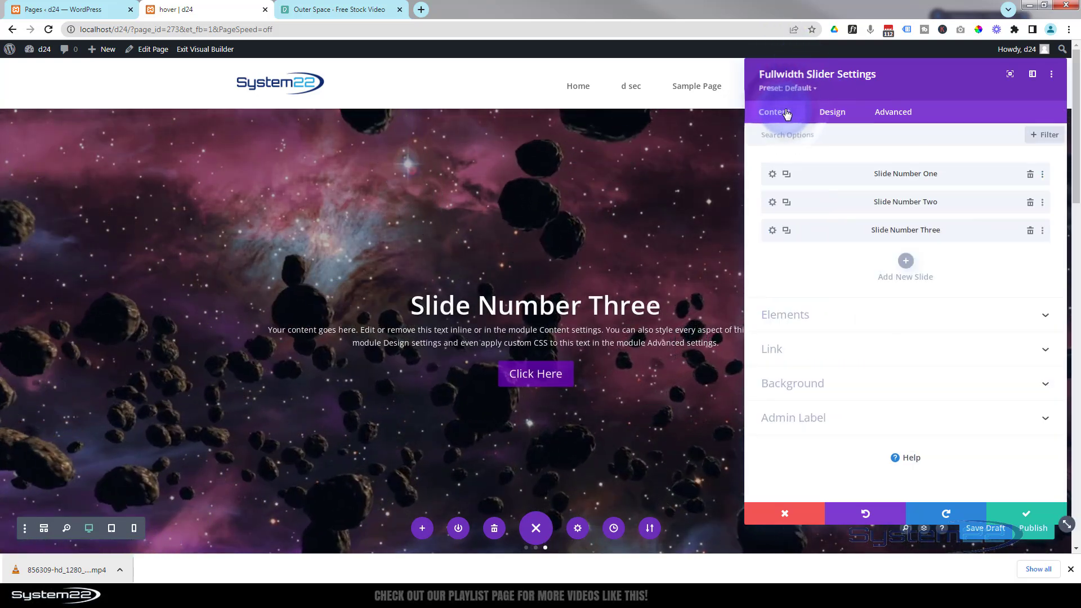
click(773, 174)
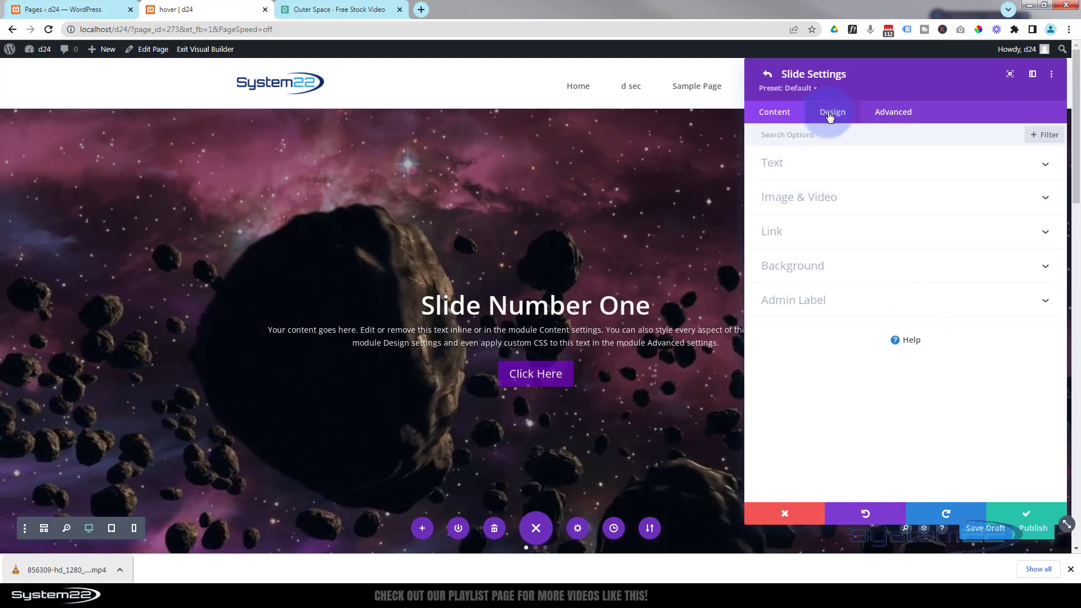
click(830, 116)
scroll(897, 321, down, 2)
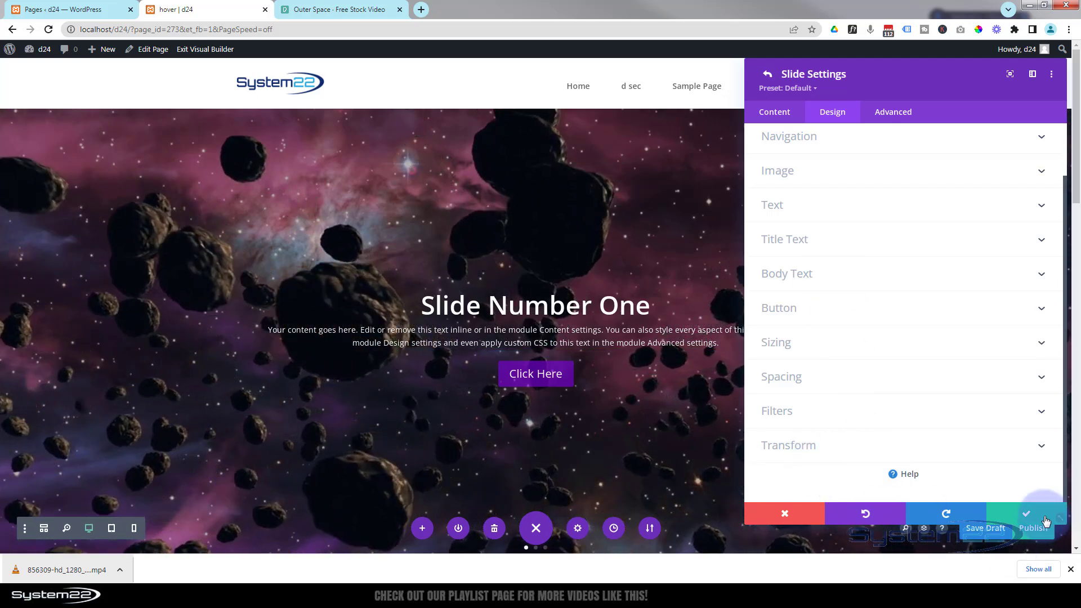
click(1038, 515)
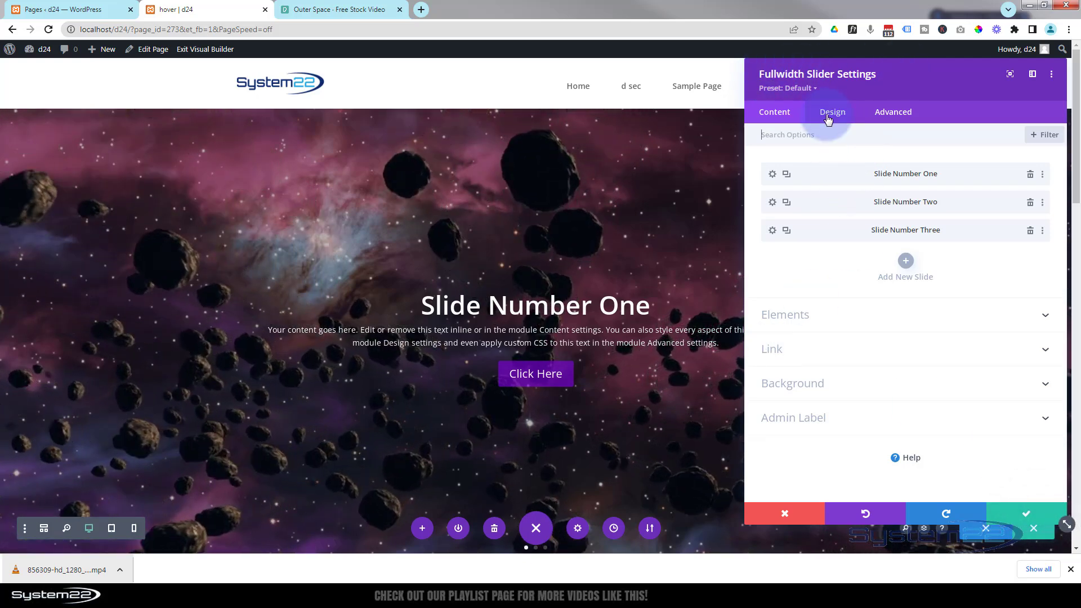
Check that the slider's Animation settings show automatic rotation at 5000 ms
click(828, 120)
scroll(842, 234, down, 5)
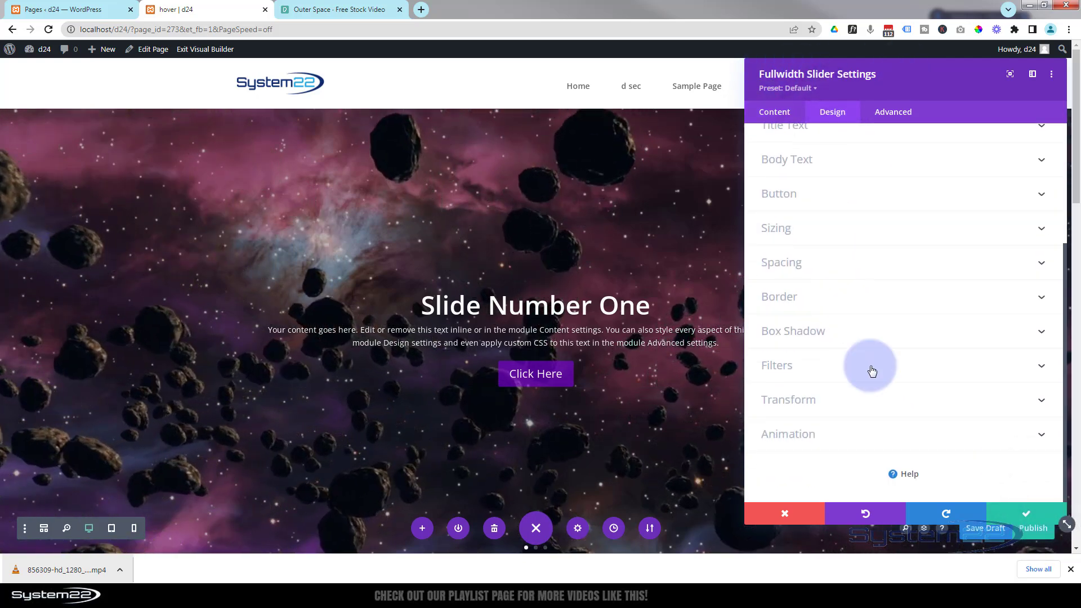
click(870, 435)
scroll(849, 472, down, 4)
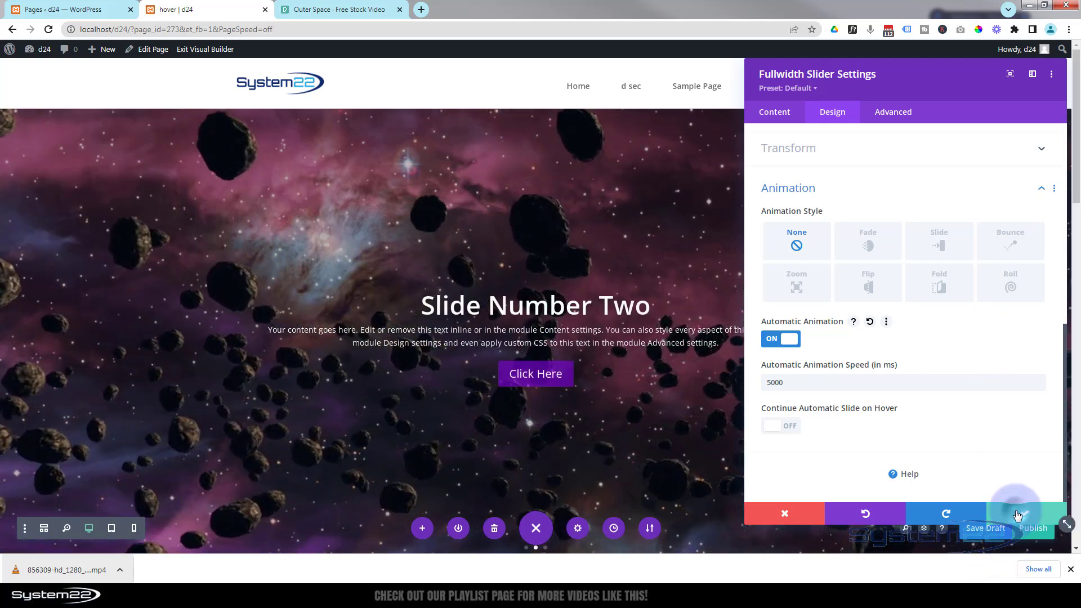
Close the slider settings, save the page as a draft, and exit Visual Builder
click(1019, 515)
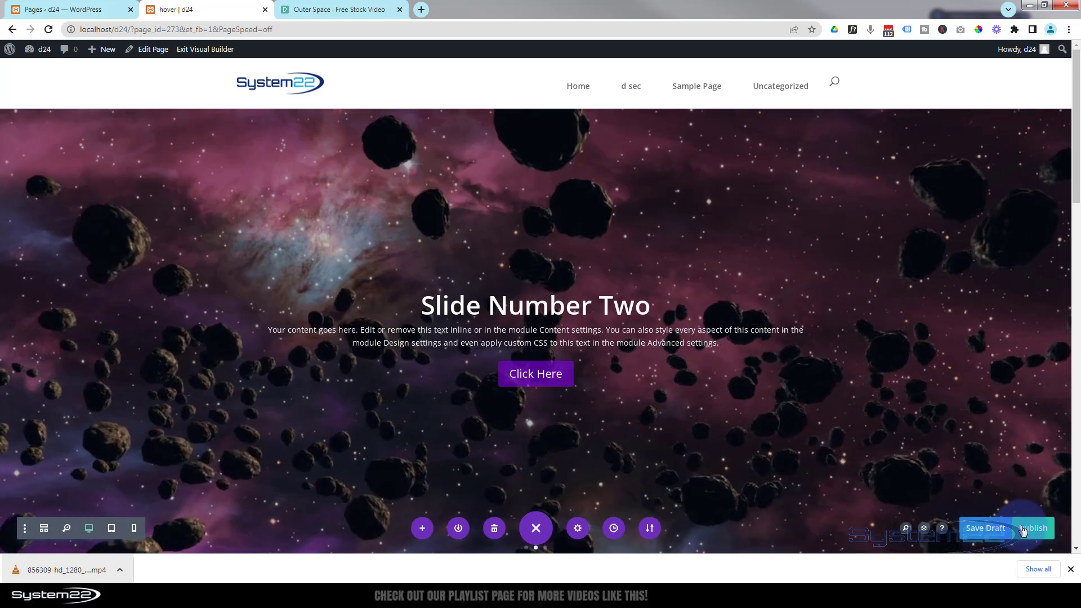
click(983, 529)
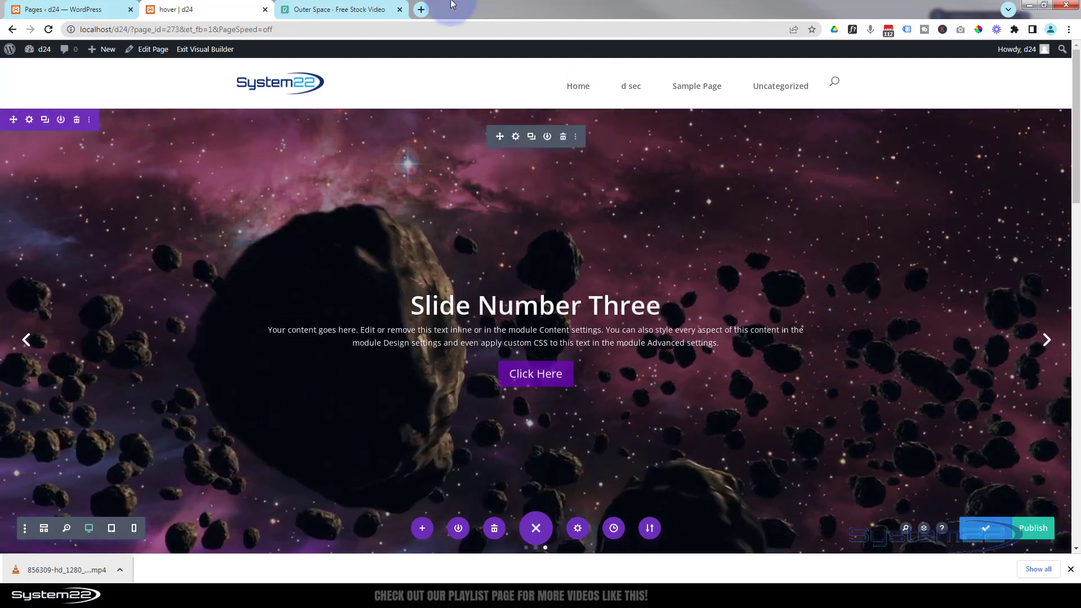
click(212, 51)
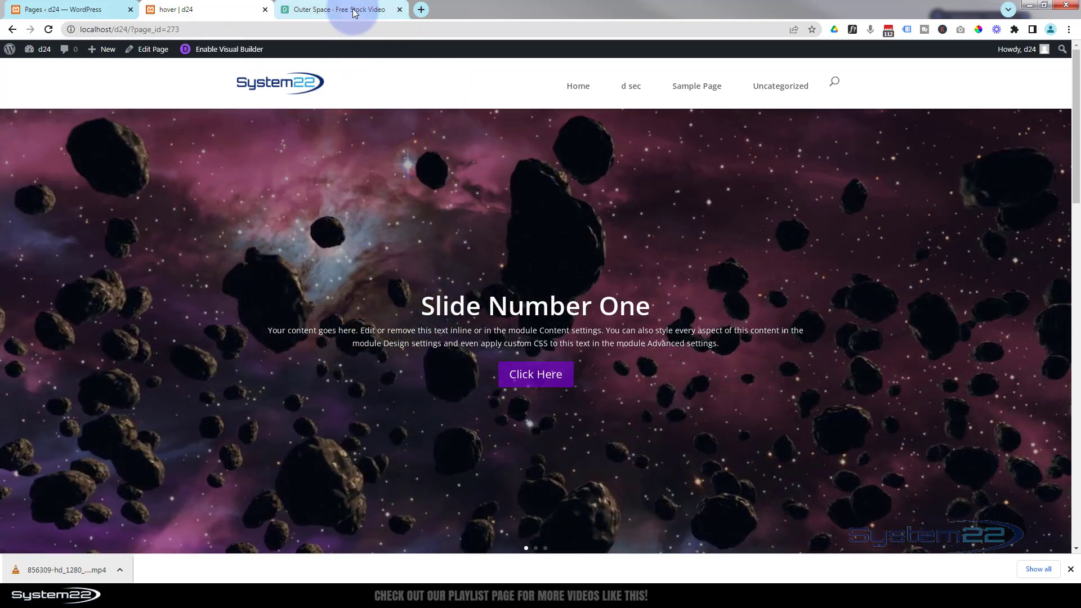
Download the Pexels asteroid video at SD 960x540 and return to WordPress
click(354, 11)
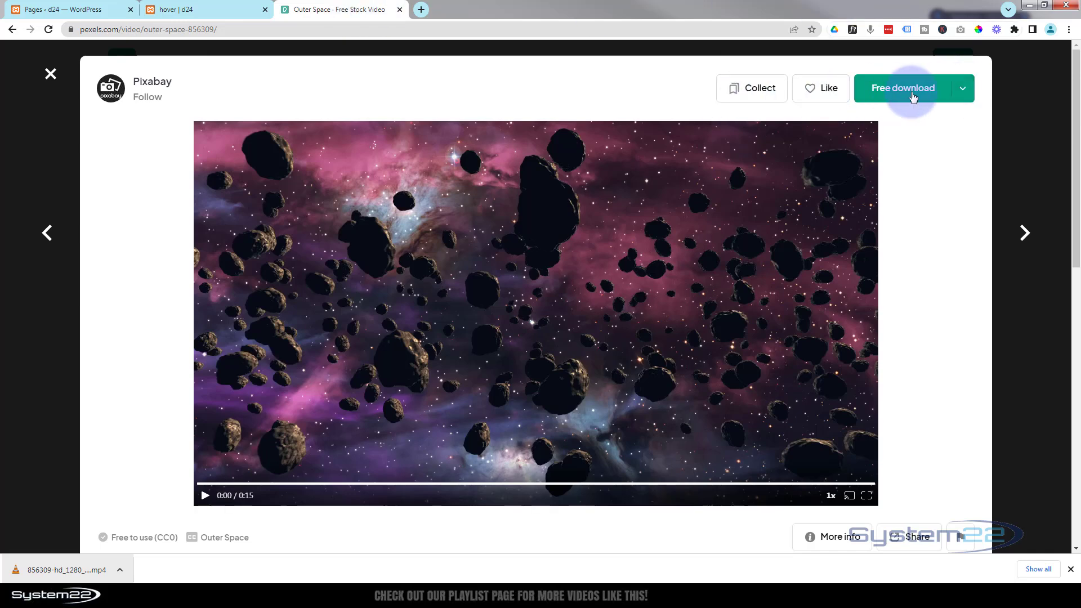
click(963, 90)
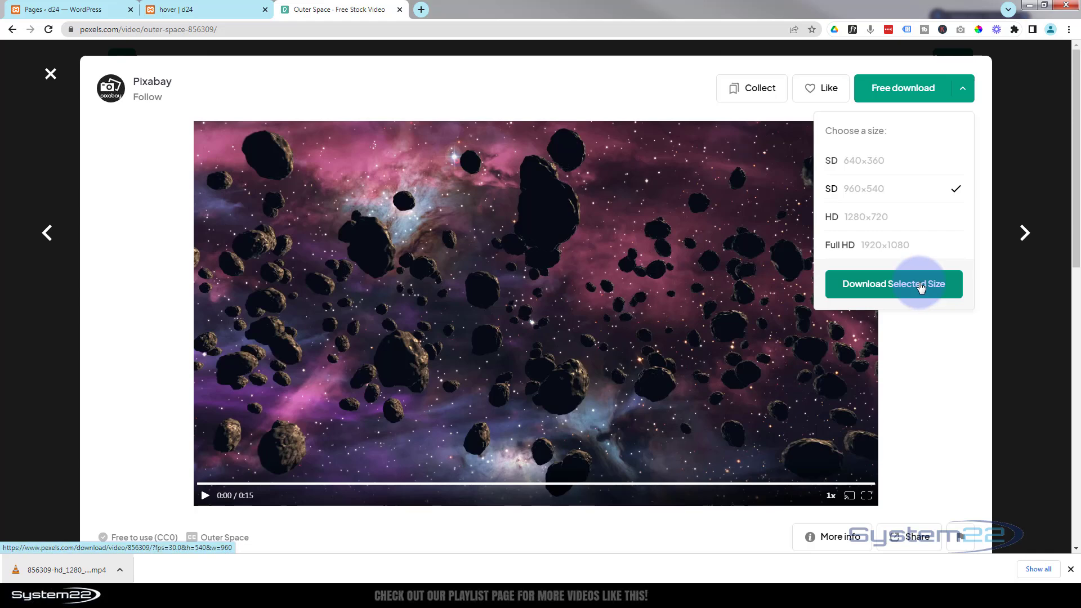
click(921, 286)
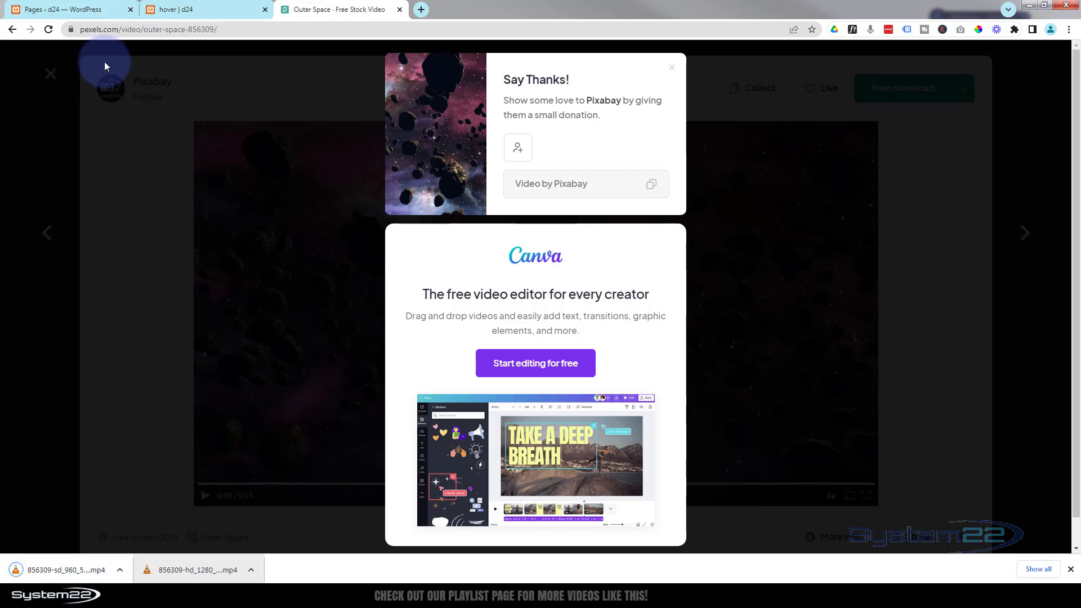
click(181, 8)
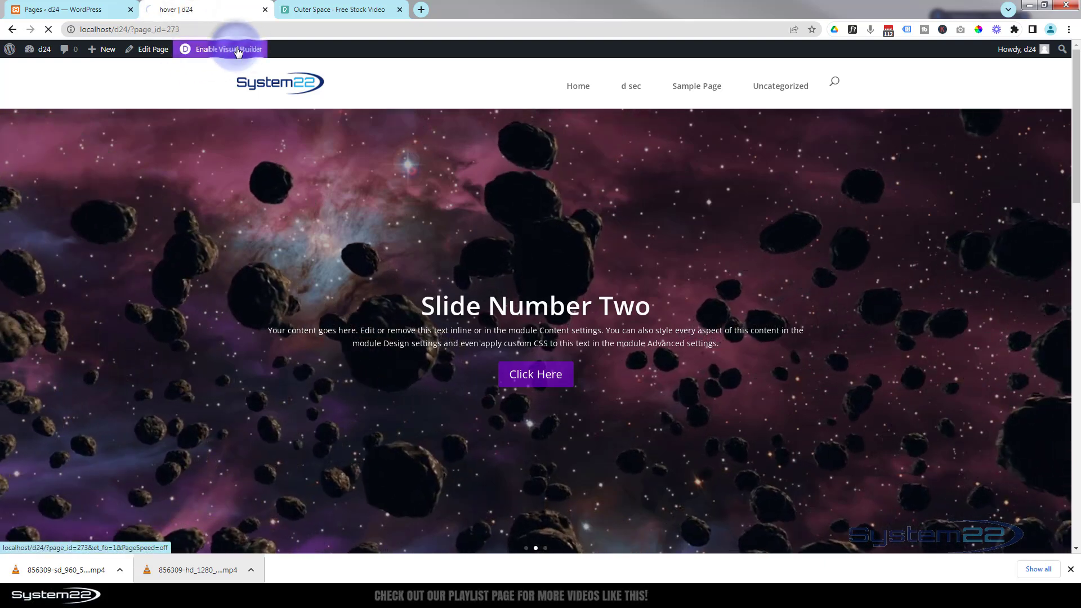
Reopen the page in Visual Builder and bring up the section's video background options
click(237, 51)
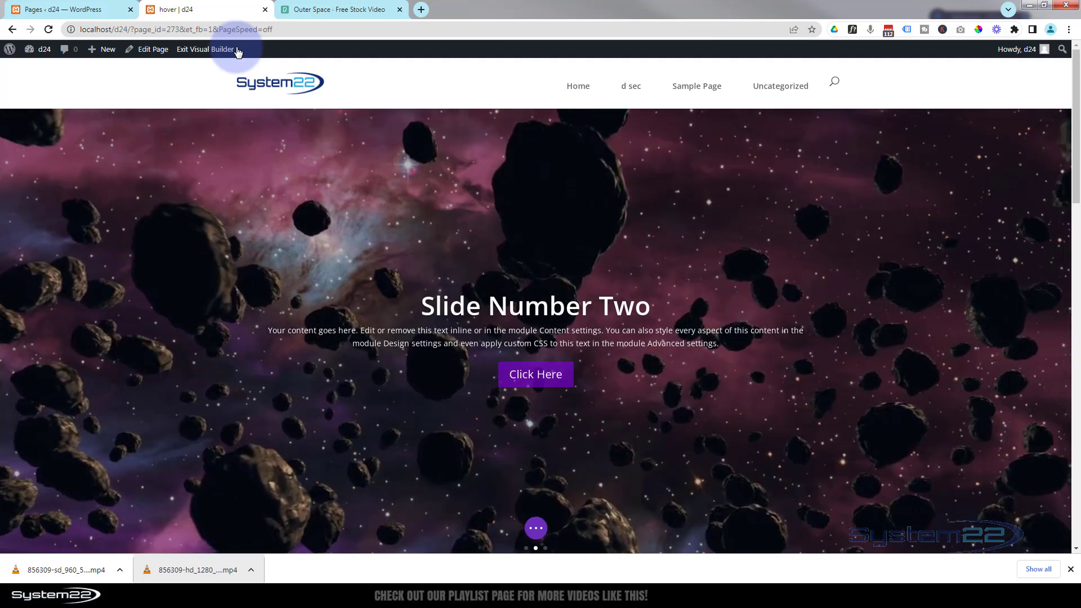
mouse_move(41, 168)
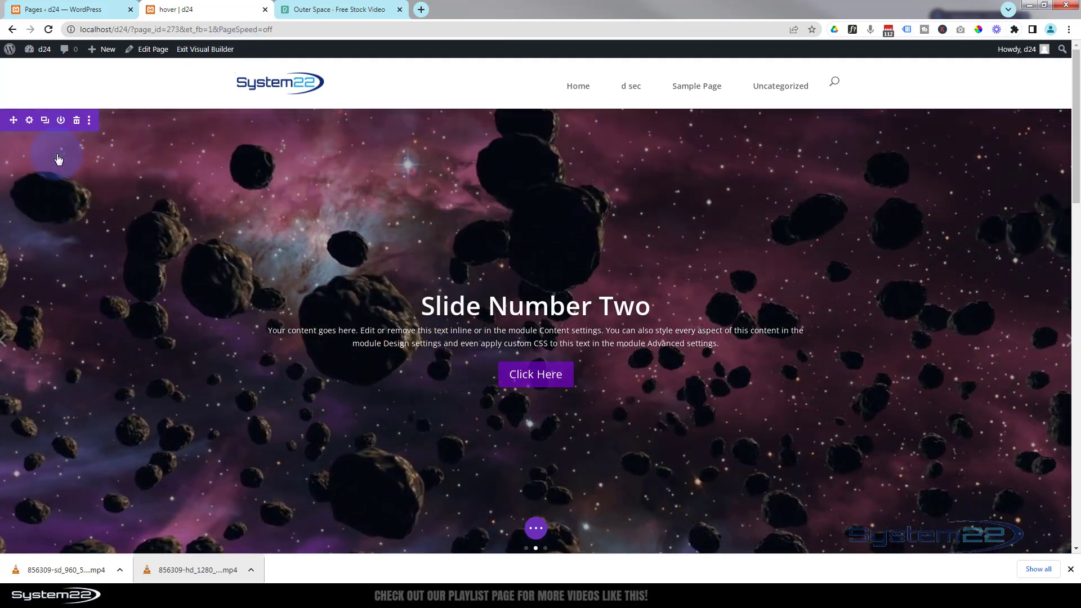
click(29, 121)
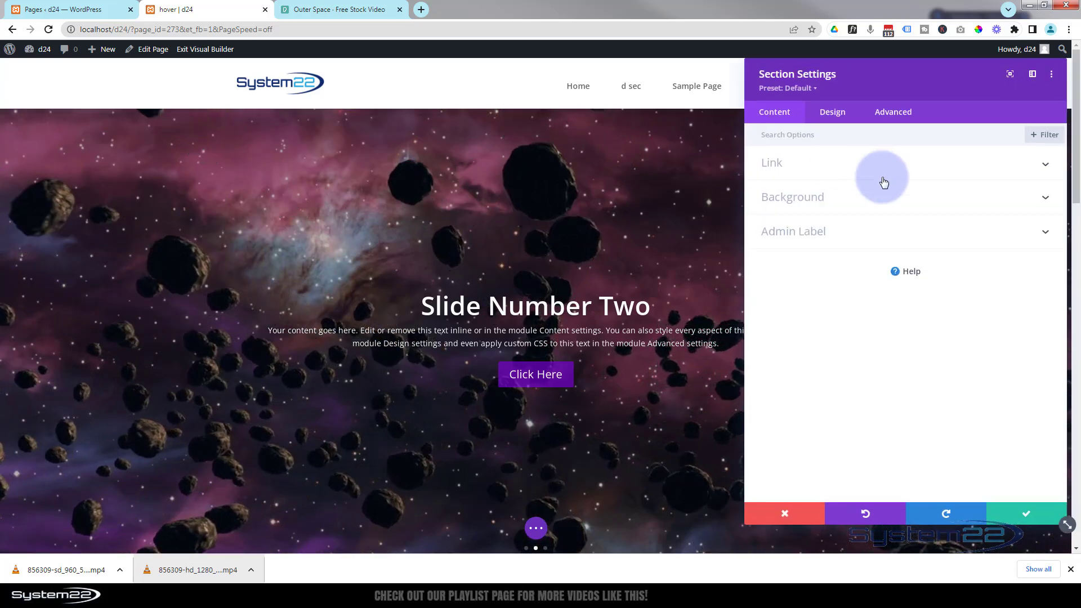
click(883, 198)
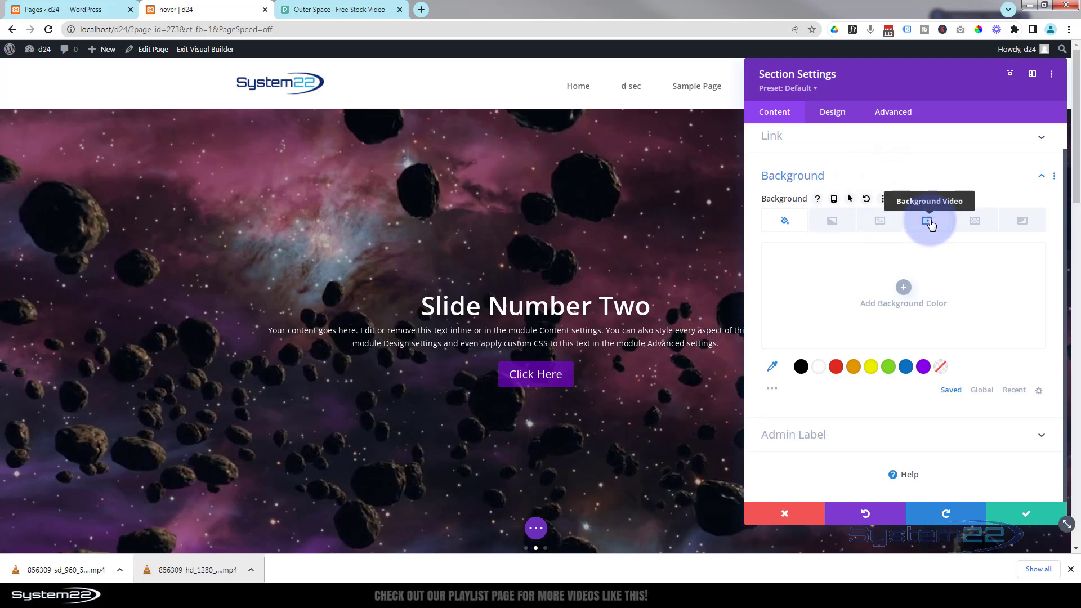
click(928, 222)
Replace the HD background MP4 with the uploaded 856309-sd_960_540_30fps.mp4 and save
mouse_move(926, 313)
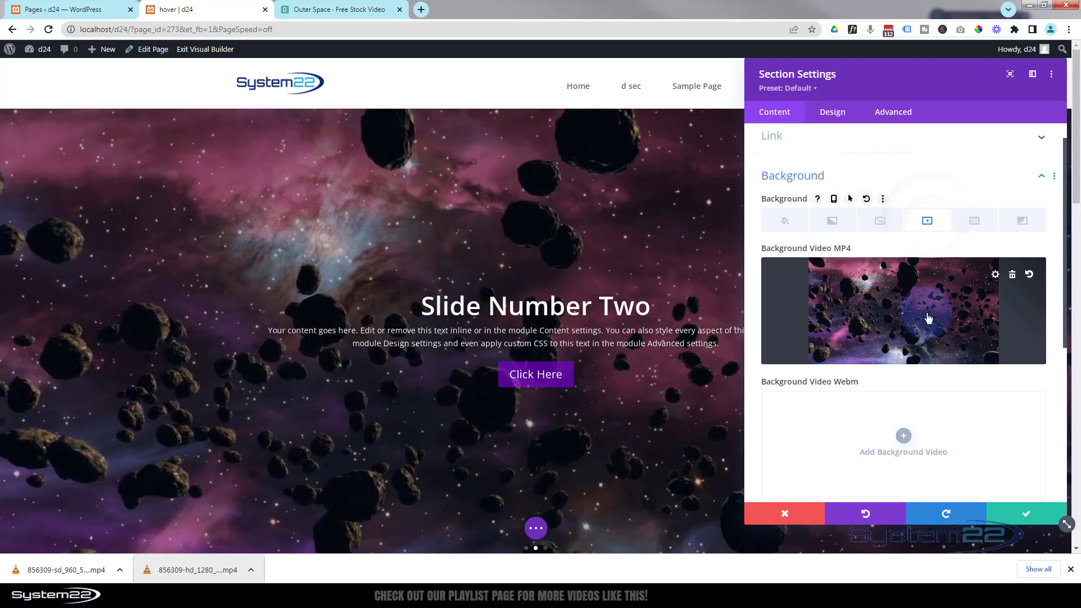
click(1013, 276)
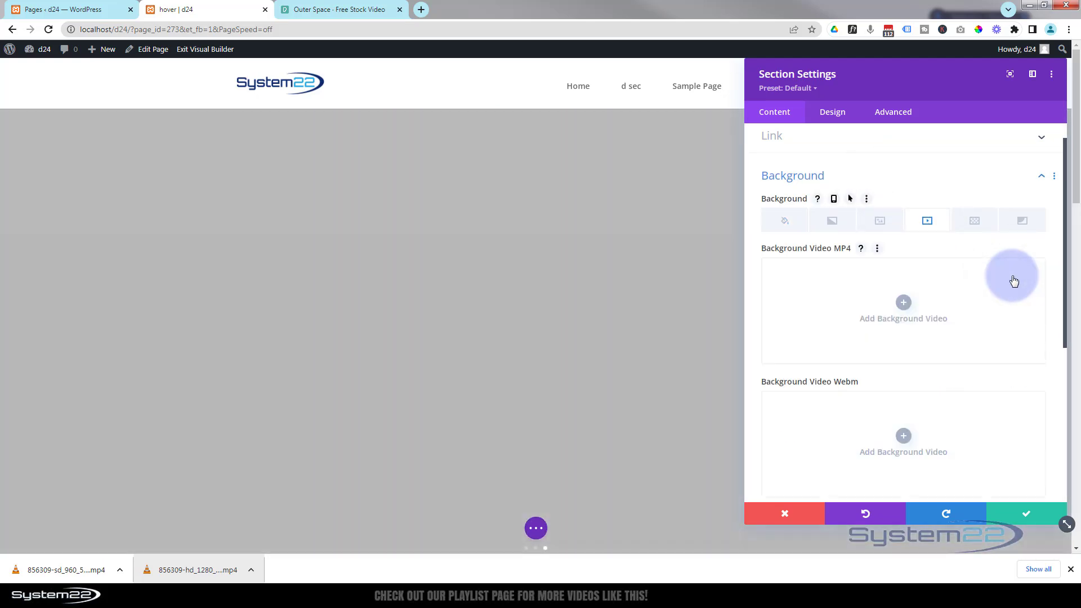
click(903, 303)
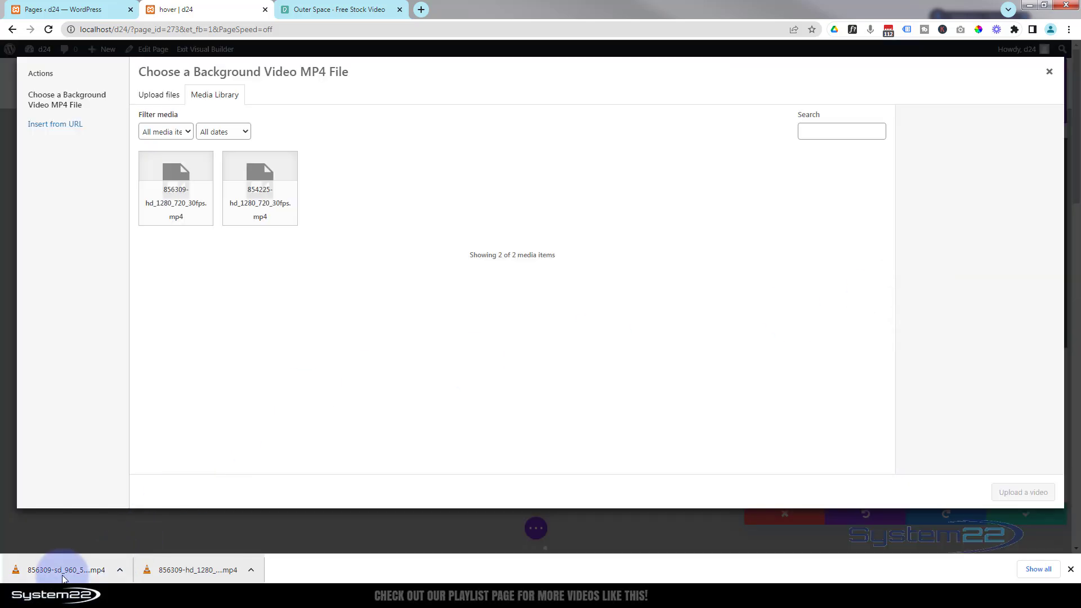
drag(64, 578, 332, 285)
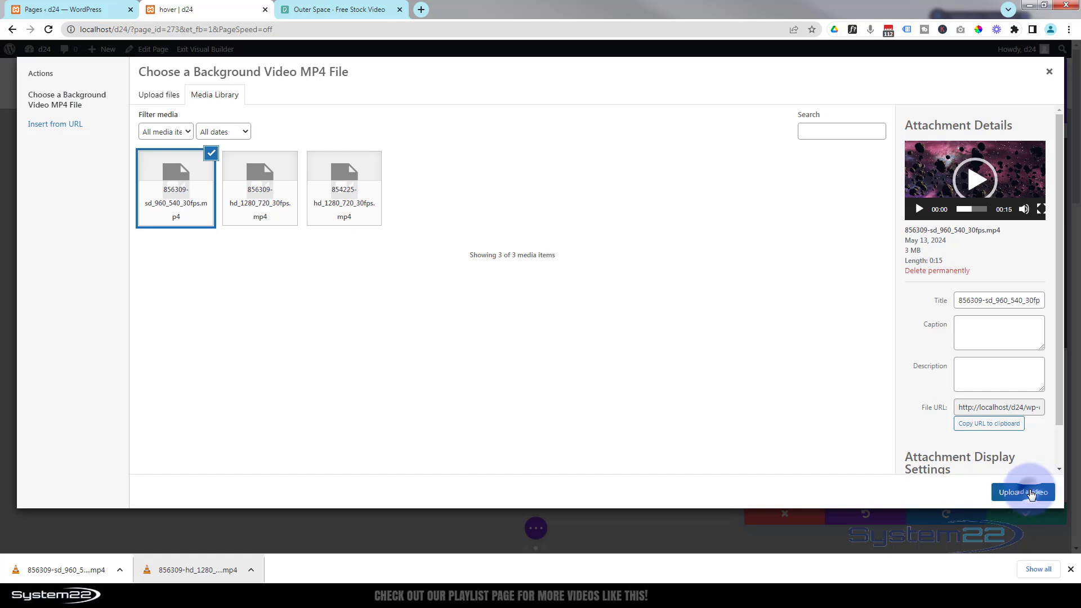
click(1030, 493)
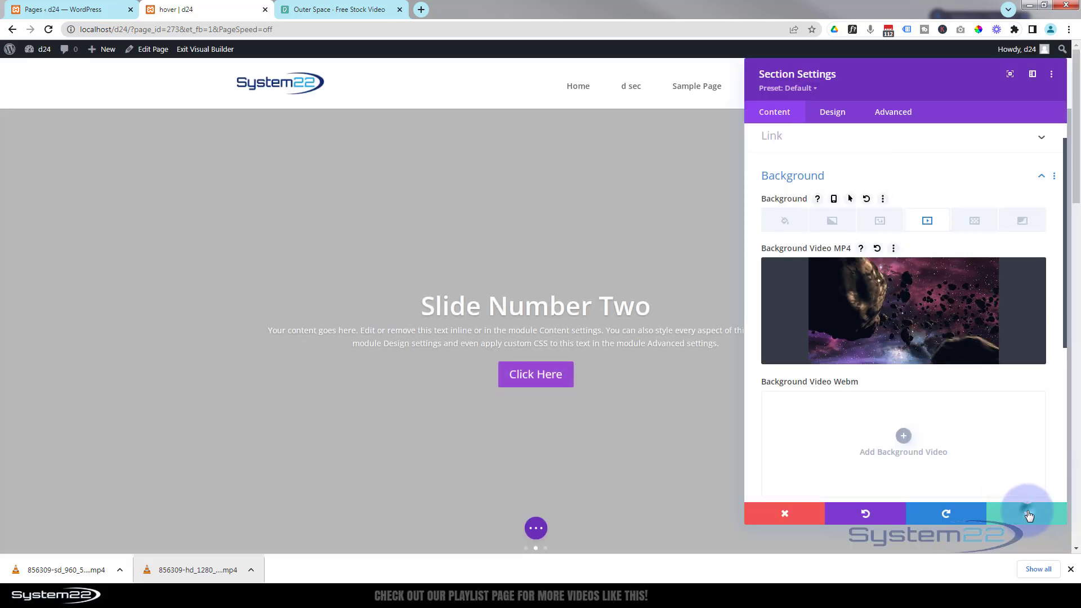
click(1028, 515)
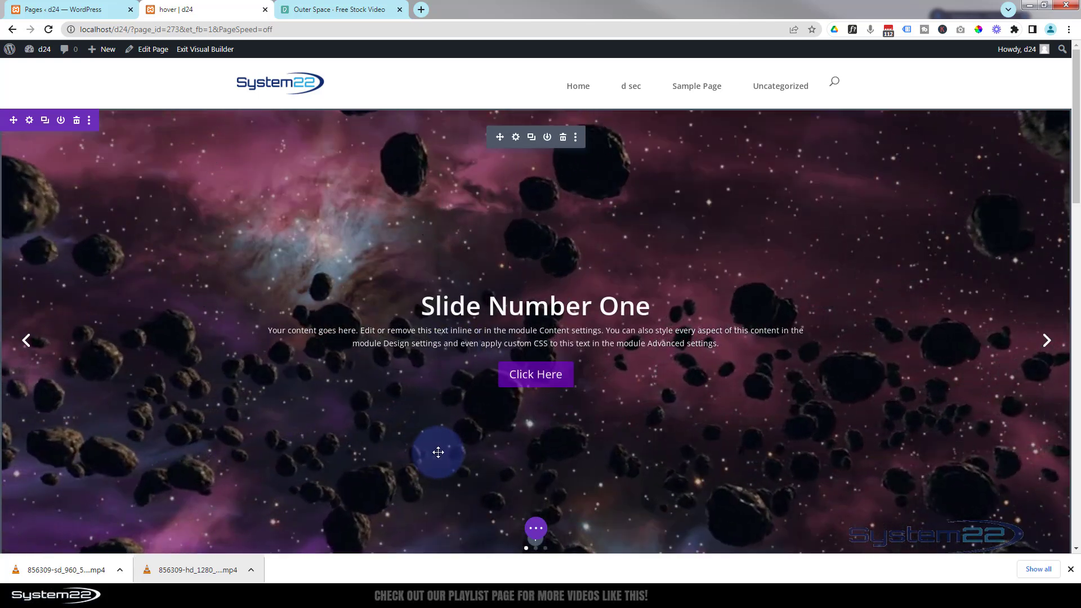
Save the slider page with the SD asteroid video as a draft and exit the Visual Builder
click(535, 528)
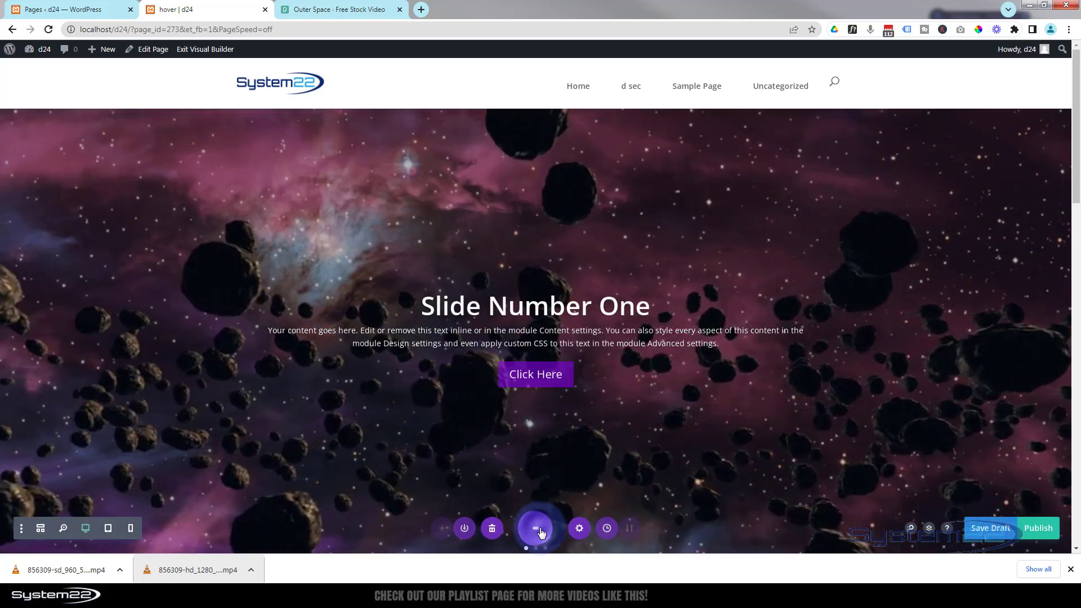
click(985, 527)
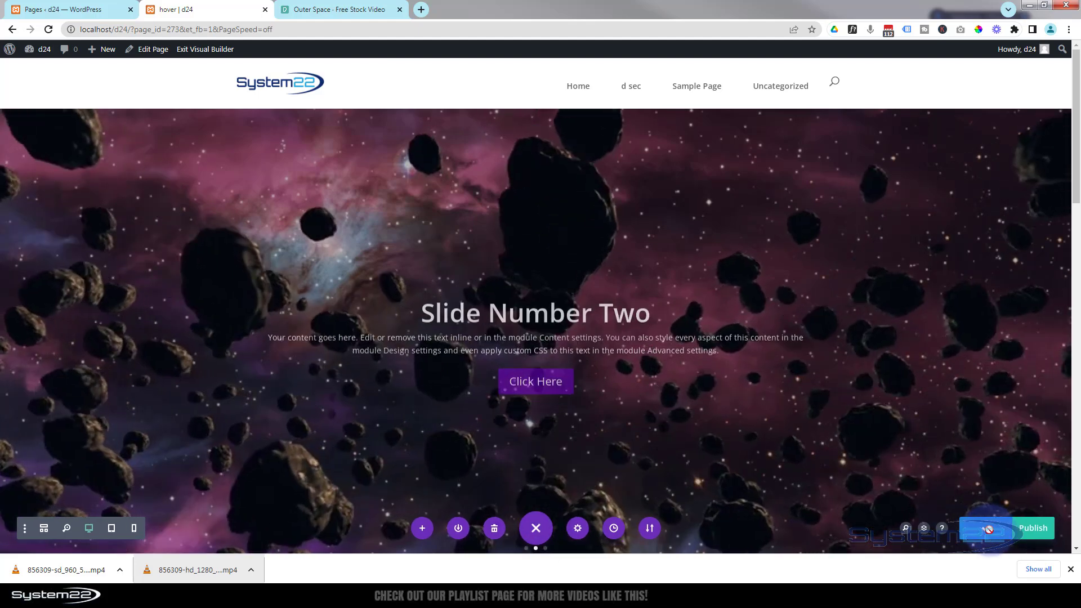
click(1070, 569)
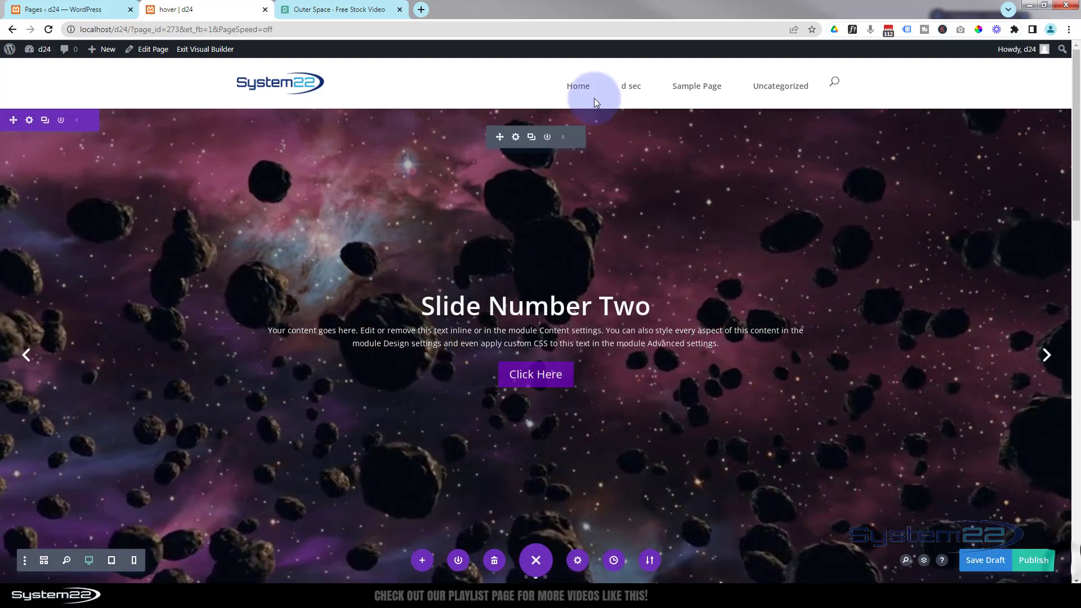
click(208, 51)
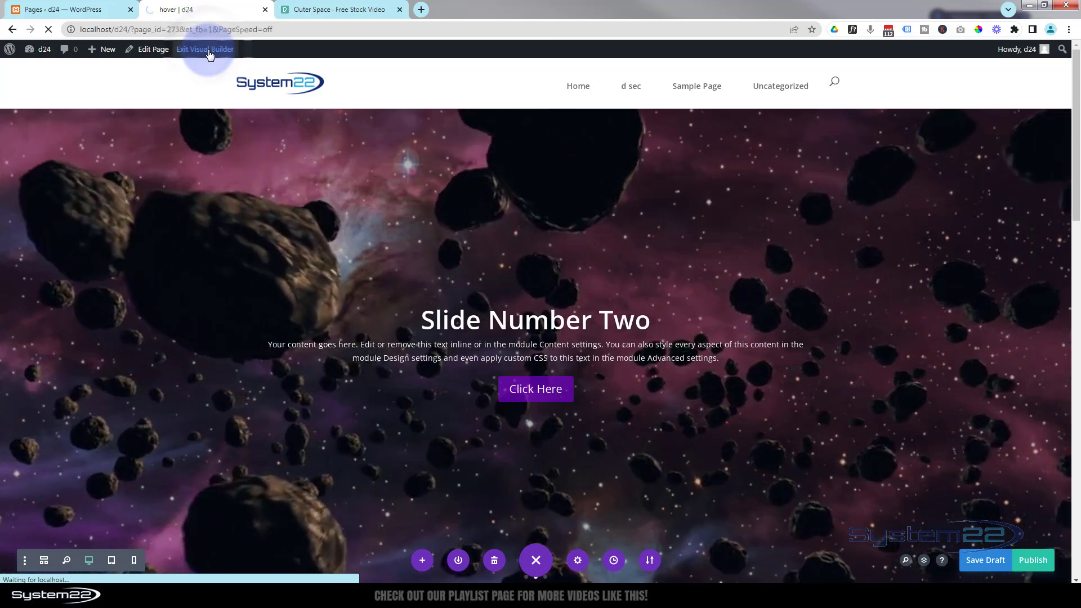